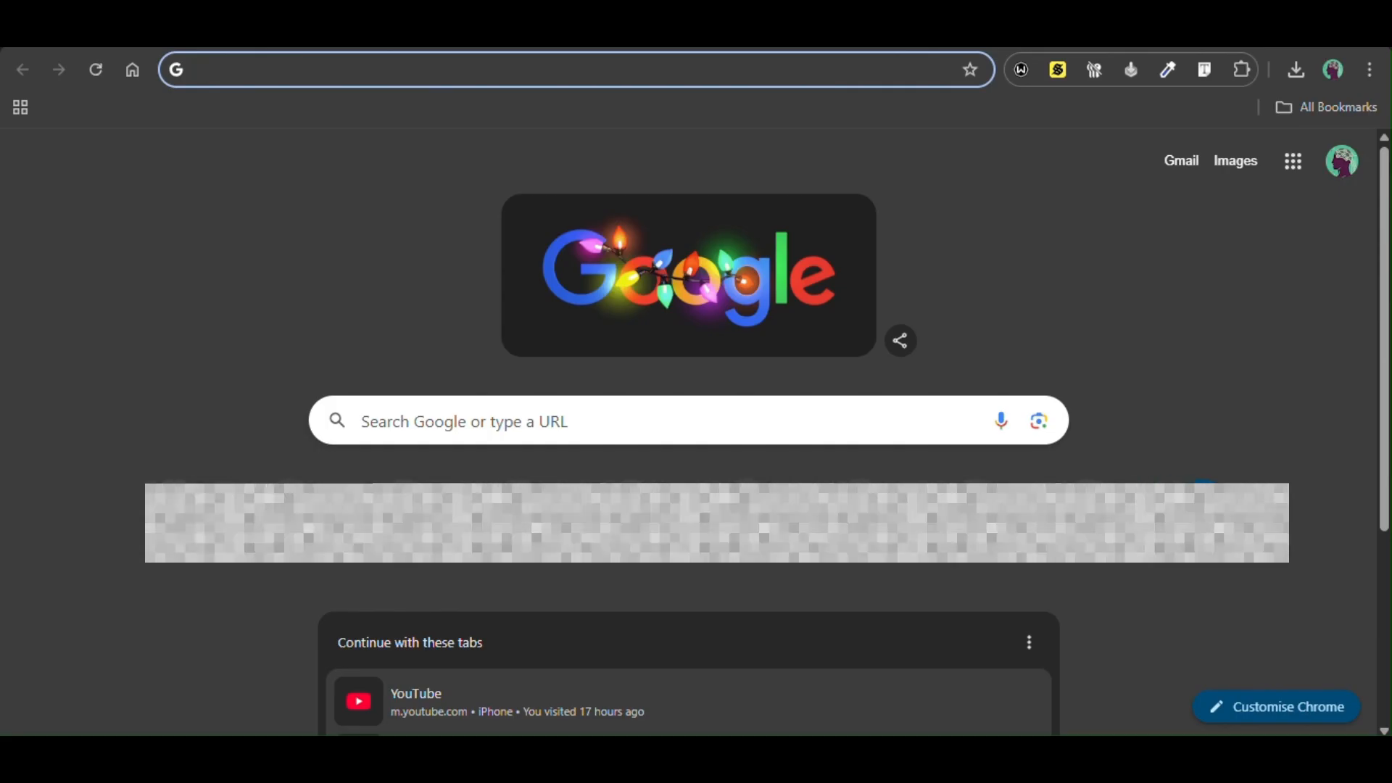
Step: Open the Azure portal at portal.azure.com
{"action": "type", "text": "port"}
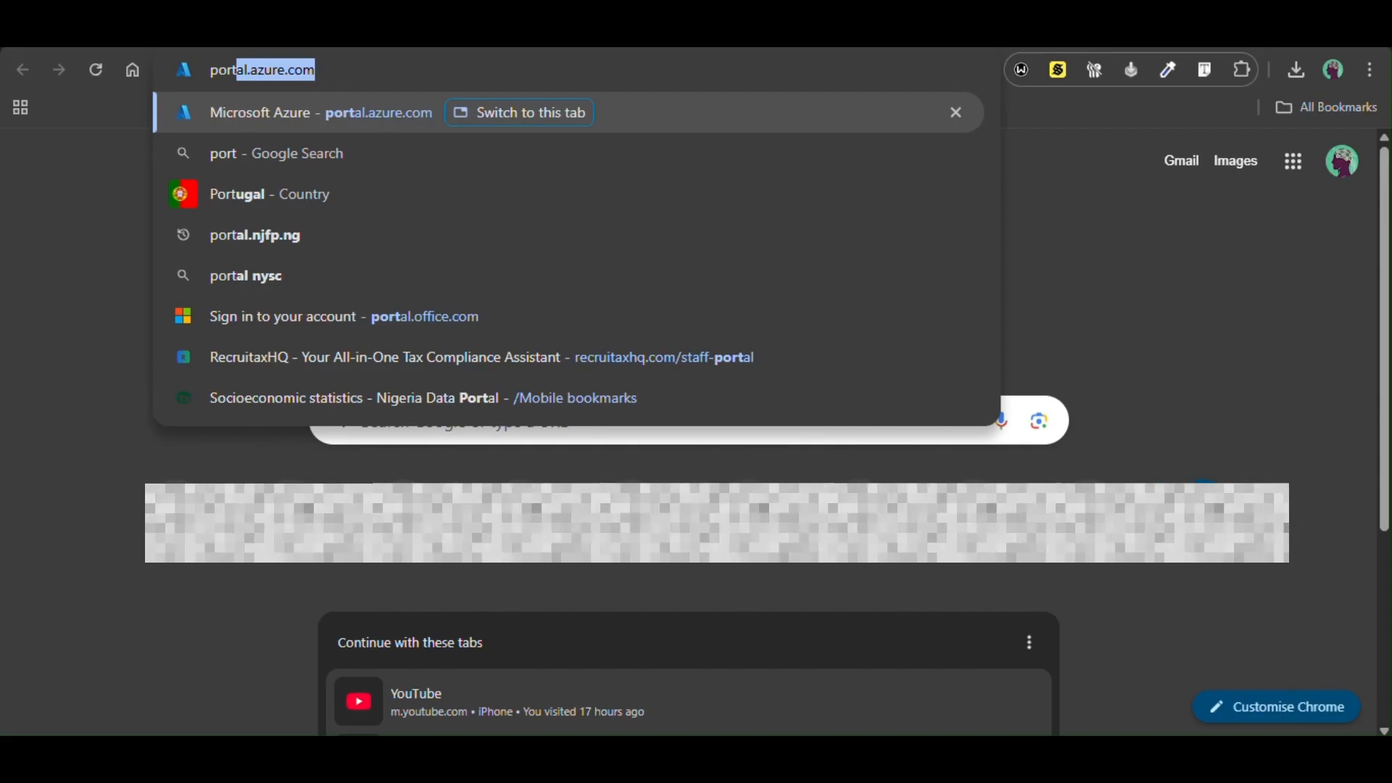
{"action": "key", "text": "Right"}
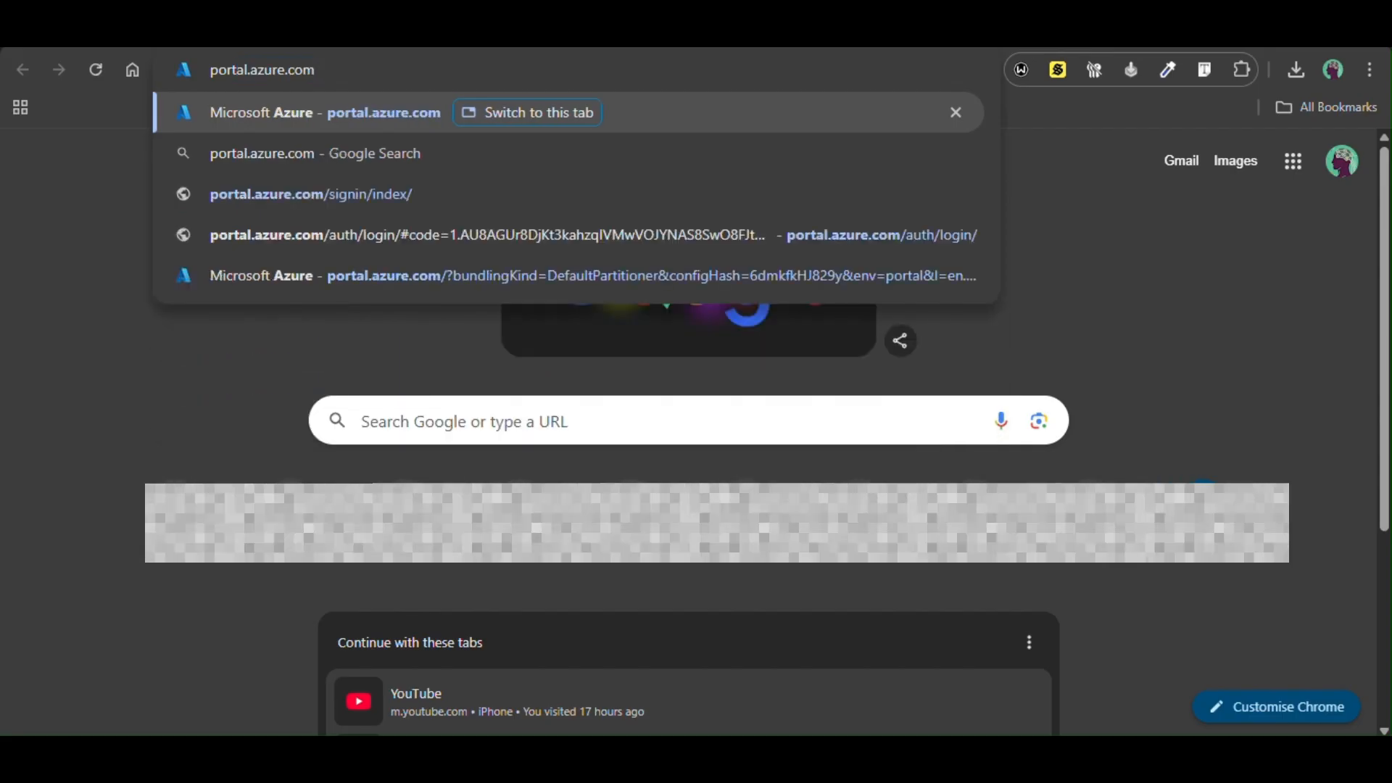
{"action": "key", "text": "Return"}
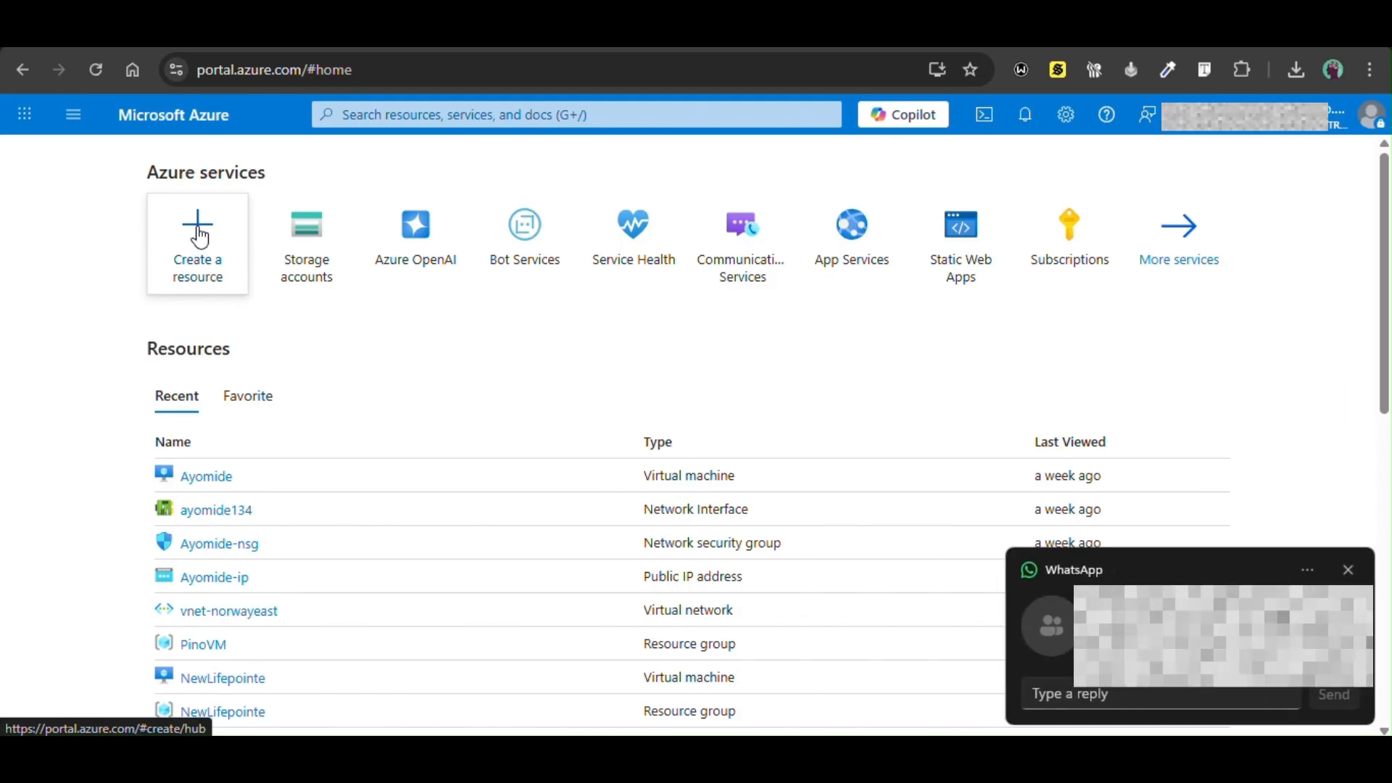
Step: Start creating a new virtual machine resource from the popular Azure services
{"action": "left_click", "coordinate": [199, 235]}
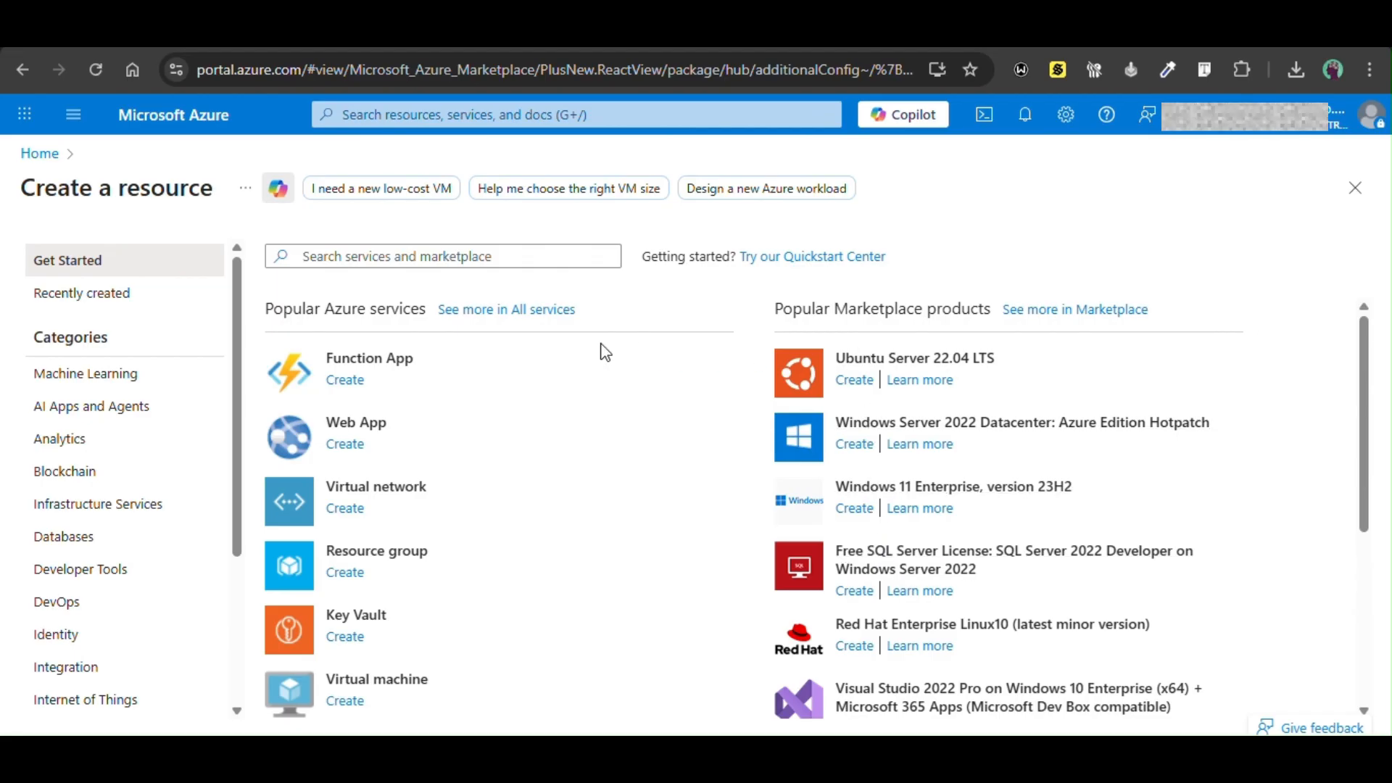
{"action": "scroll", "coordinate": [491, 488], "scroll_direction": "down", "scroll_amount": 1}
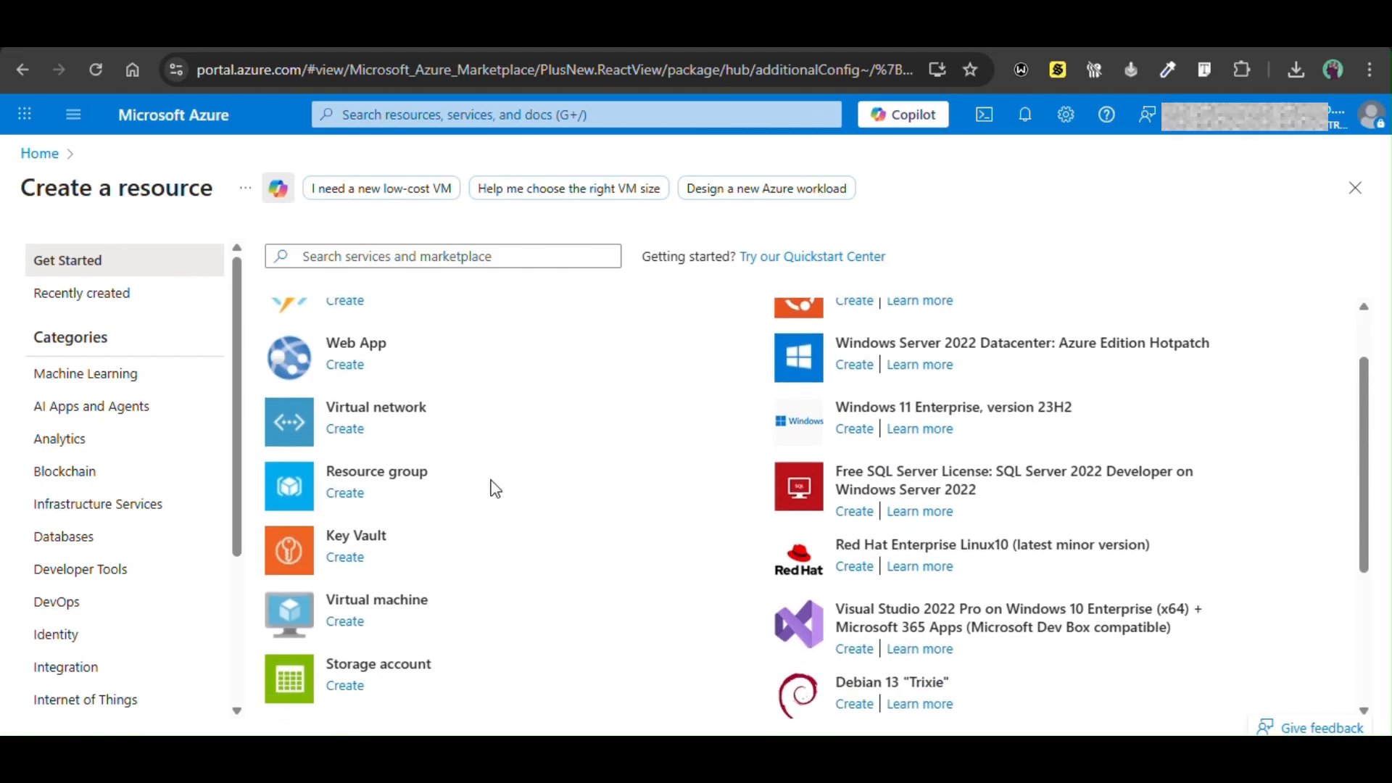
{"action": "left_click", "coordinate": [349, 623]}
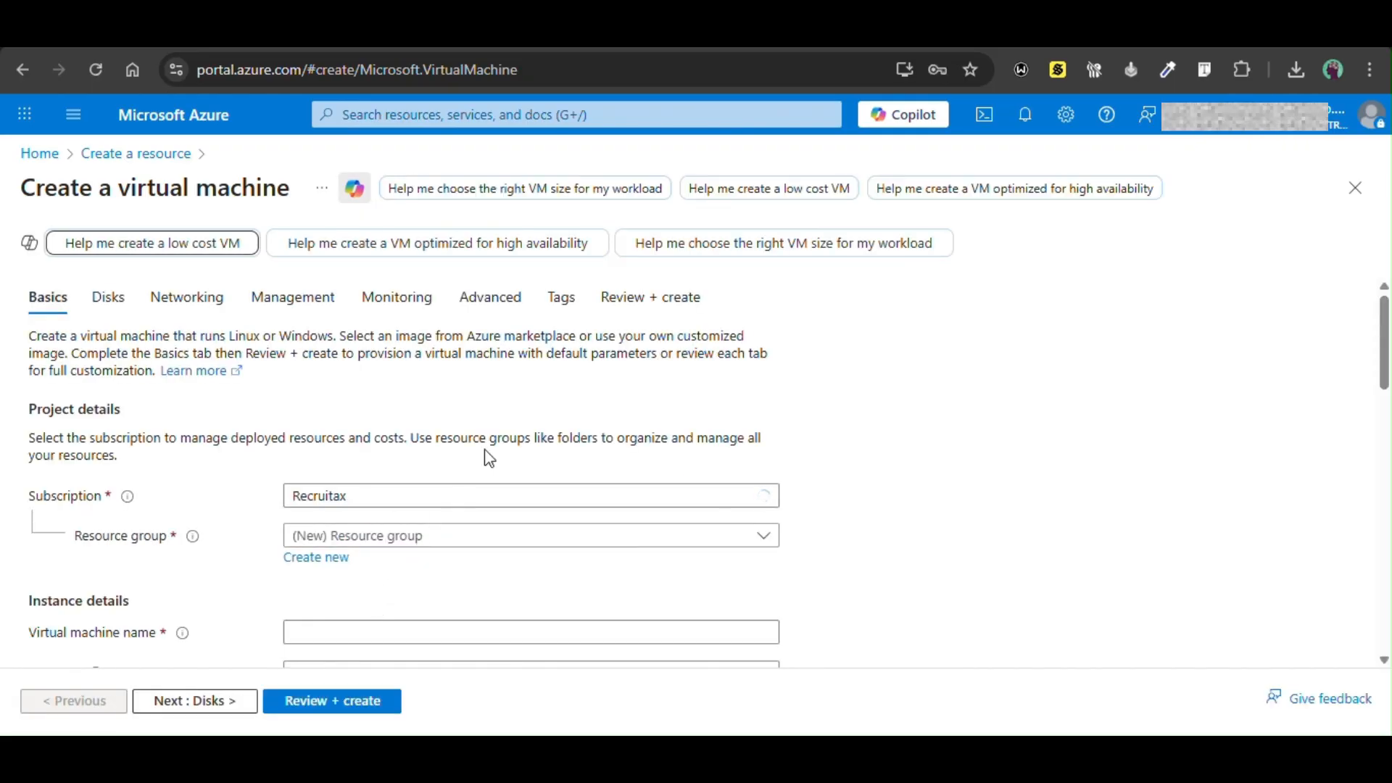
Step: Set the virtual machine's subscription to Copilot AI Project
{"action": "scroll", "coordinate": [523, 392], "scroll_direction": "down", "scroll_amount": 1}
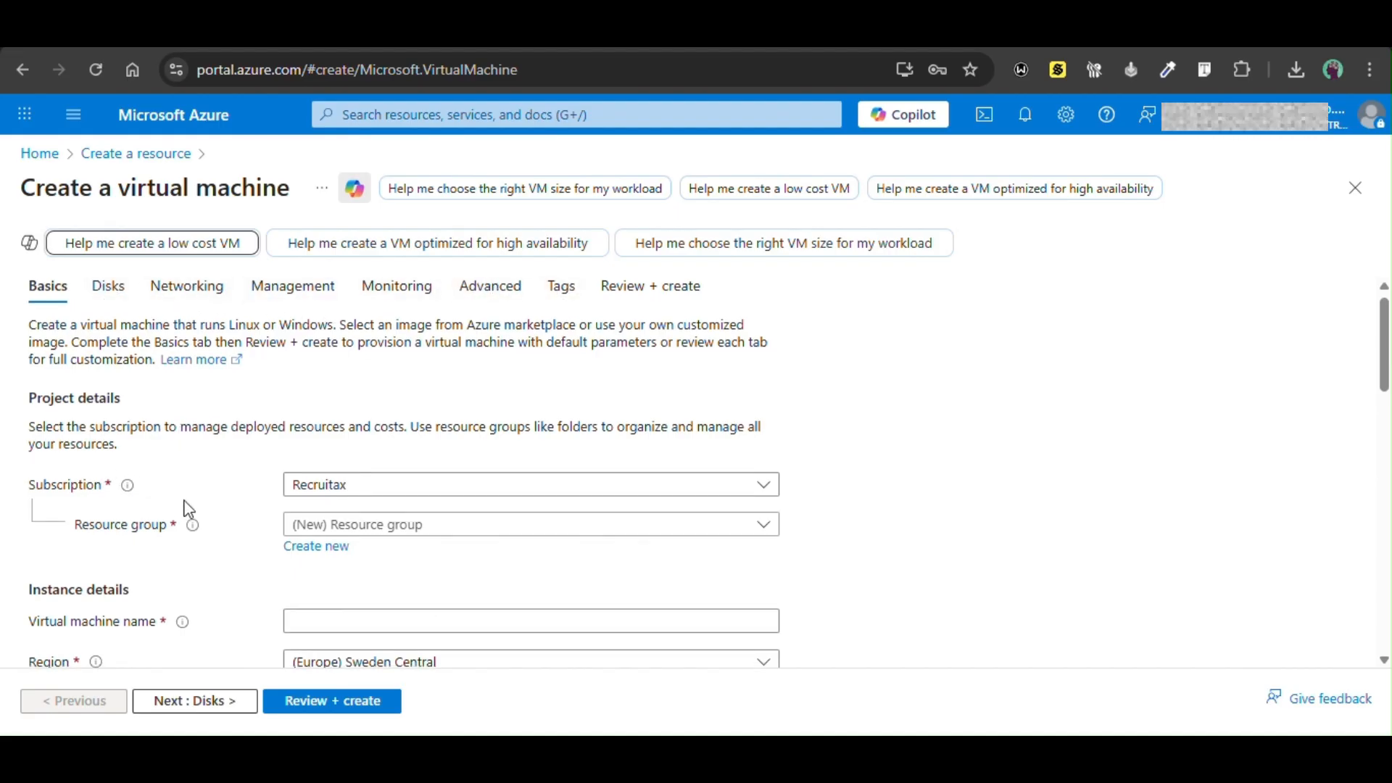
{"action": "scroll", "coordinate": [189, 509], "scroll_direction": "down", "scroll_amount": 1}
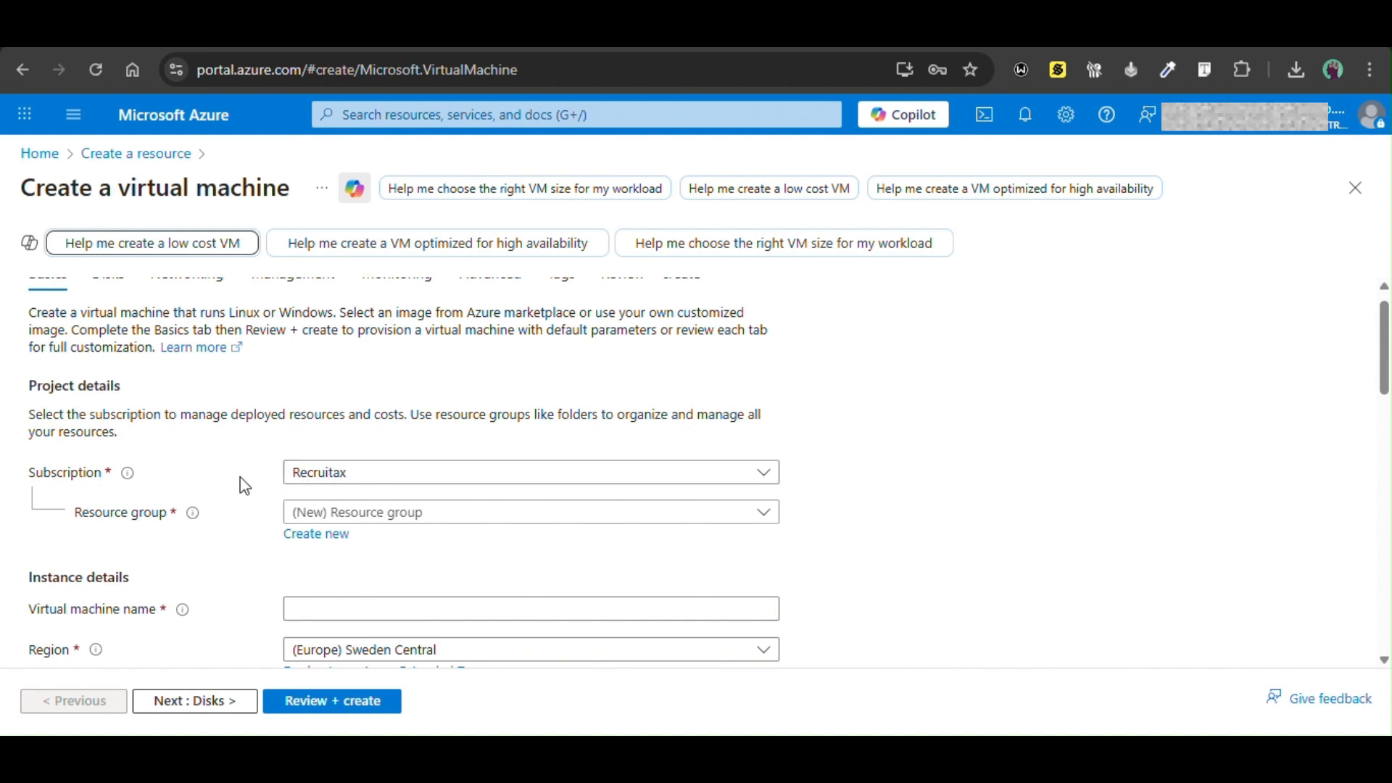
{"action": "scroll", "coordinate": [242, 481], "scroll_direction": "down", "scroll_amount": 1}
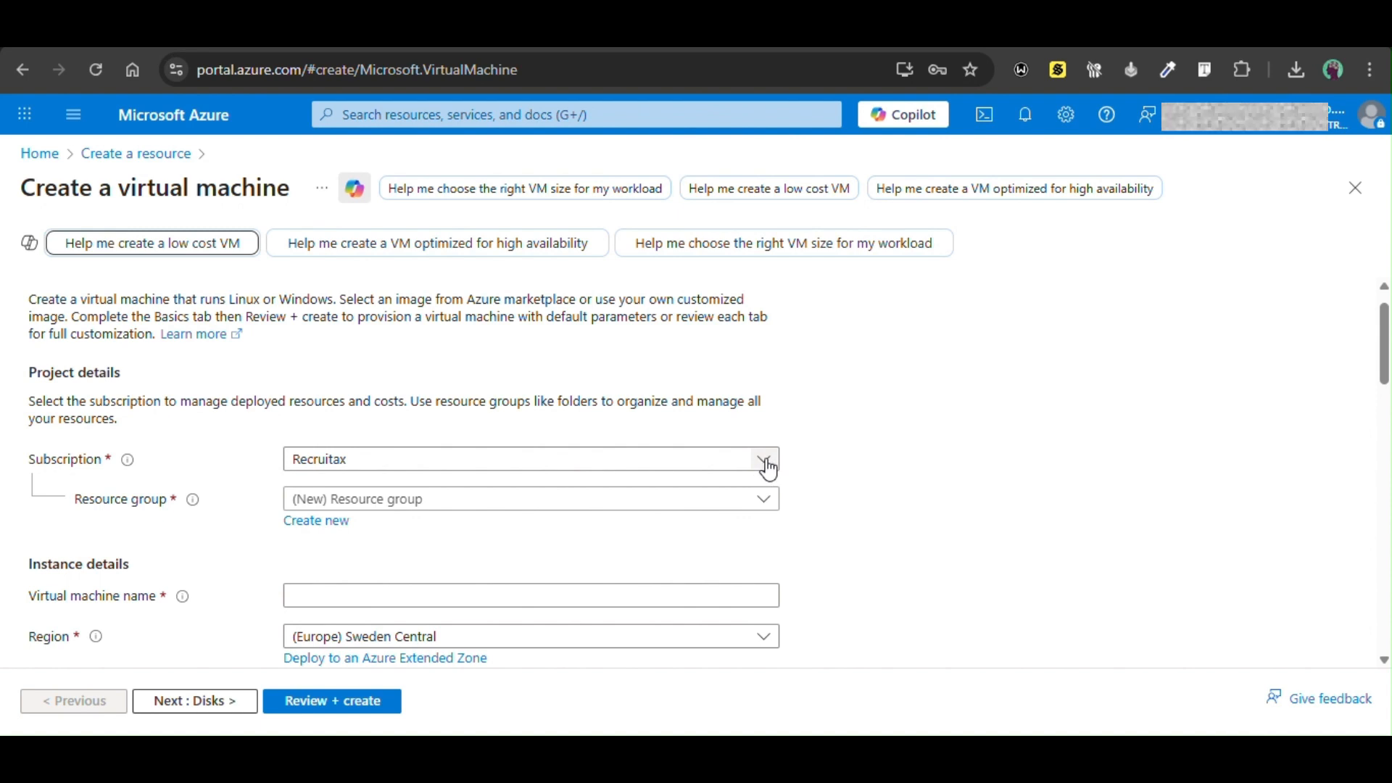
{"action": "left_click", "coordinate": [769, 469]}
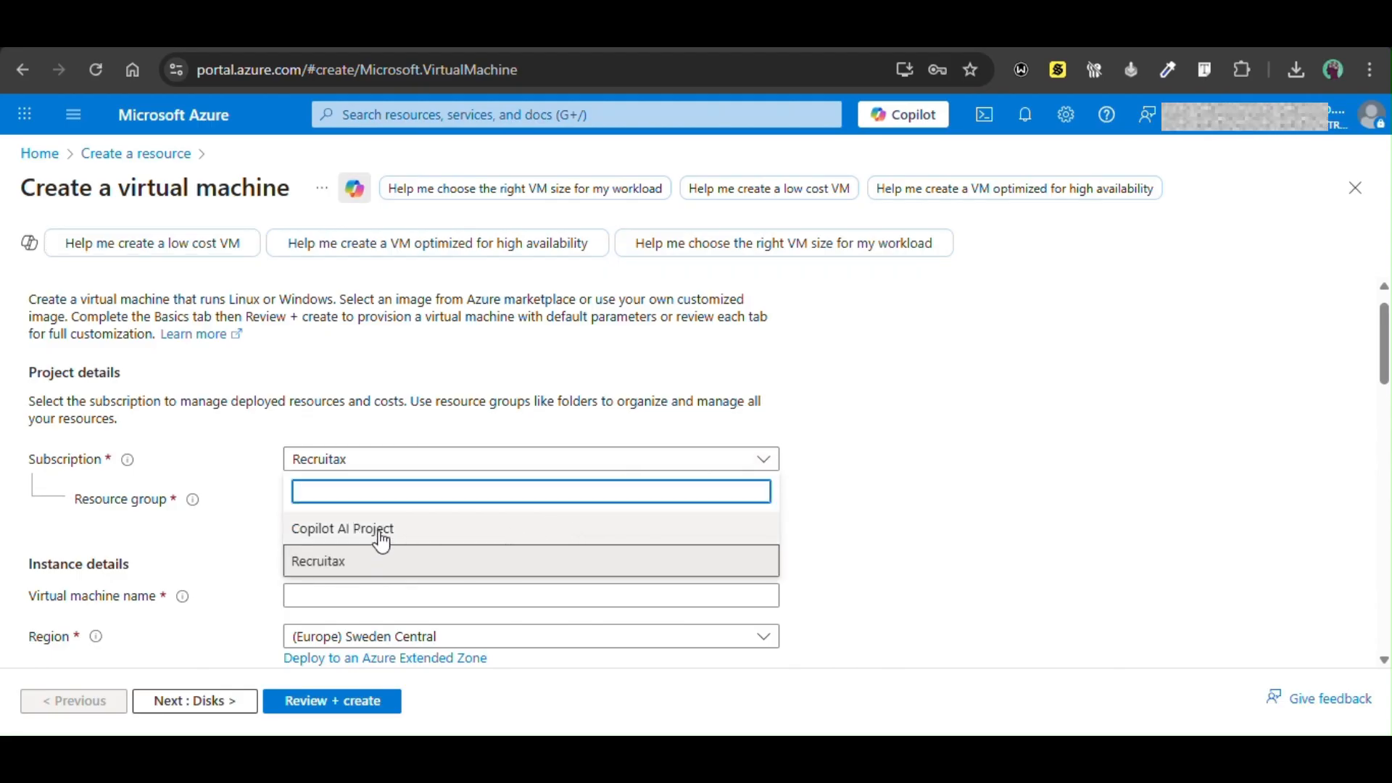
{"action": "left_click", "coordinate": [355, 540]}
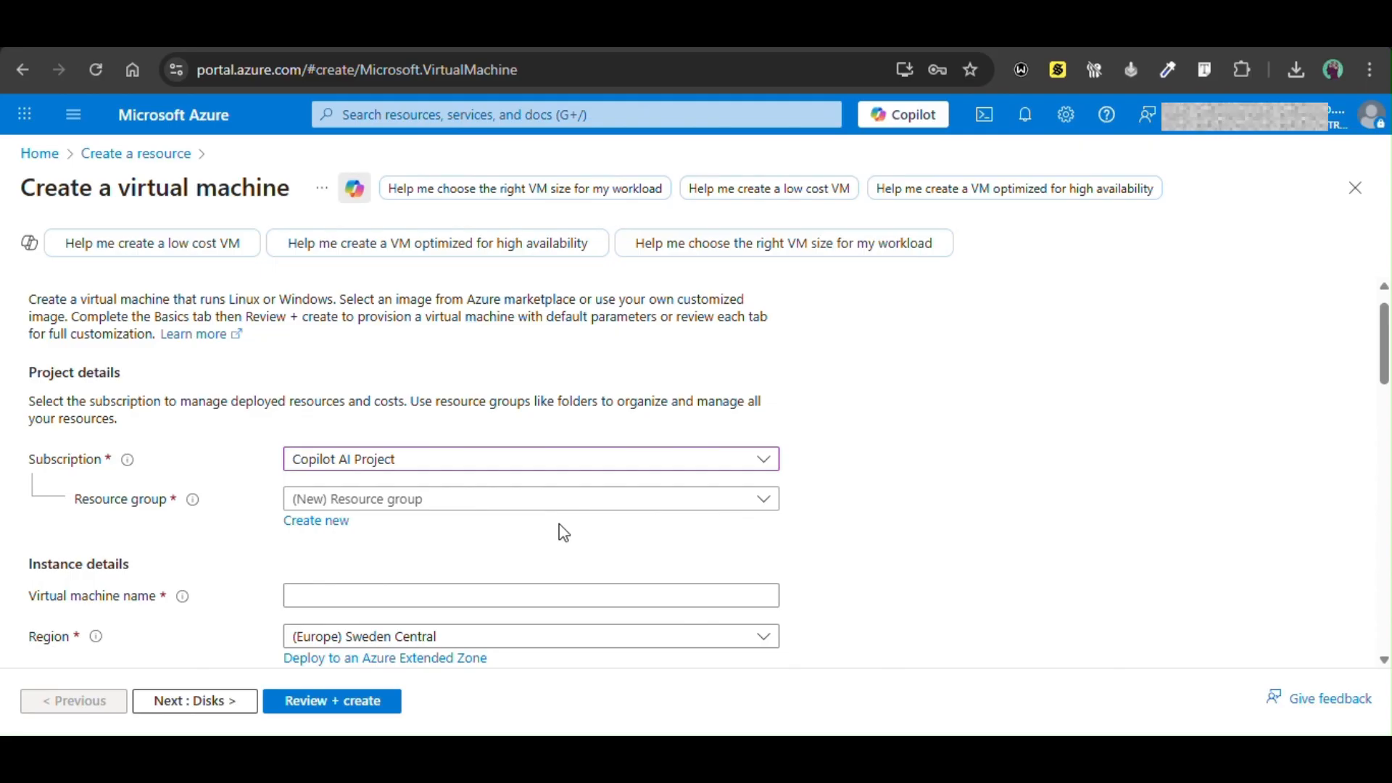
Step: Create a new resource group named DemoProject for the virtual machine
{"action": "left_click", "coordinate": [314, 538]}
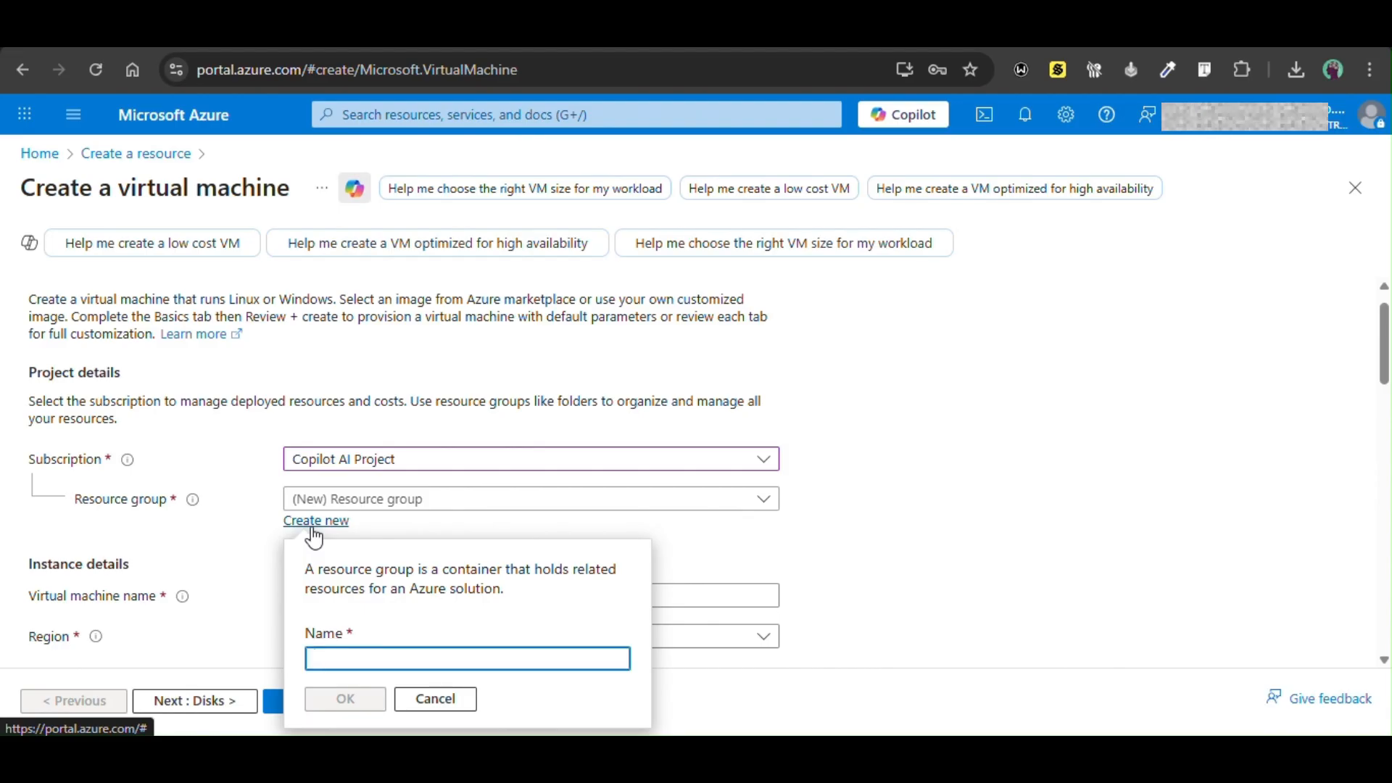
{"action": "type", "text": "Dem"}
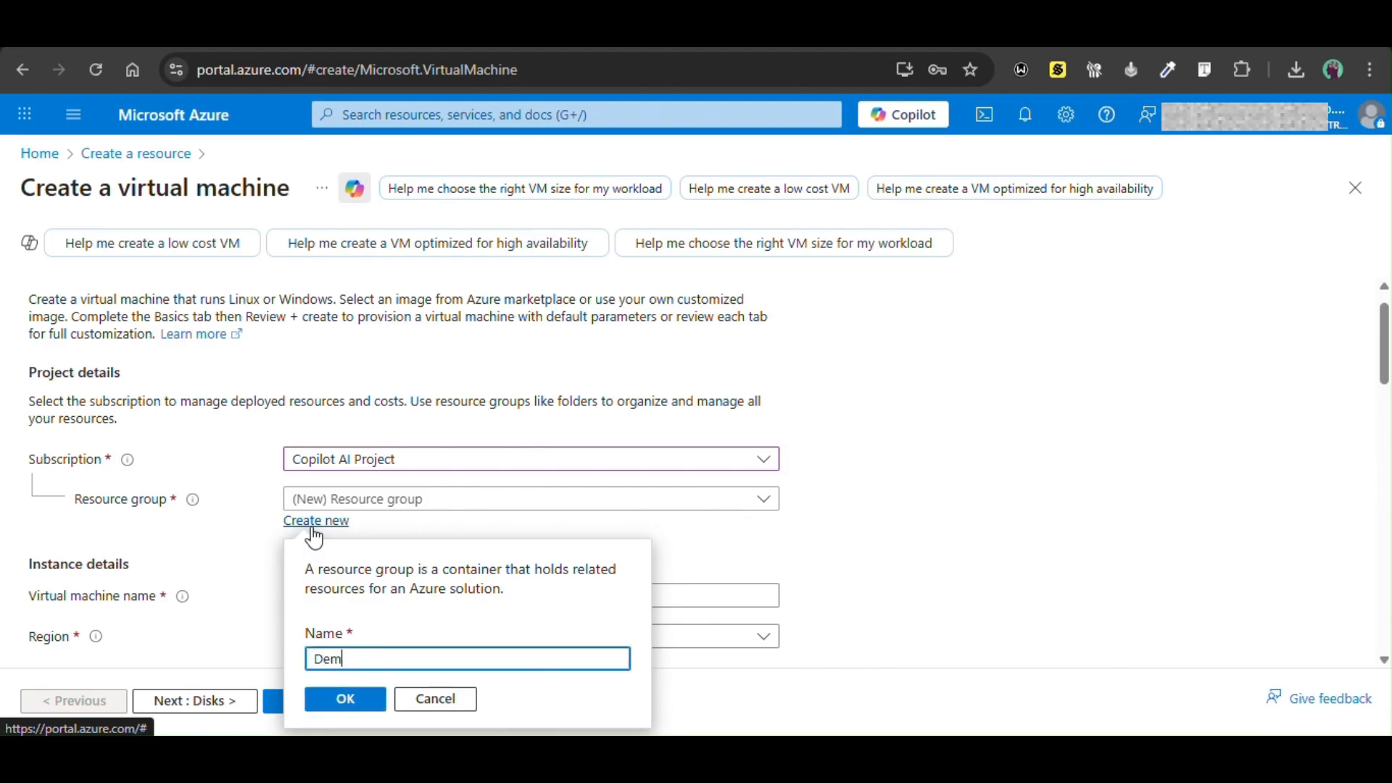
{"action": "type", "text": "oProject"}
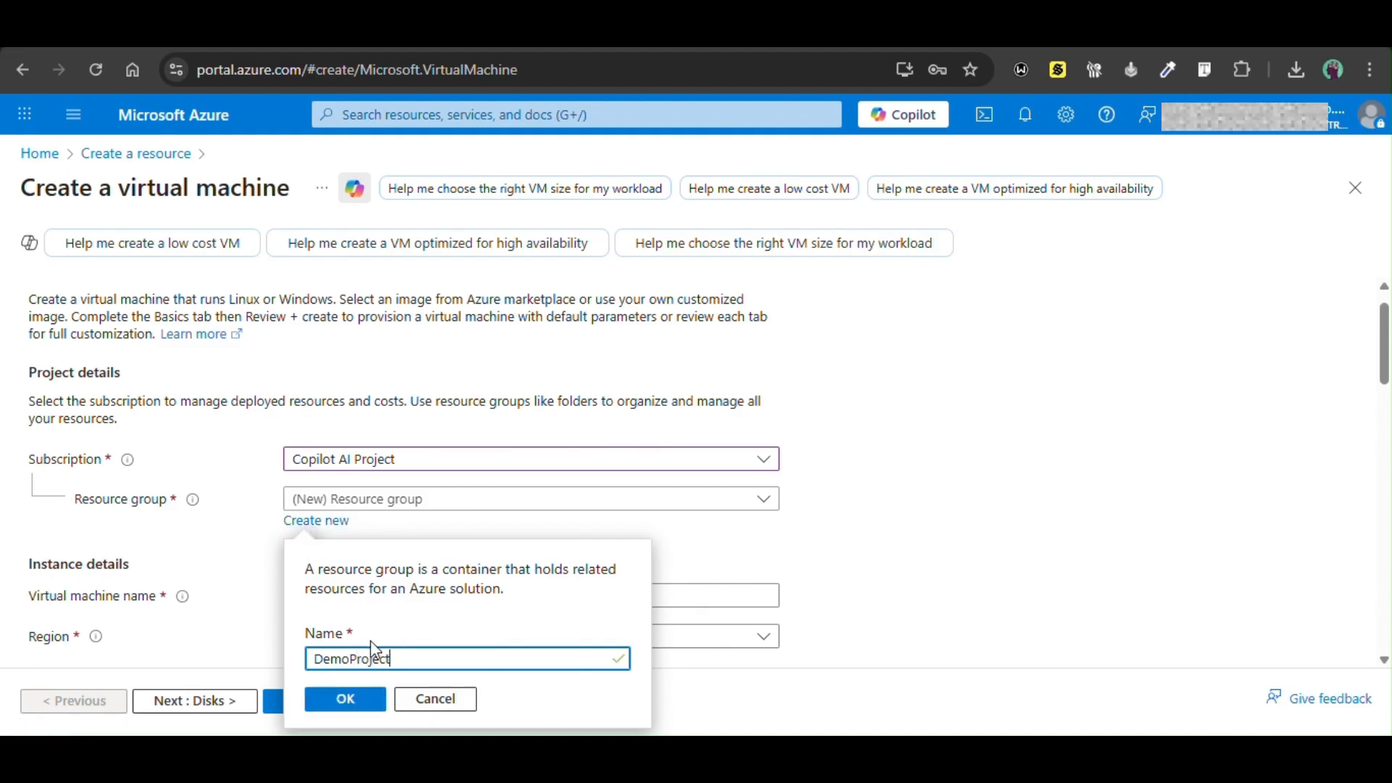
{"action": "left_click", "coordinate": [348, 703]}
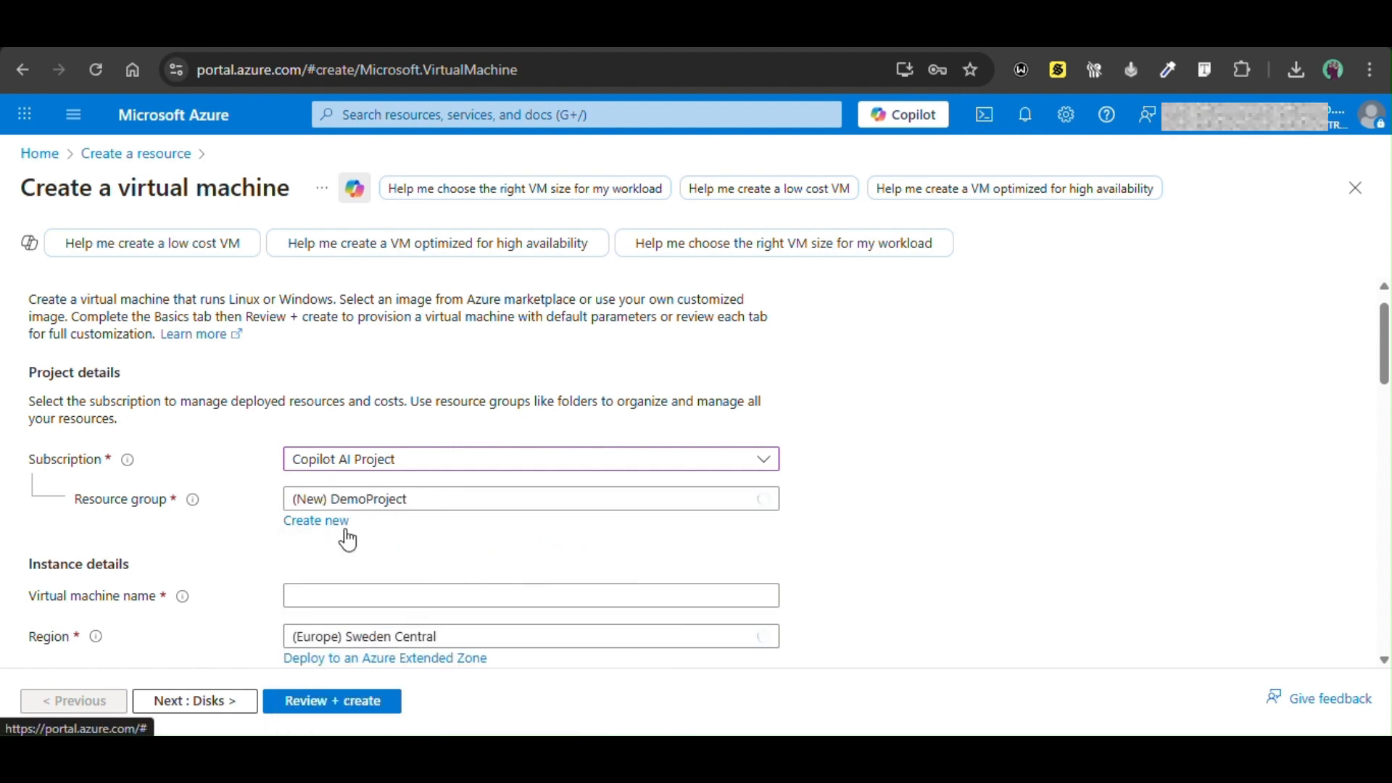
Step: Name the virtual machine NigerDockAppVM
{"action": "scroll", "coordinate": [397, 540], "scroll_direction": "down", "scroll_amount": 1}
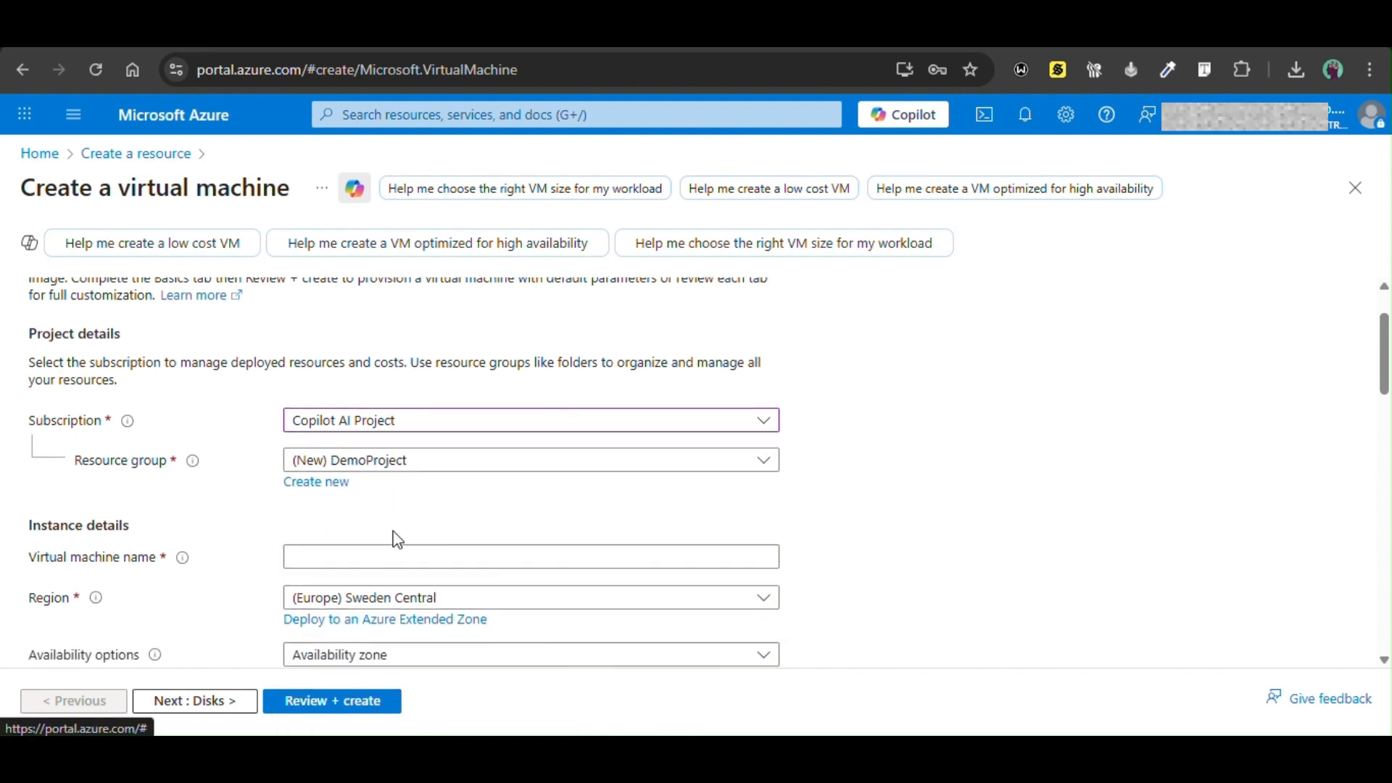
{"action": "left_click", "coordinate": [364, 529]}
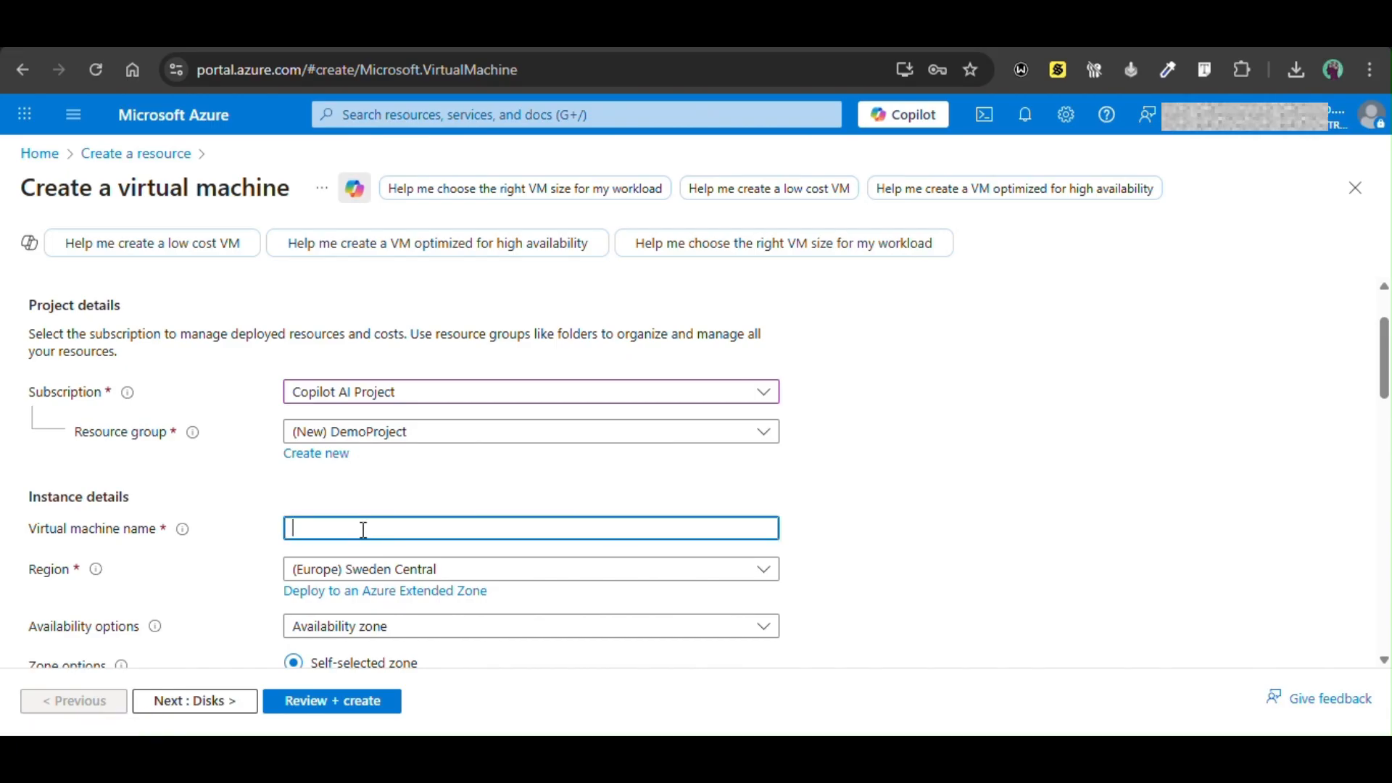
{"action": "type", "text": "VM"}
{"action": "key", "text": "Home"}
{"action": "type", "text": "NigerDockApp"}
Step: Set the region to (Europe) West Europe and keep it instead of the recommended region
{"action": "scroll", "coordinate": [595, 551], "scroll_direction": "down", "scroll_amount": 1}
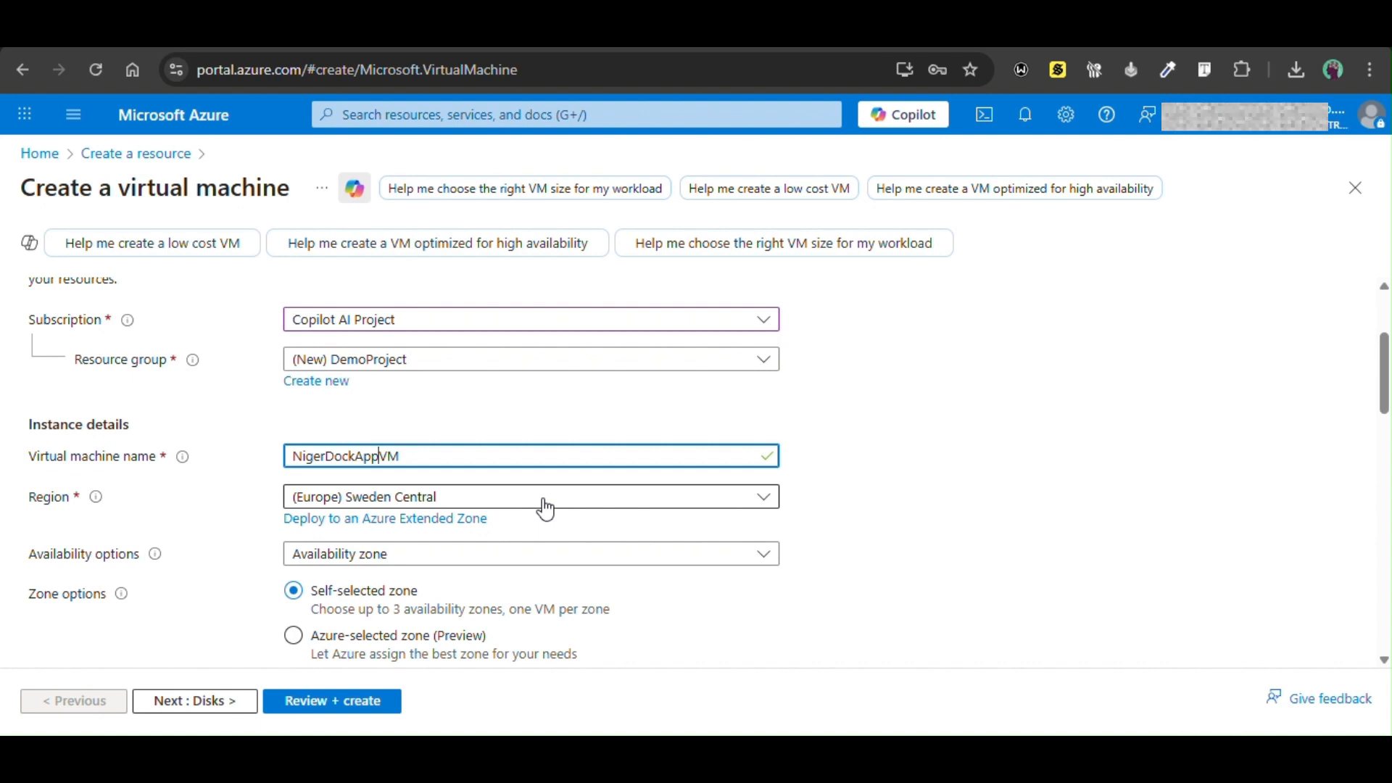
{"action": "left_click", "coordinate": [544, 507]}
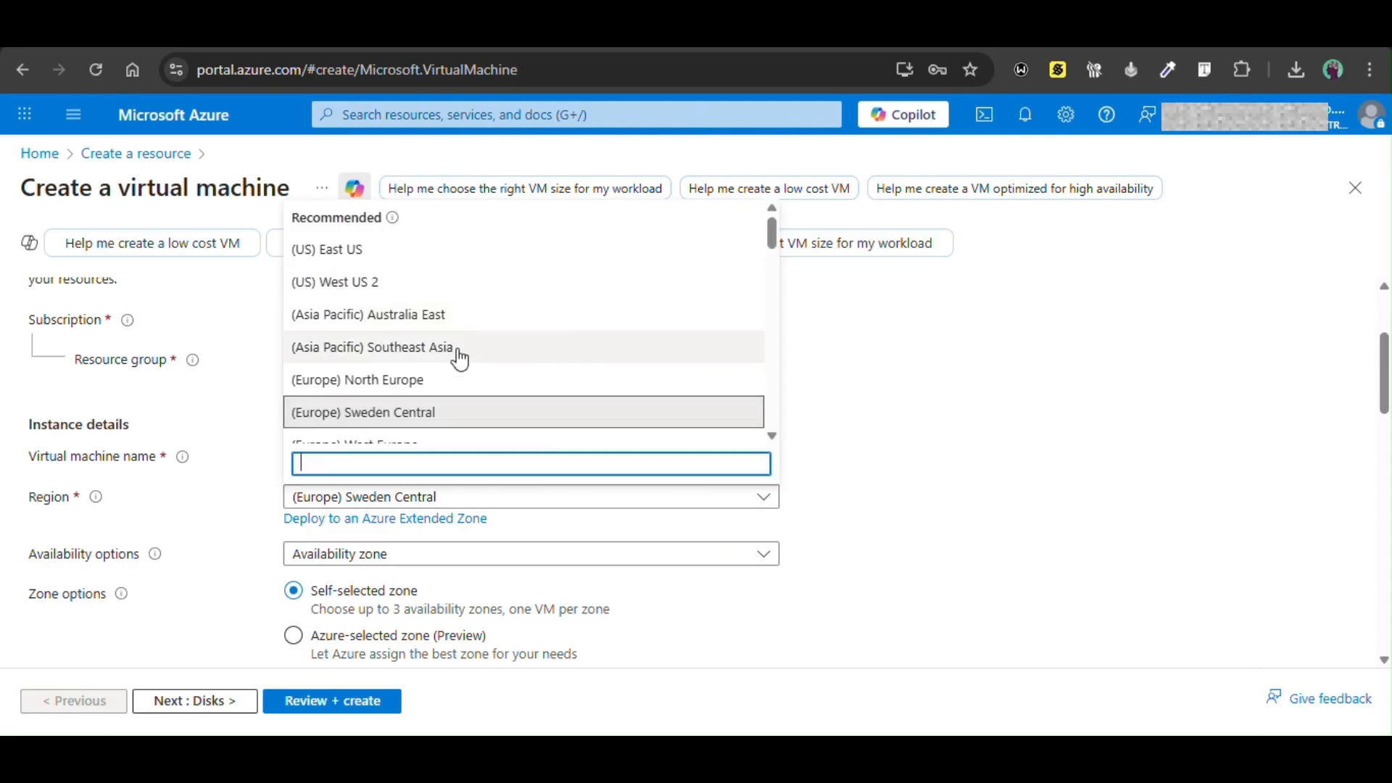
{"action": "scroll", "coordinate": [455, 357], "scroll_direction": "down", "scroll_amount": 1}
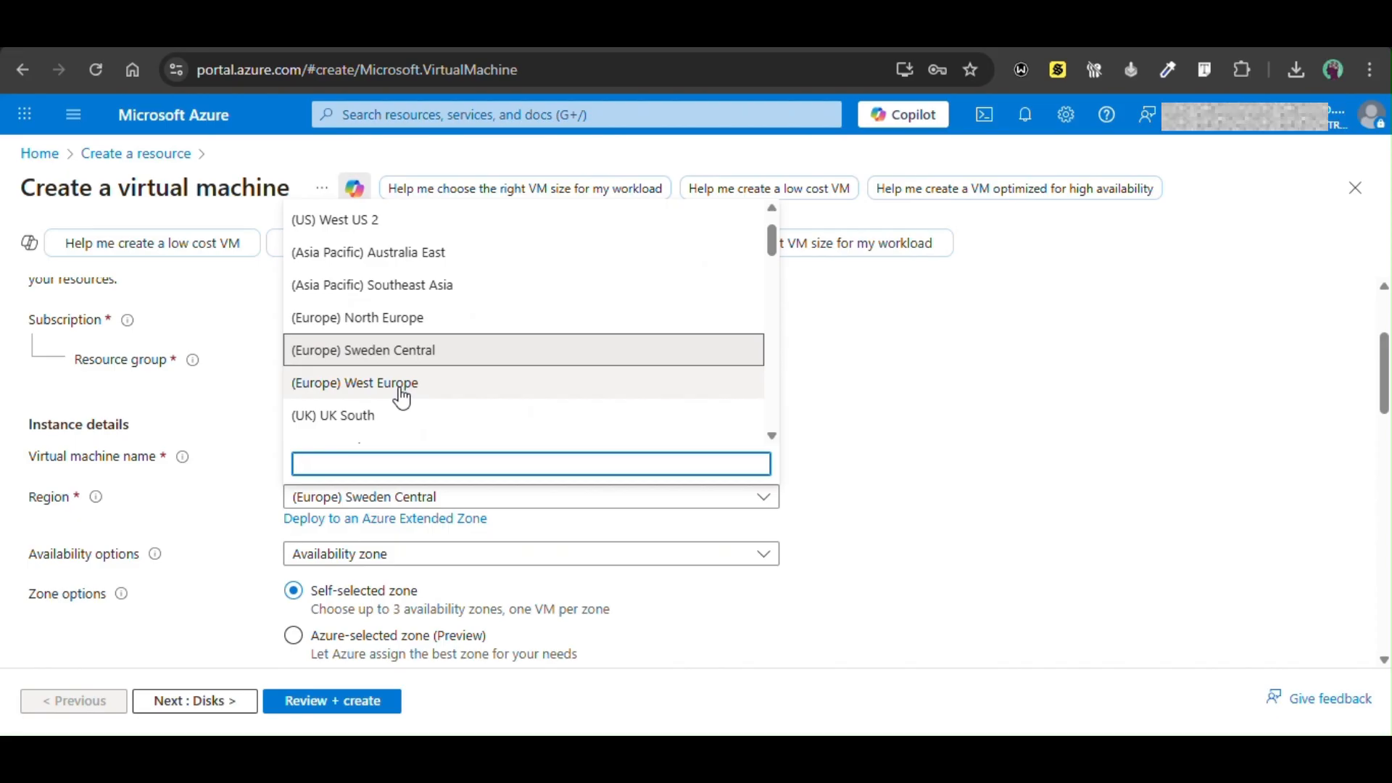
{"action": "left_click", "coordinate": [401, 393]}
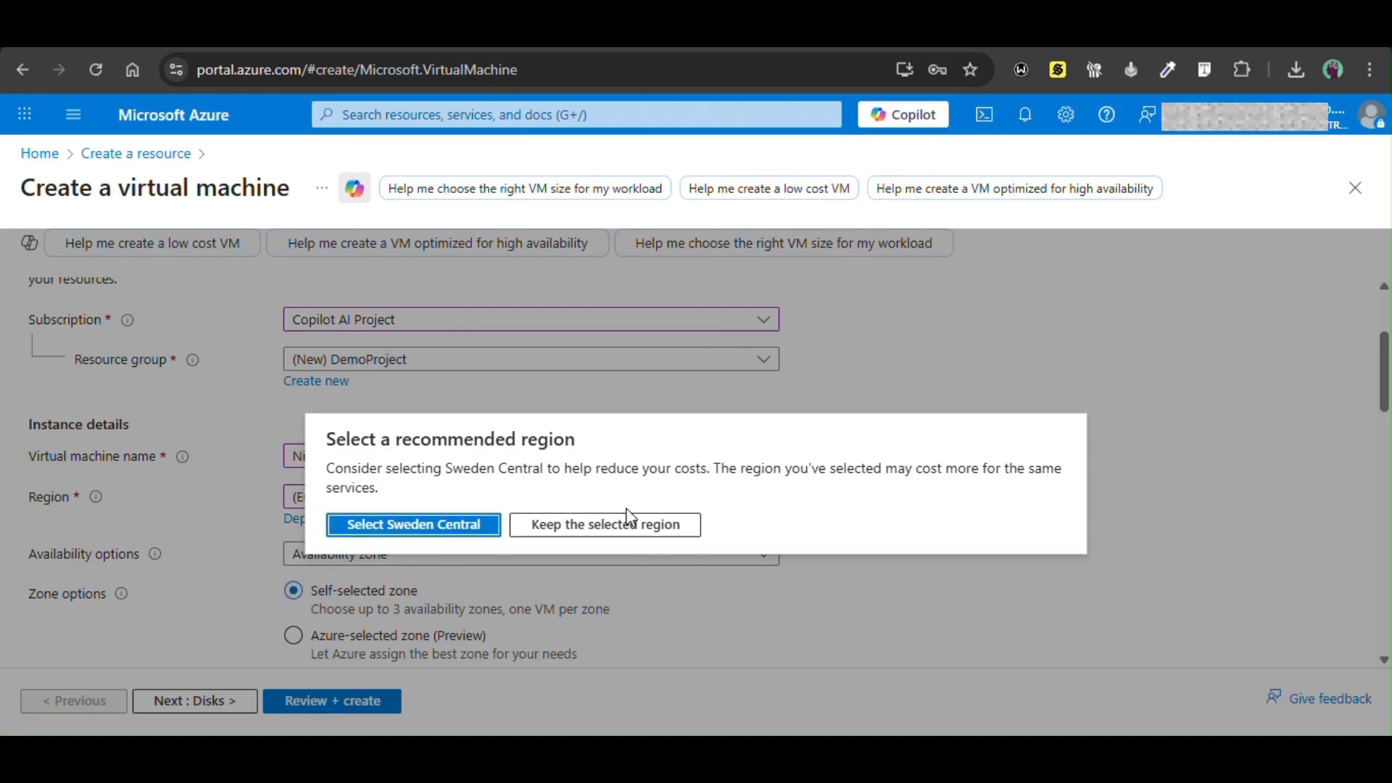
{"action": "left_click", "coordinate": [607, 525]}
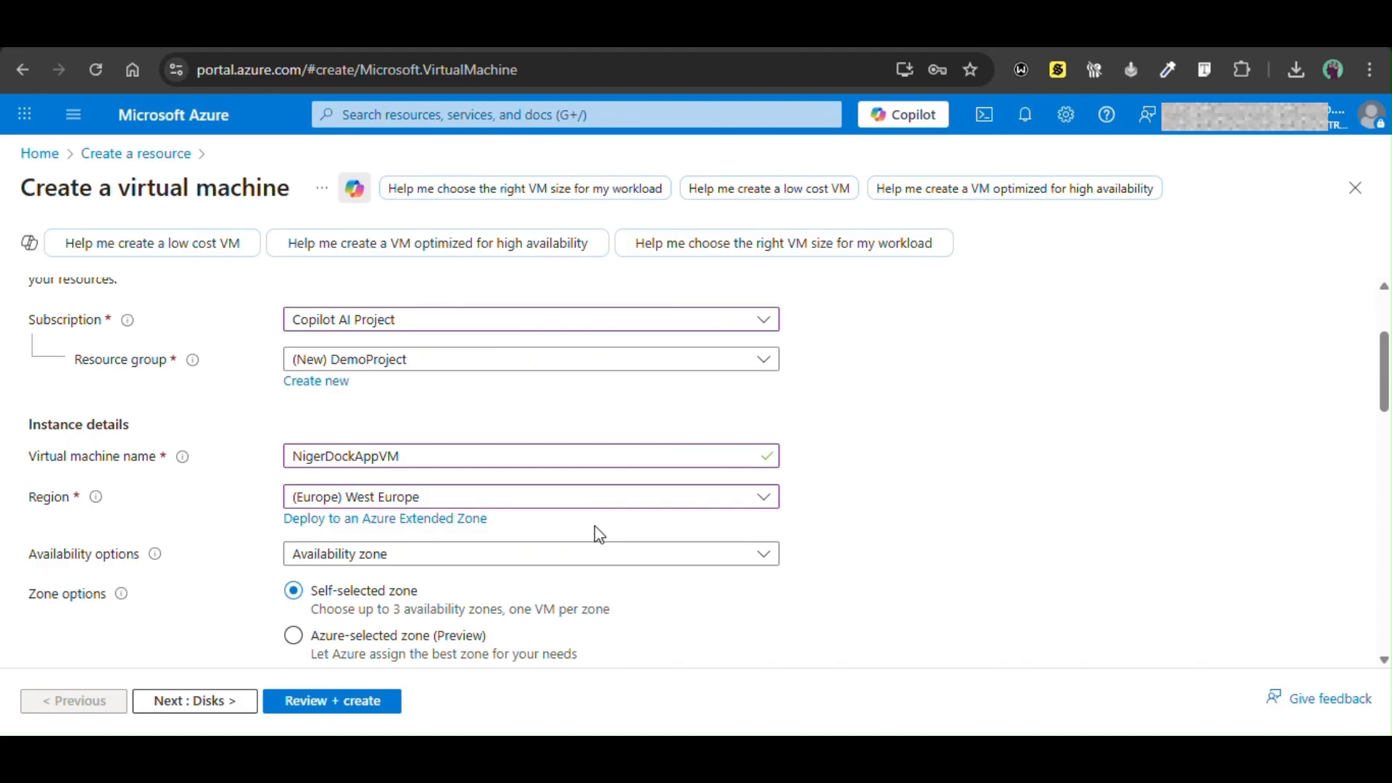
Step: Review the available choices for the virtual machine's availability options, leaving Availability zone selected
{"action": "scroll", "coordinate": [599, 534], "scroll_direction": "down", "scroll_amount": 1}
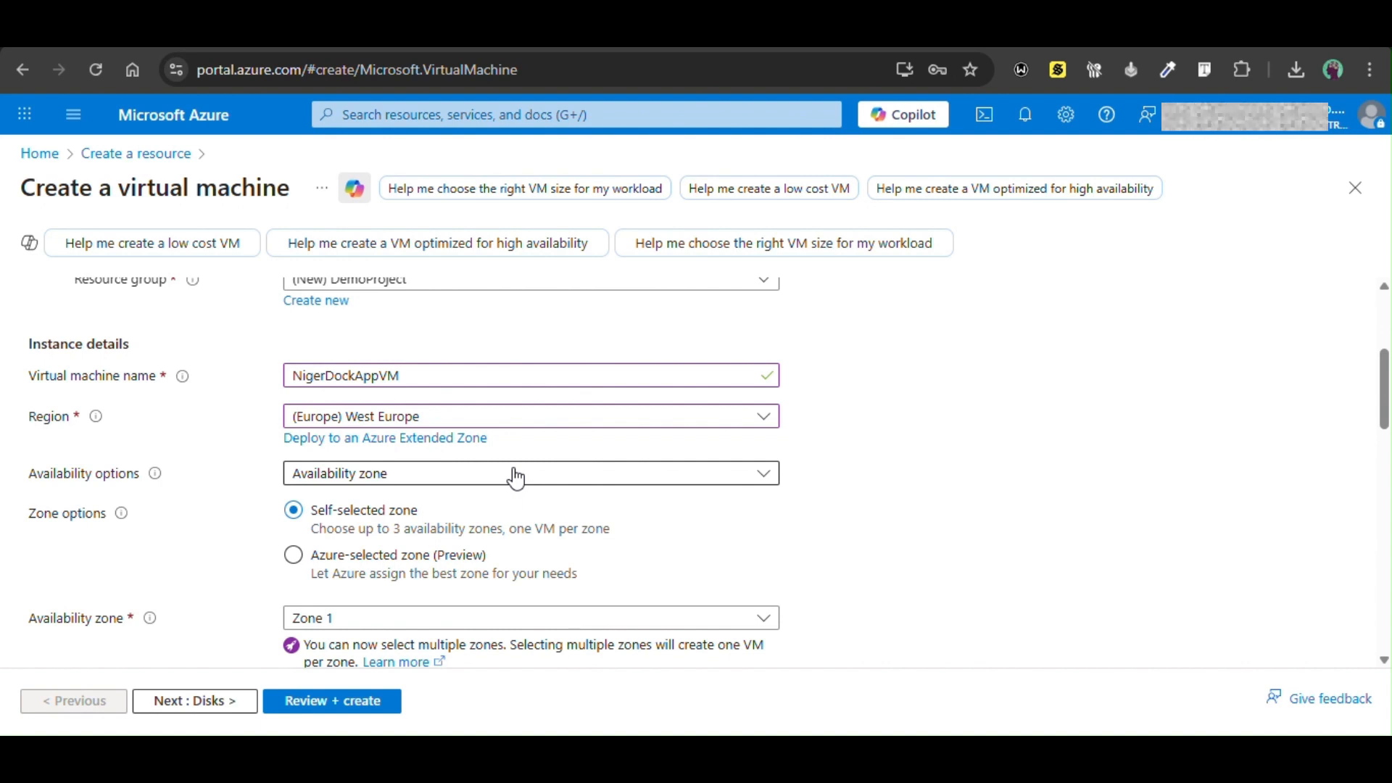
{"action": "left_click", "coordinate": [516, 478]}
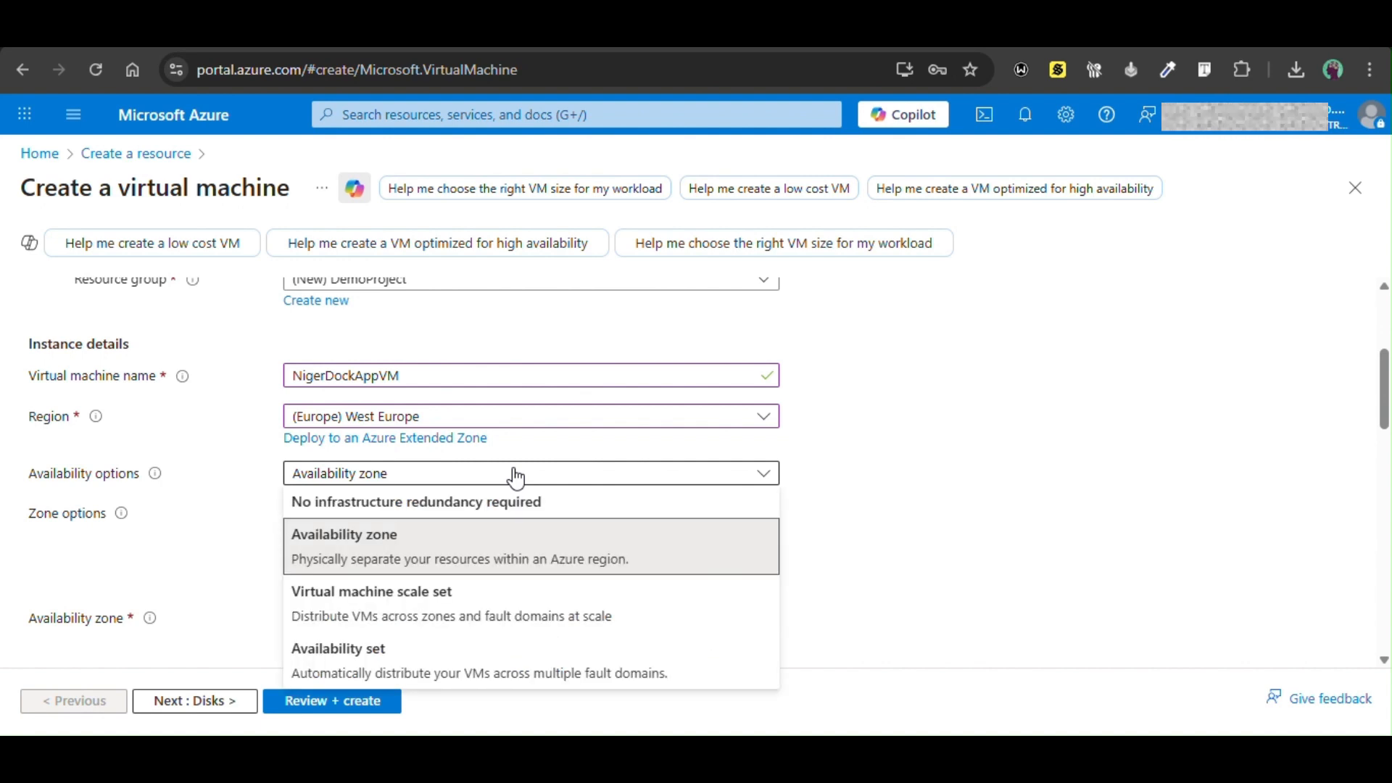
{"action": "left_click", "coordinate": [690, 473]}
{"action": "scroll", "coordinate": [689, 472], "scroll_direction": "down", "scroll_amount": 1}
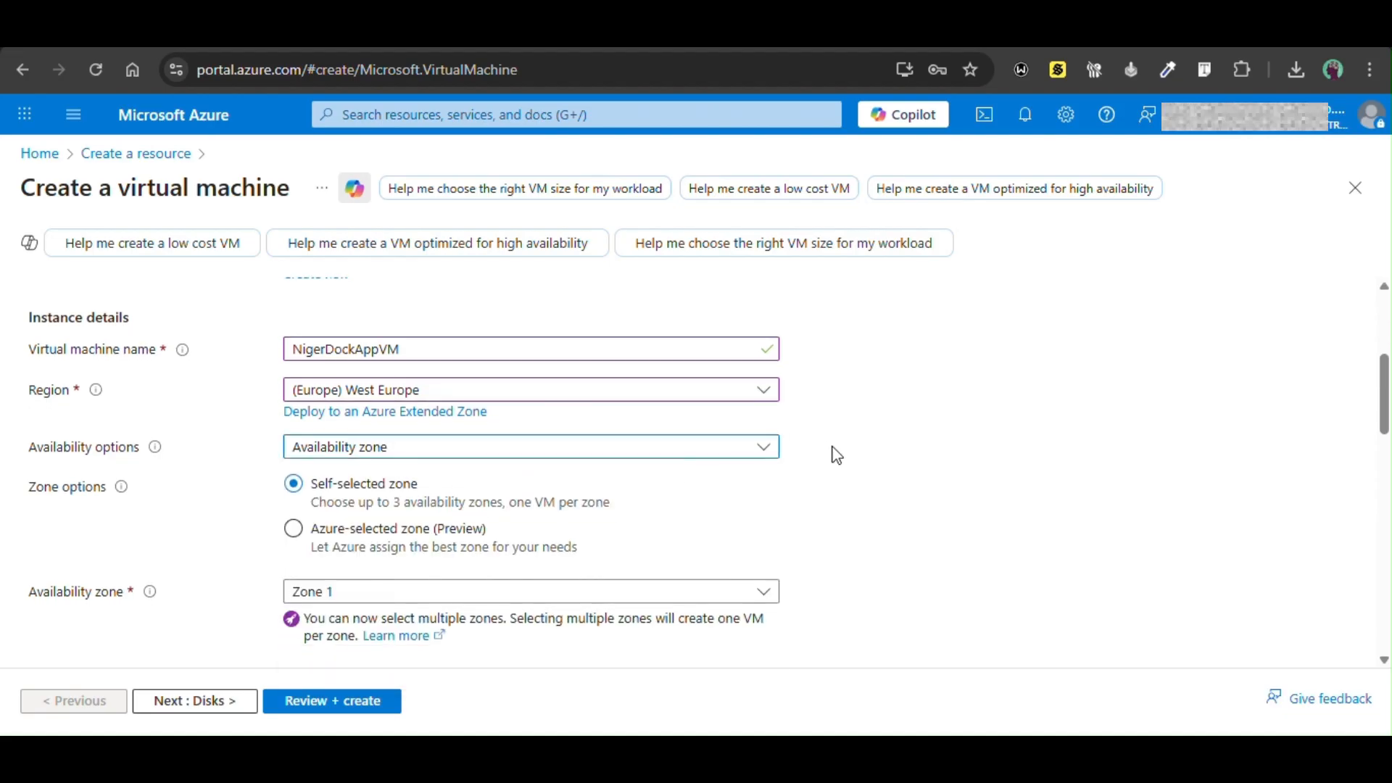
{"action": "scroll", "coordinate": [839, 455], "scroll_direction": "down", "scroll_amount": 1}
{"action": "left_click", "coordinate": [771, 410]}
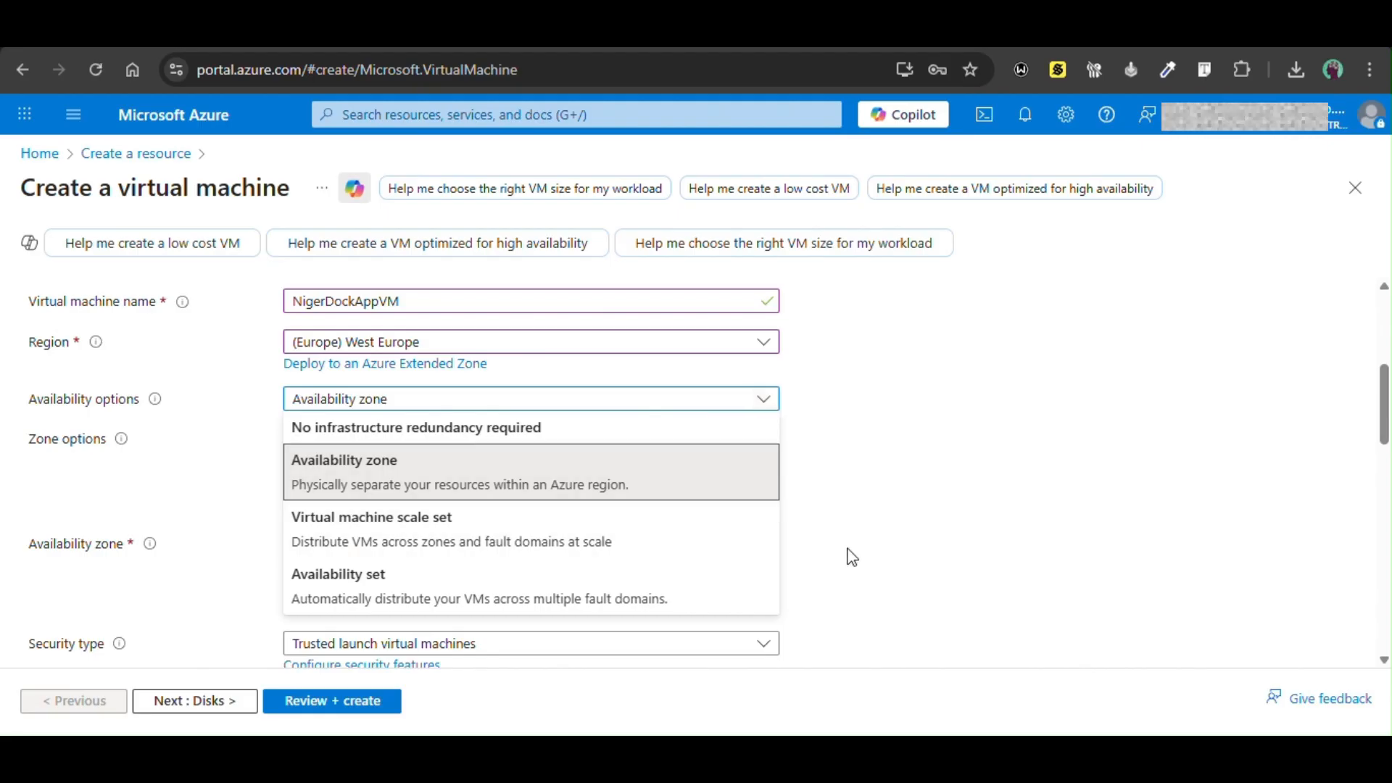
{"action": "left_click", "coordinate": [898, 535]}
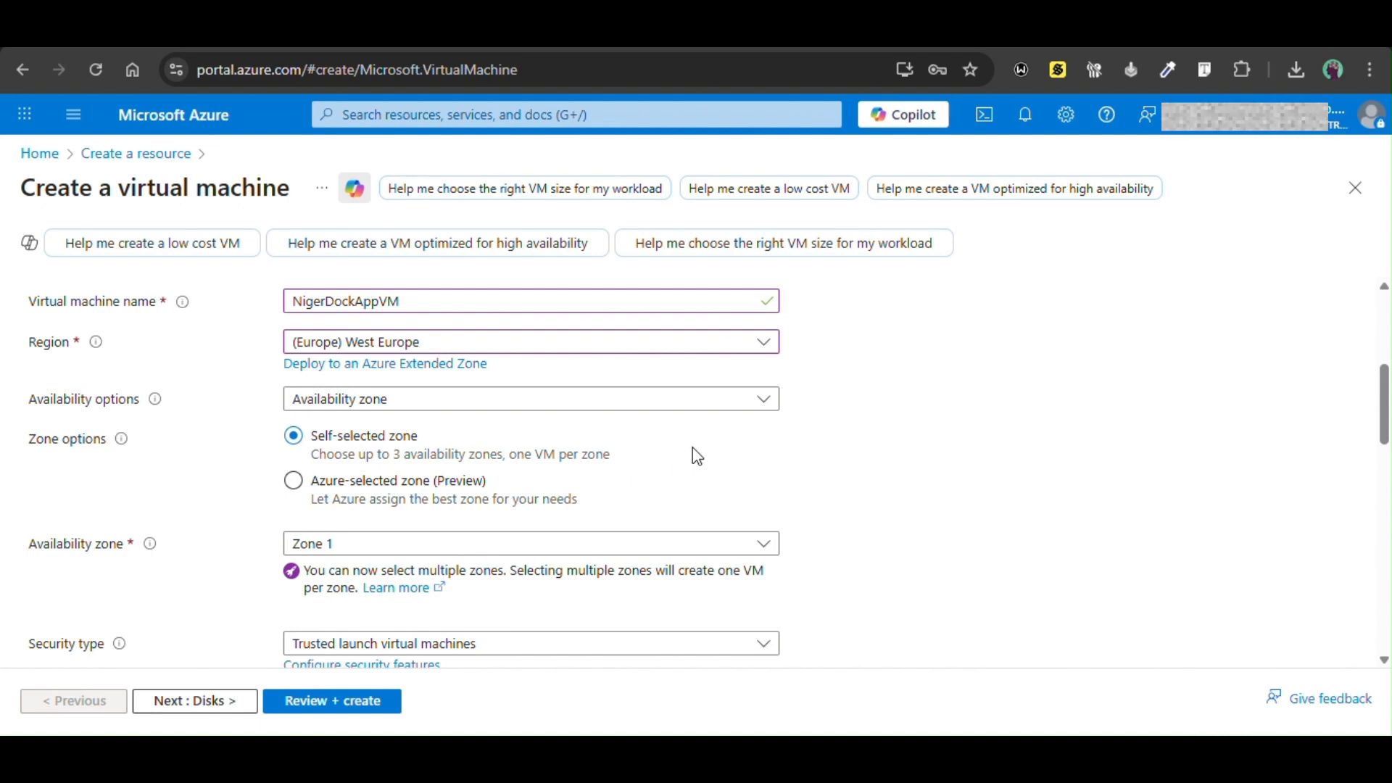
Step: Compare the two zone options and choose Azure-selected zone (Preview)
{"action": "left_click", "coordinate": [384, 500]}
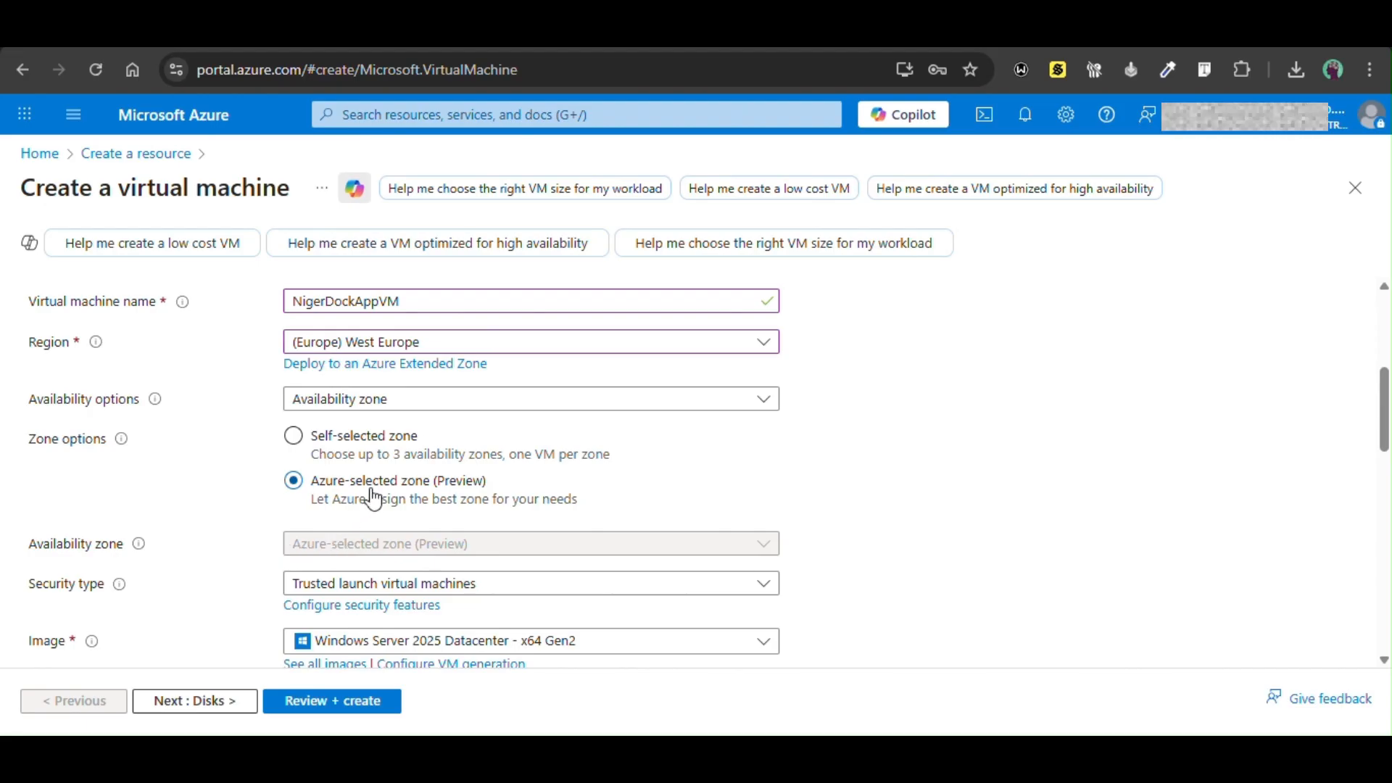
{"action": "left_click", "coordinate": [351, 437]}
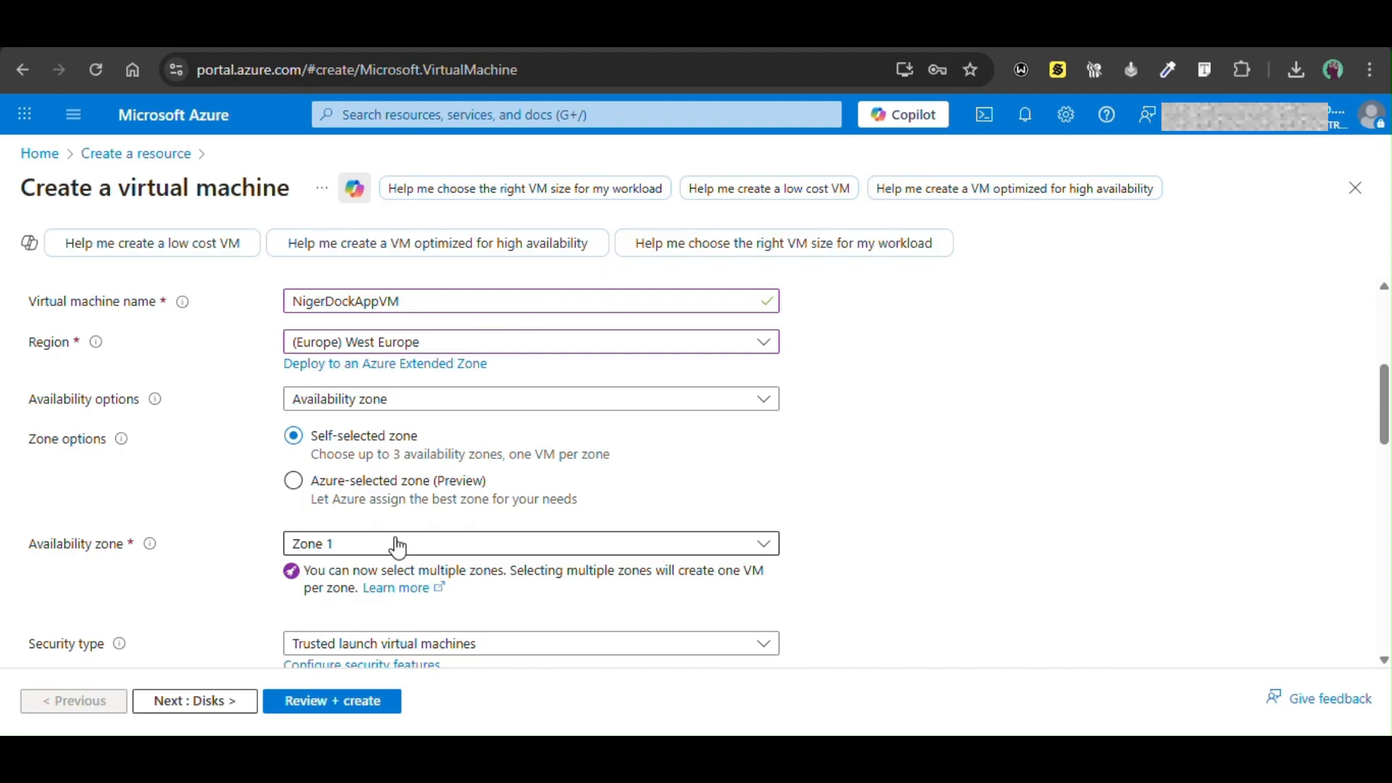
{"action": "left_click", "coordinate": [359, 499]}
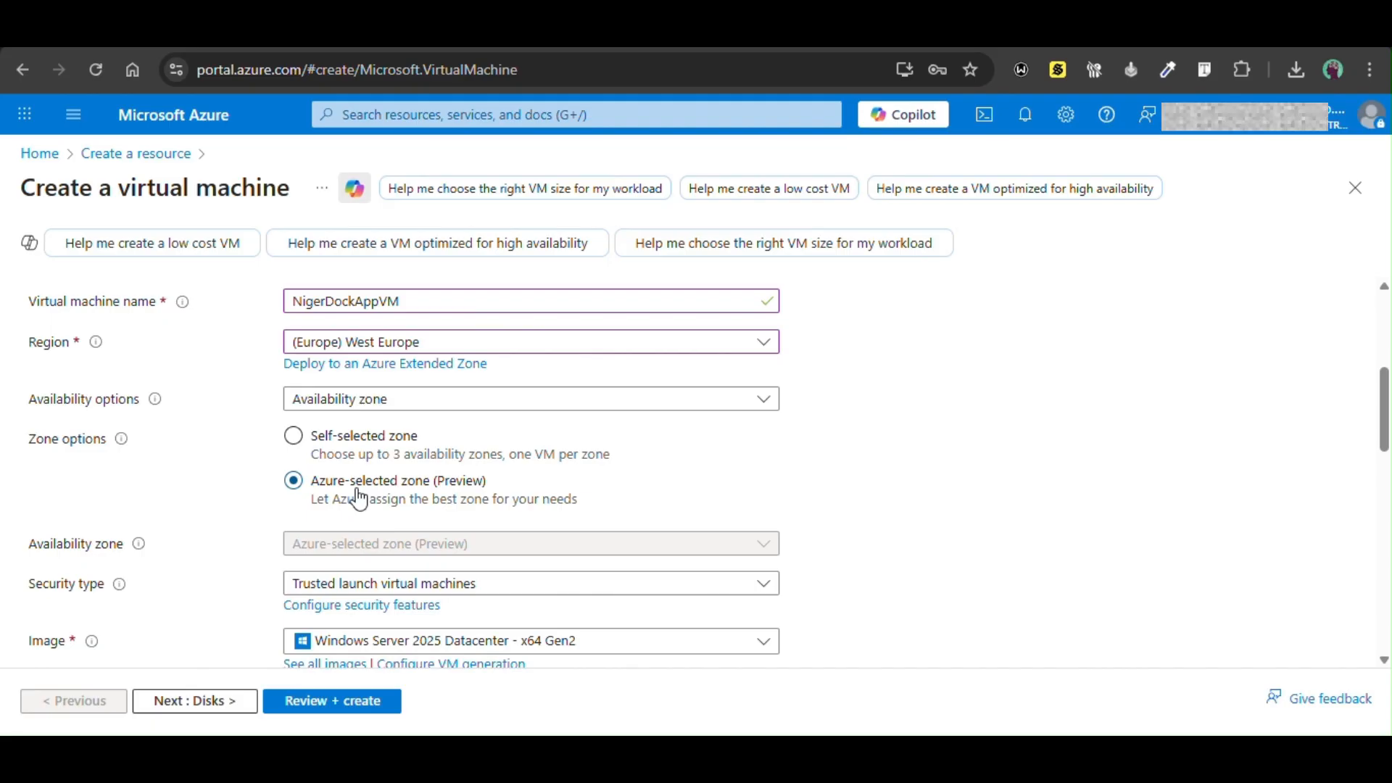
Step: Try the Confidential virtual machines and Standard security types, returning the security type to Trusted launch virtual machines
{"action": "scroll", "coordinate": [252, 516], "scroll_direction": "down", "scroll_amount": 1}
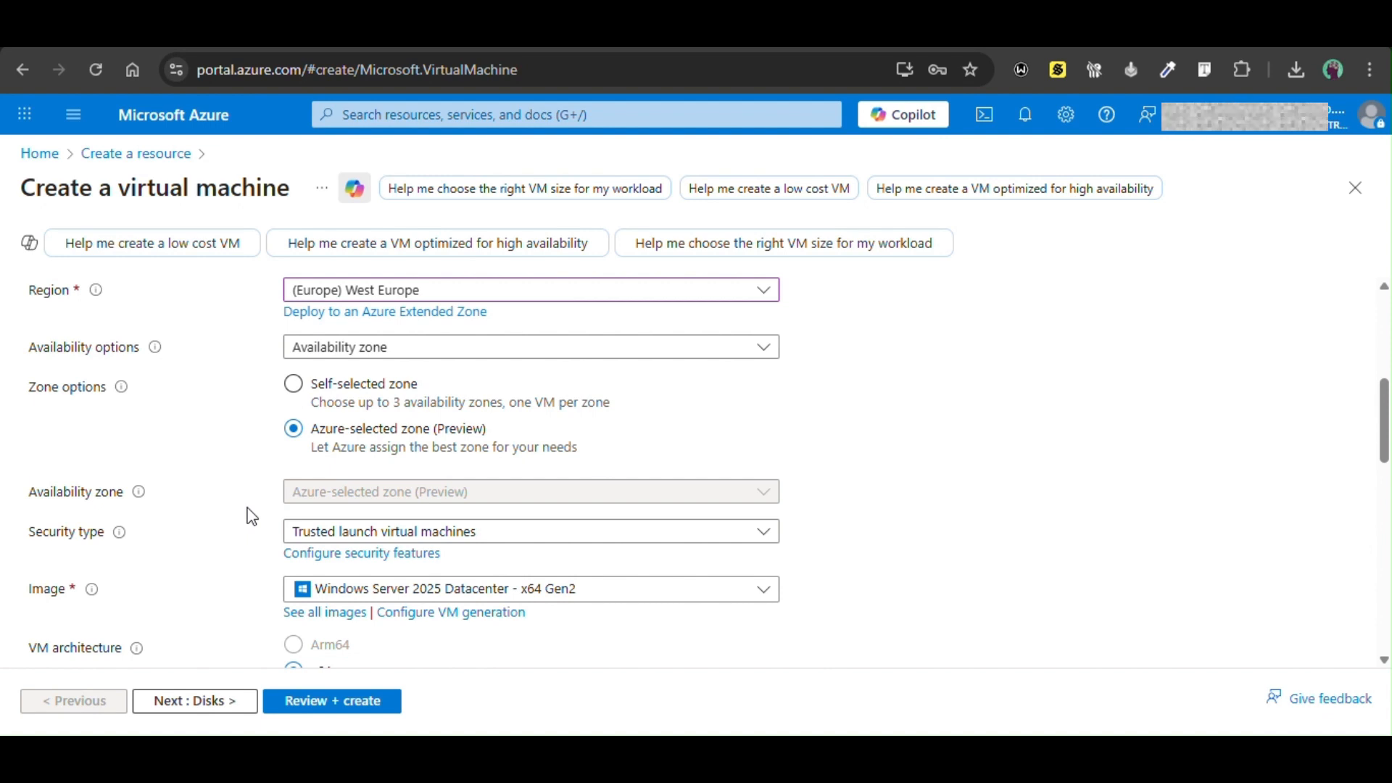
{"action": "scroll", "coordinate": [251, 516], "scroll_direction": "down", "scroll_amount": 2}
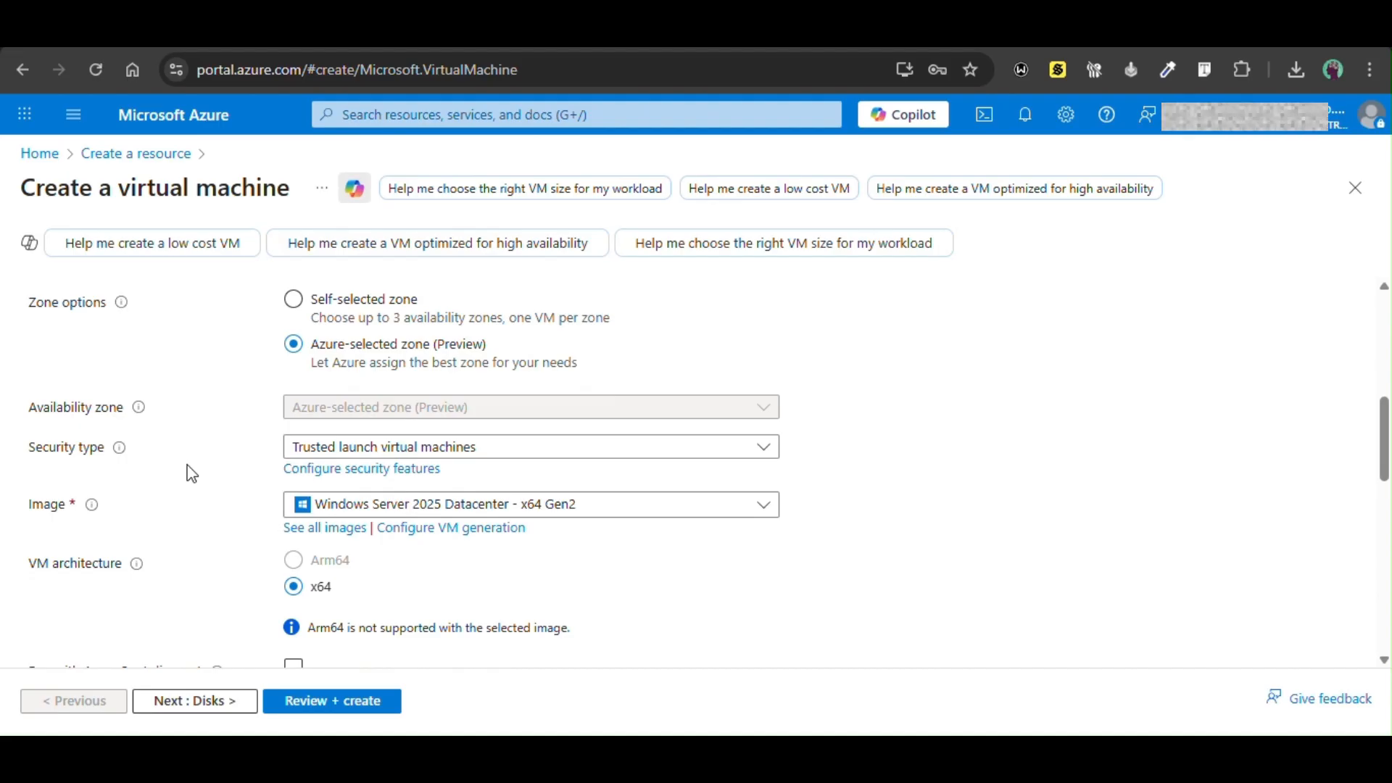
{"action": "left_click", "coordinate": [363, 455]}
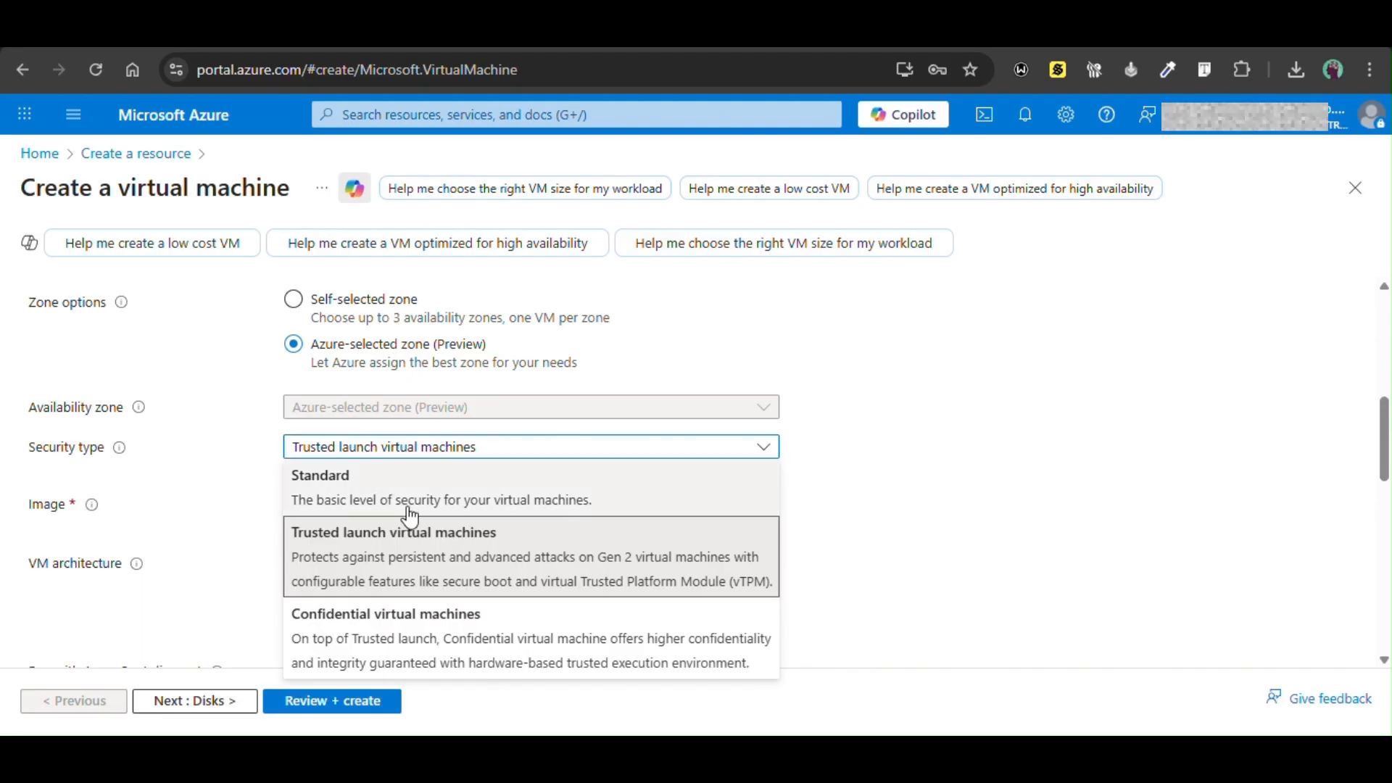
{"action": "left_click", "coordinate": [395, 642]}
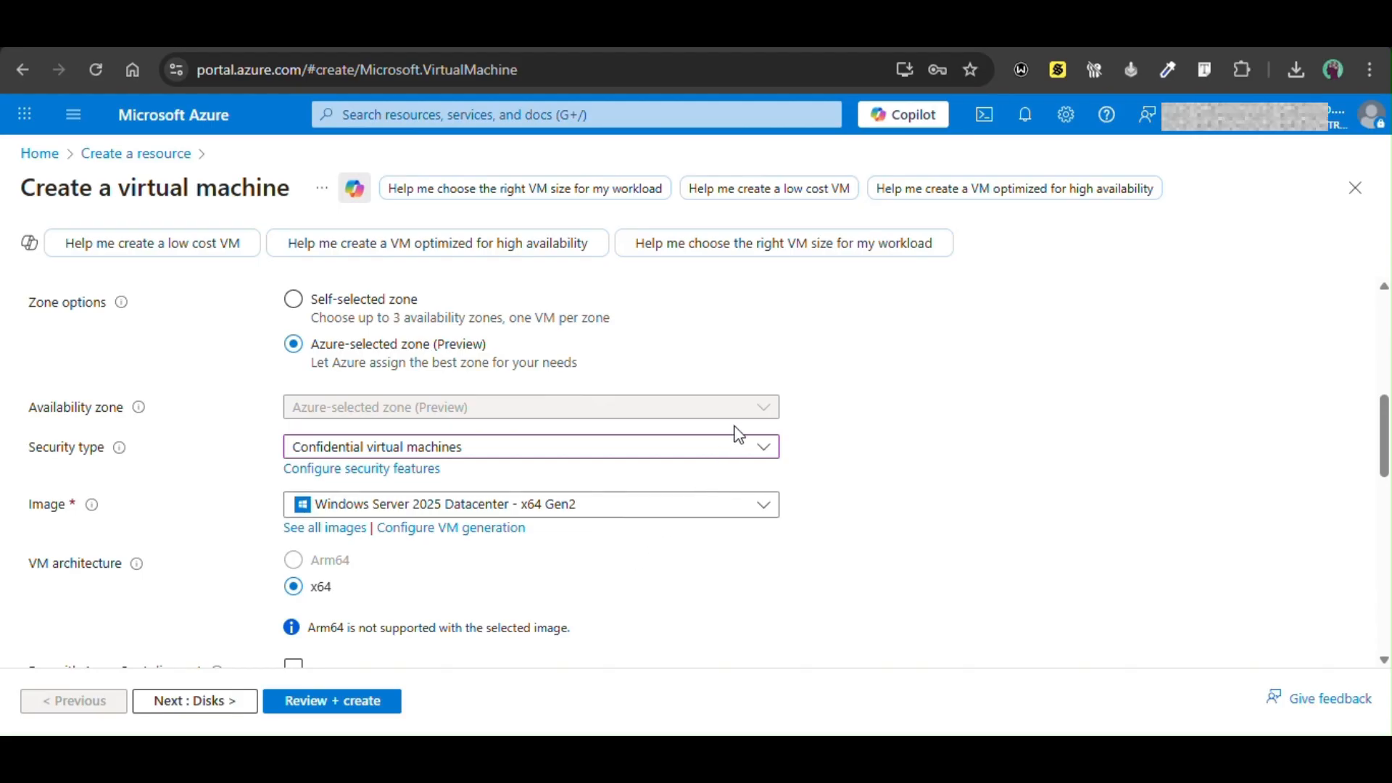
{"action": "left_click", "coordinate": [752, 451]}
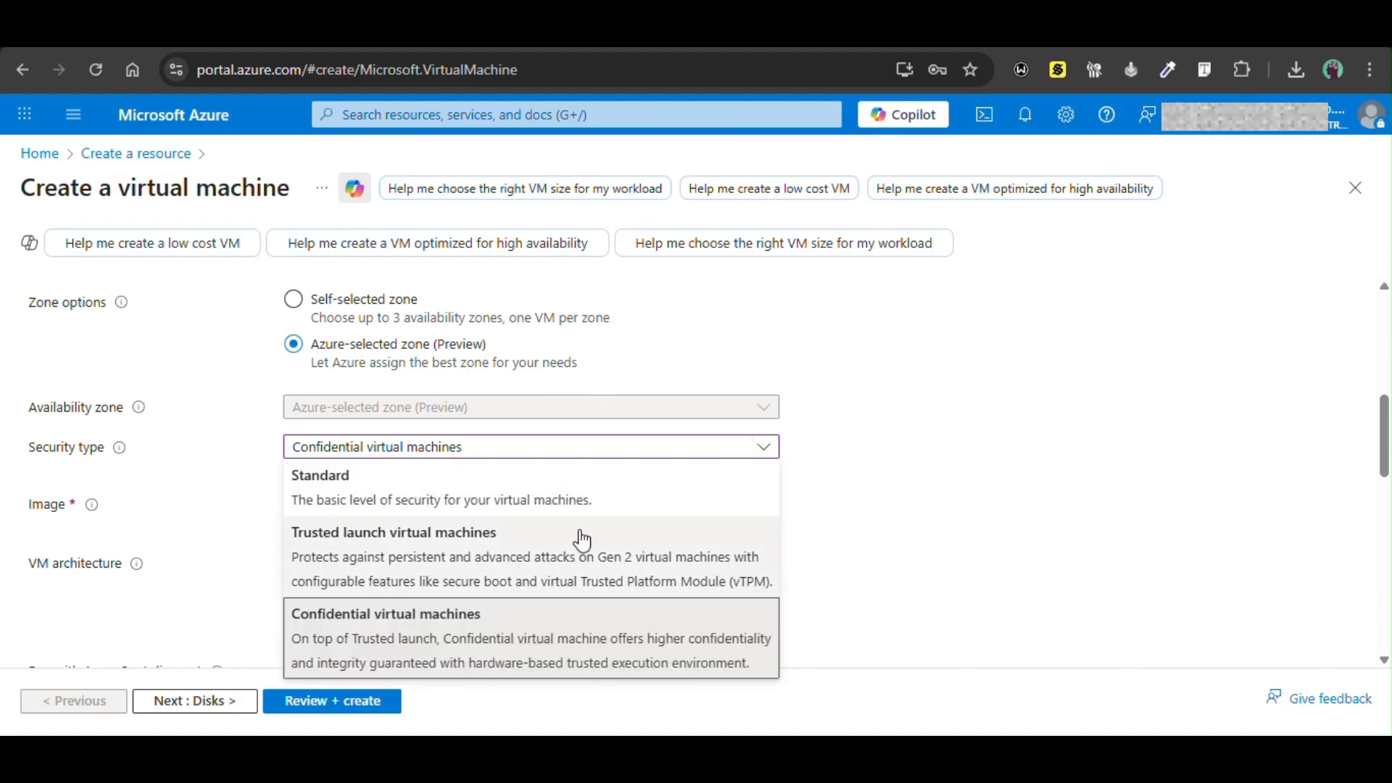
{"action": "left_click", "coordinate": [482, 554]}
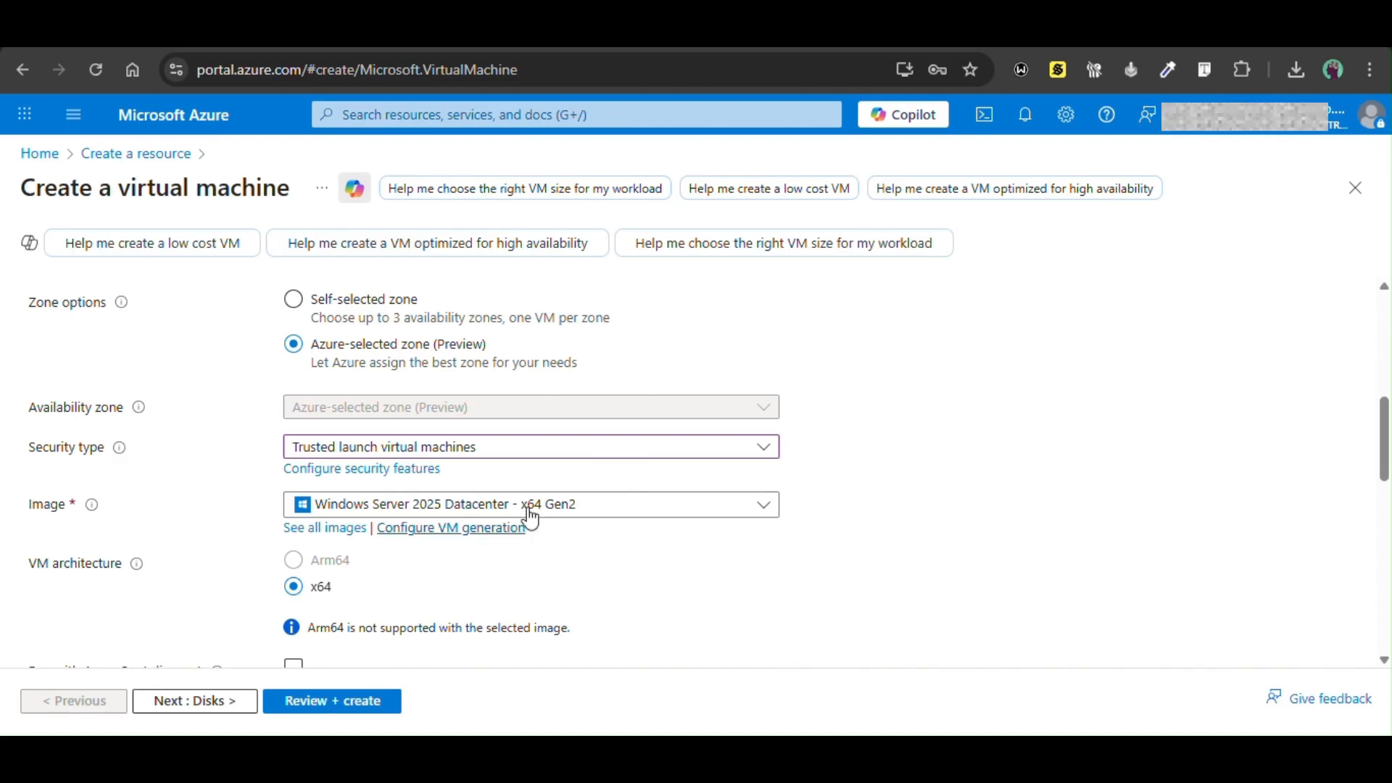
{"action": "left_click", "coordinate": [666, 453]}
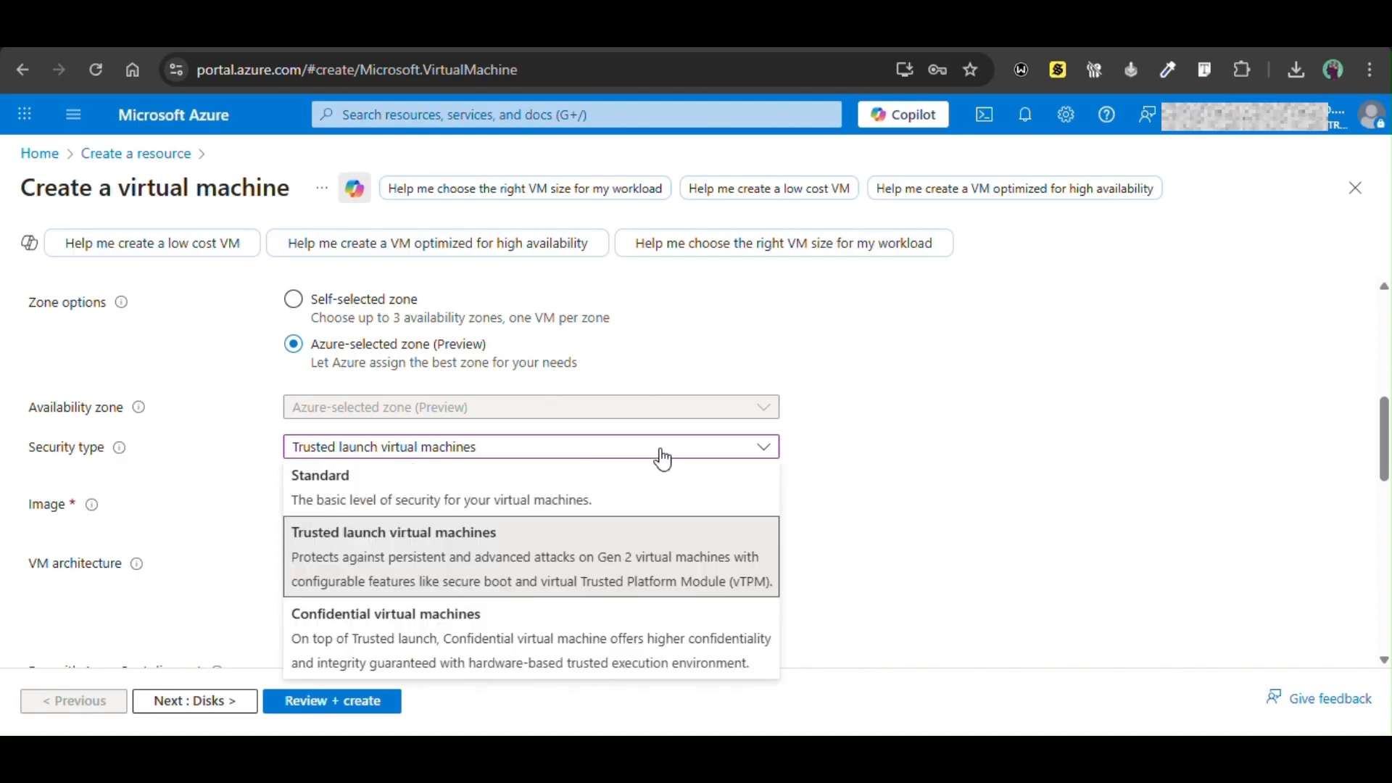
{"action": "left_click", "coordinate": [505, 502]}
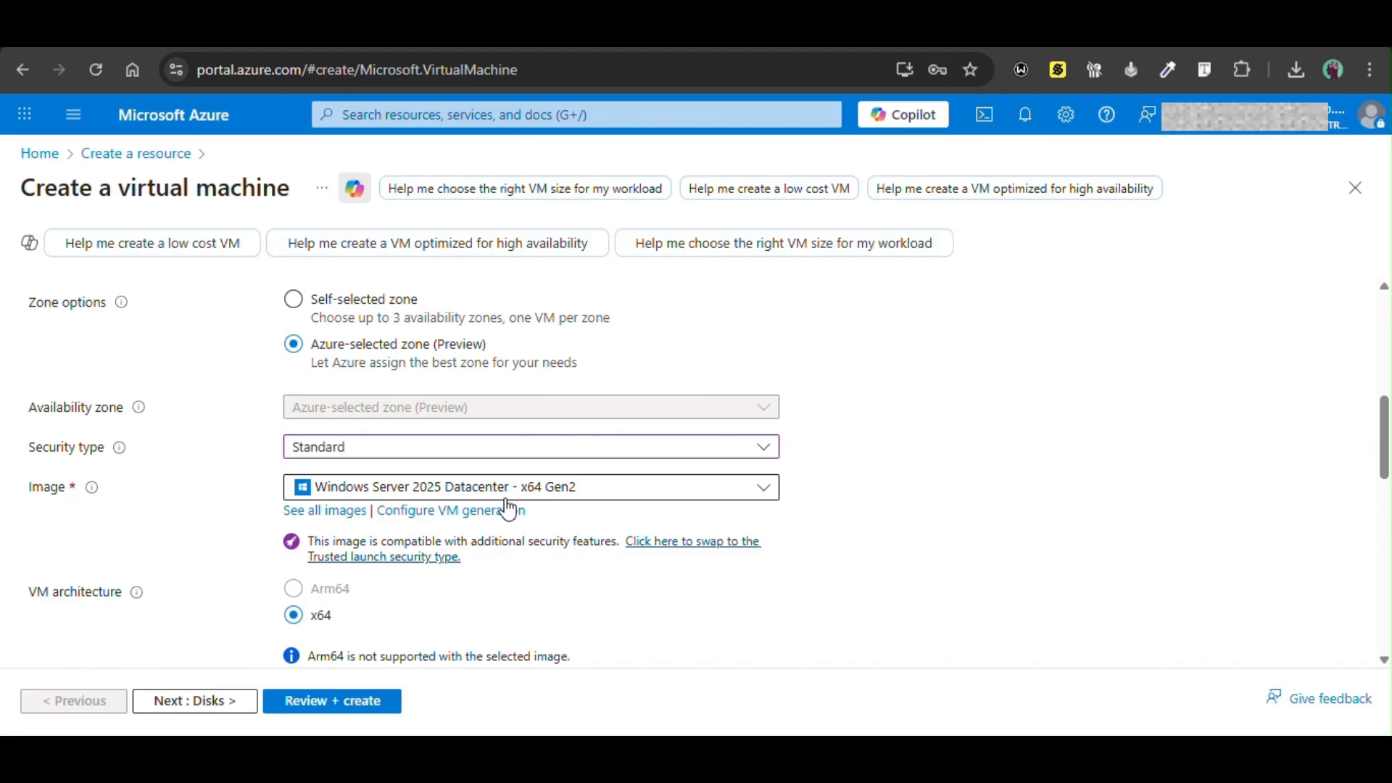
{"action": "left_click", "coordinate": [737, 459]}
{"action": "left_click", "coordinate": [532, 578]}
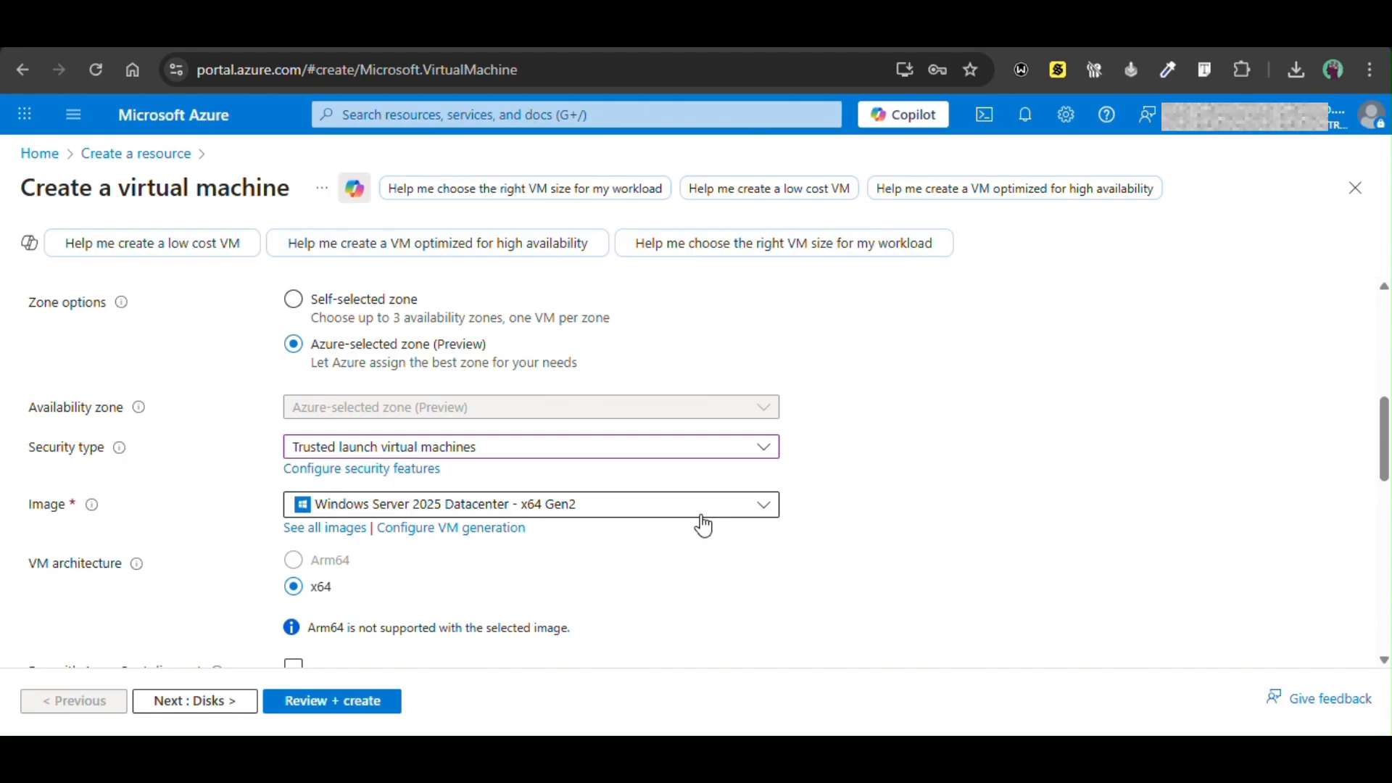
Step: Look through the available operating system images and set the image to Ubuntu Server 24.04 LTS - x64 Gen2
{"action": "left_click", "coordinate": [770, 507]}
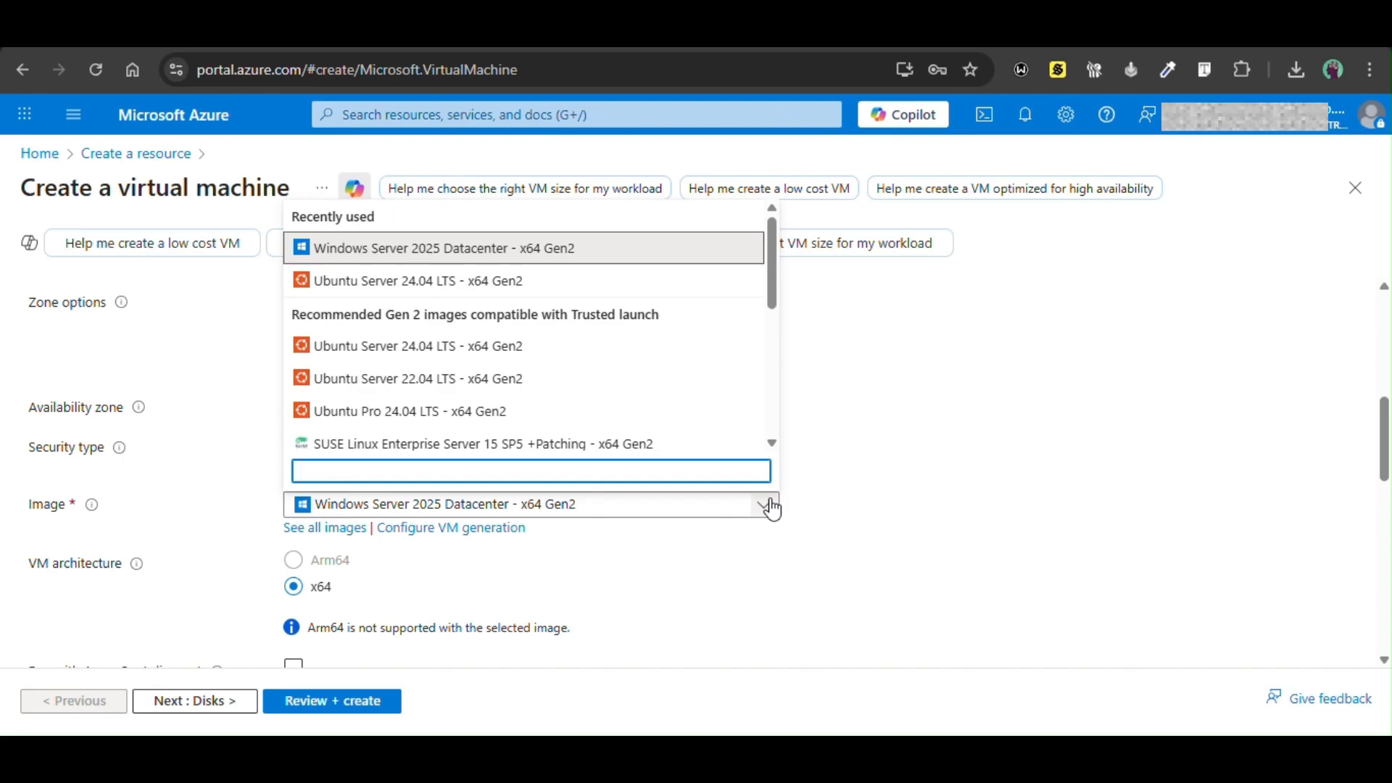
{"action": "scroll", "coordinate": [553, 352], "scroll_direction": "down", "scroll_amount": 1}
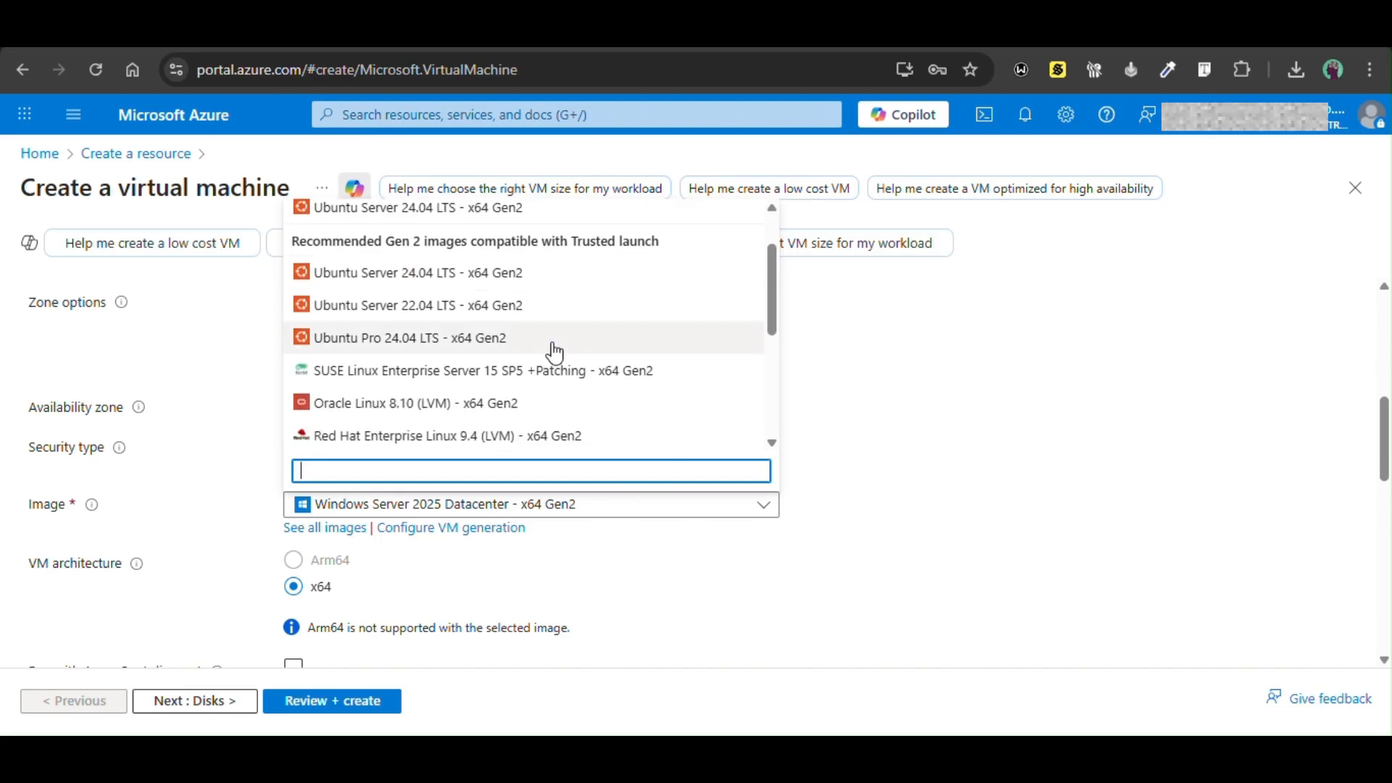
{"action": "scroll", "coordinate": [554, 353], "scroll_direction": "down", "scroll_amount": 3}
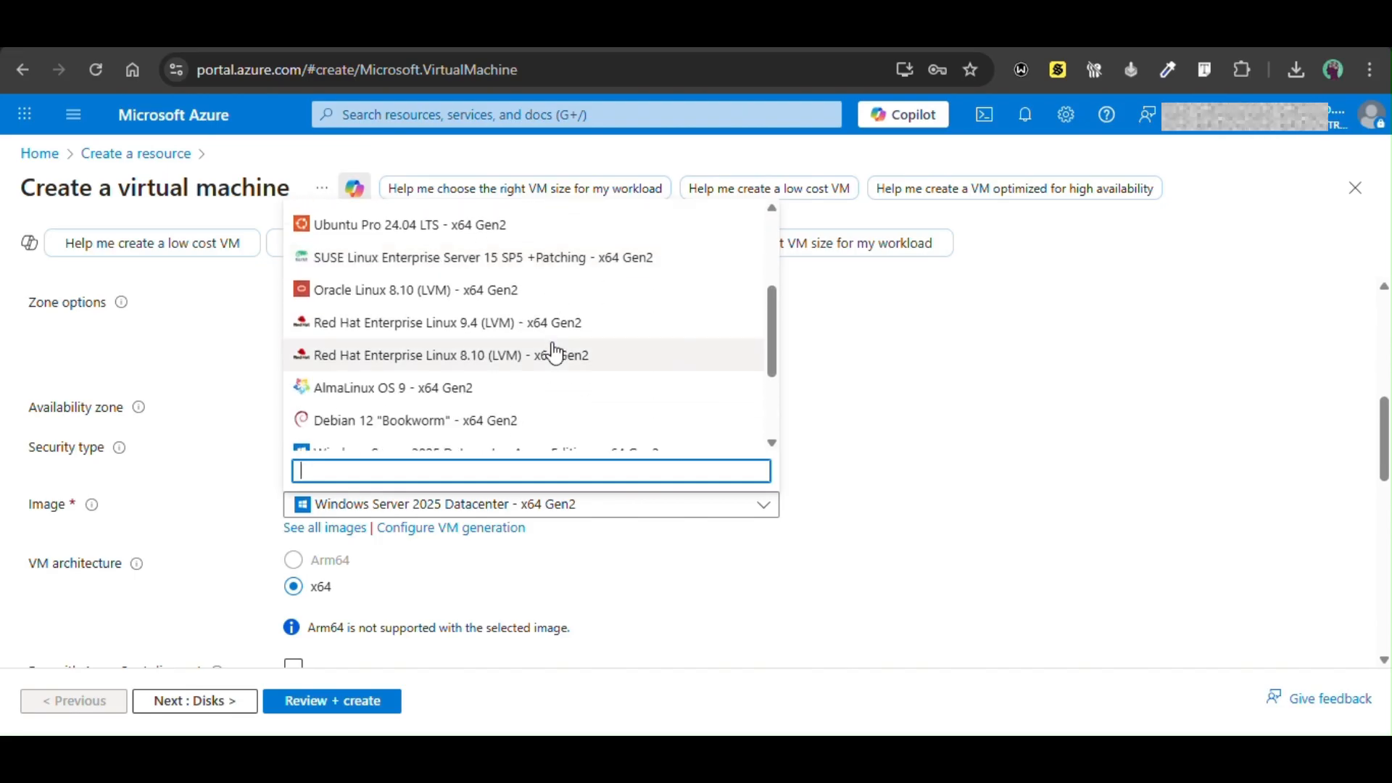
{"action": "scroll", "coordinate": [554, 353], "scroll_direction": "down", "scroll_amount": 2}
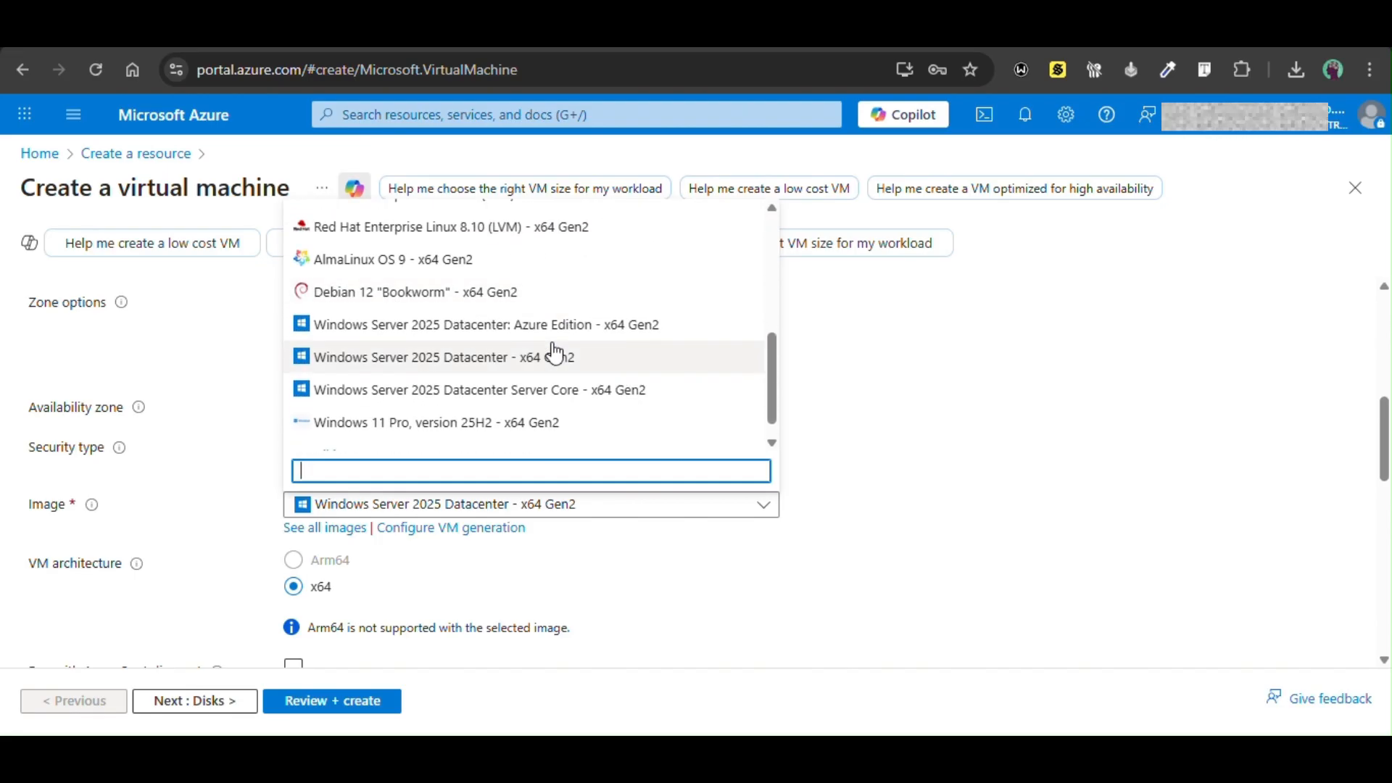
{"action": "scroll", "coordinate": [554, 353], "scroll_direction": "down", "scroll_amount": 1}
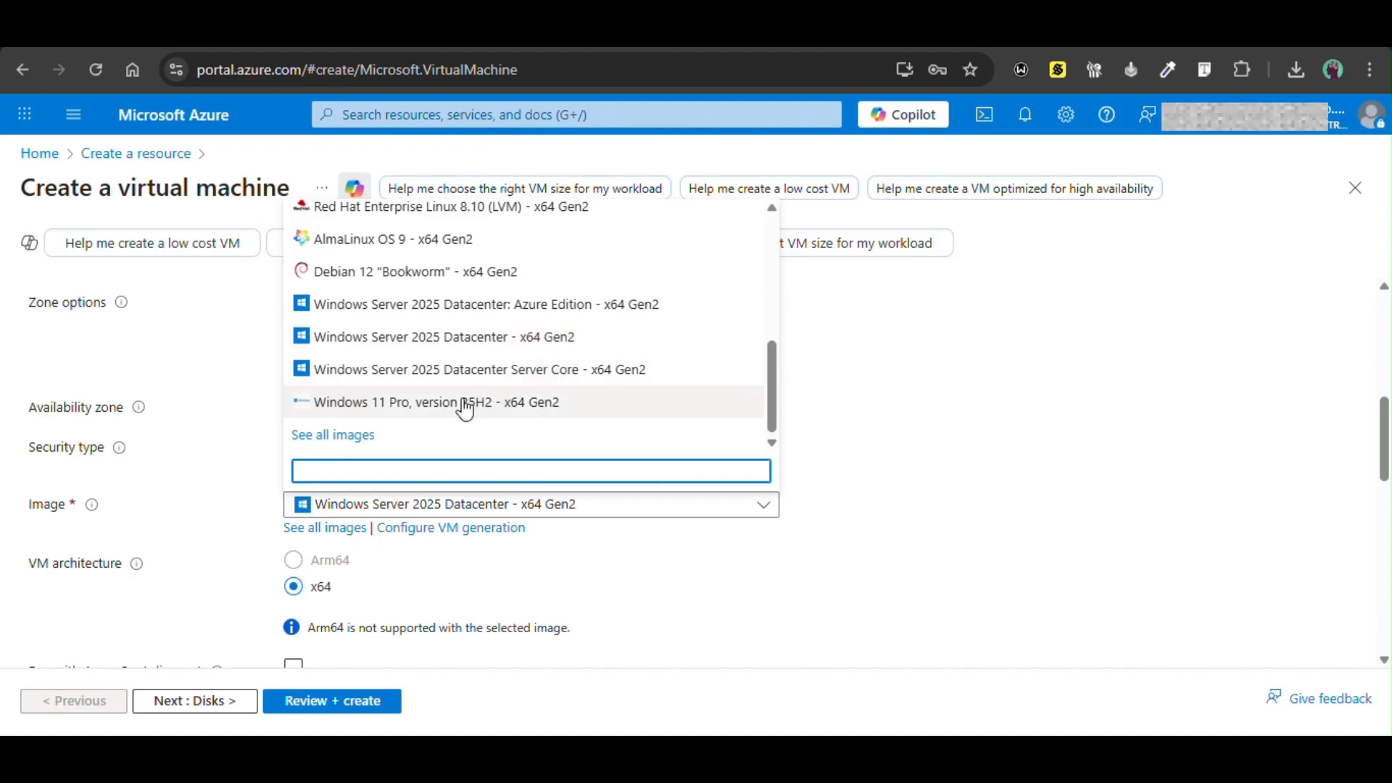
{"action": "scroll", "coordinate": [465, 409], "scroll_direction": "up", "scroll_amount": 1}
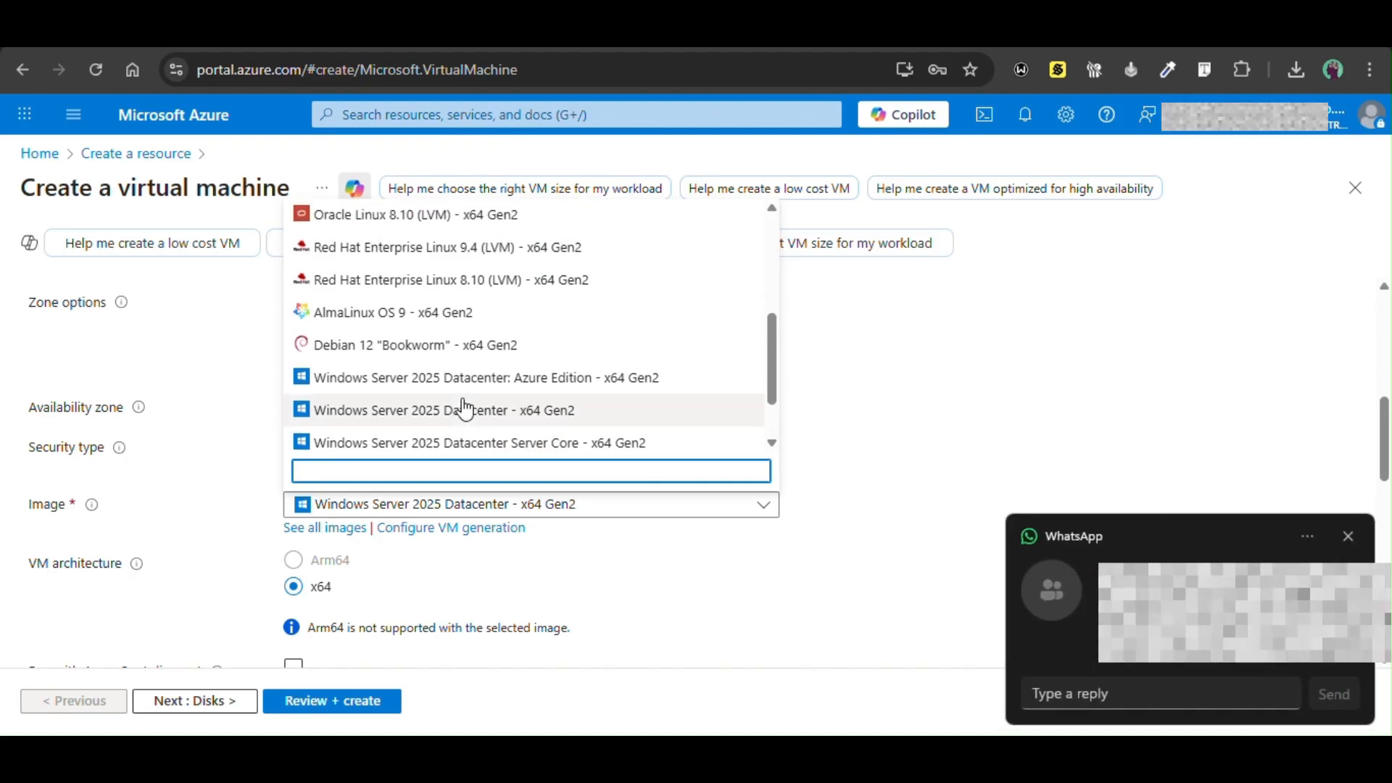
{"action": "scroll", "coordinate": [465, 409], "scroll_direction": "up", "scroll_amount": 1}
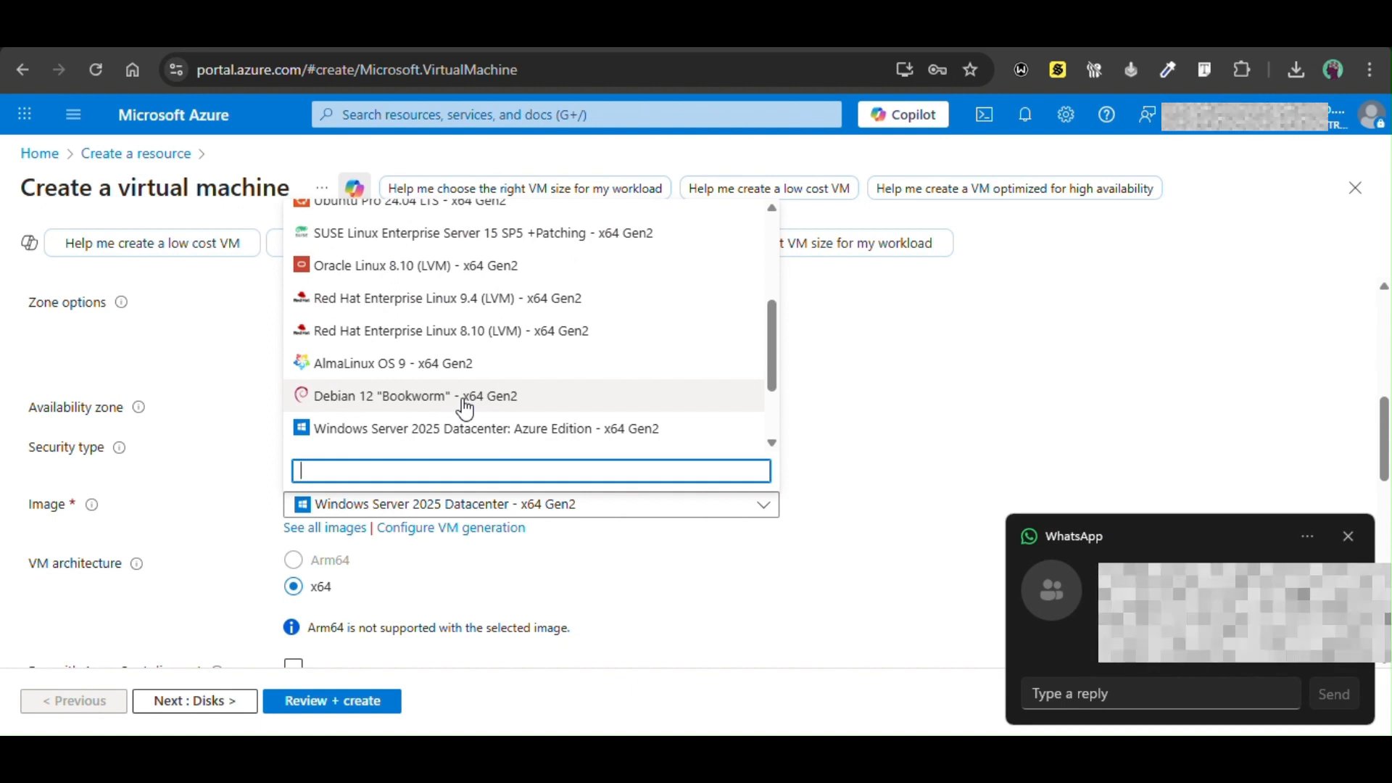
{"action": "scroll", "coordinate": [465, 409], "scroll_direction": "down", "scroll_amount": 2}
{"action": "scroll", "coordinate": [465, 408], "scroll_direction": "down", "scroll_amount": 1}
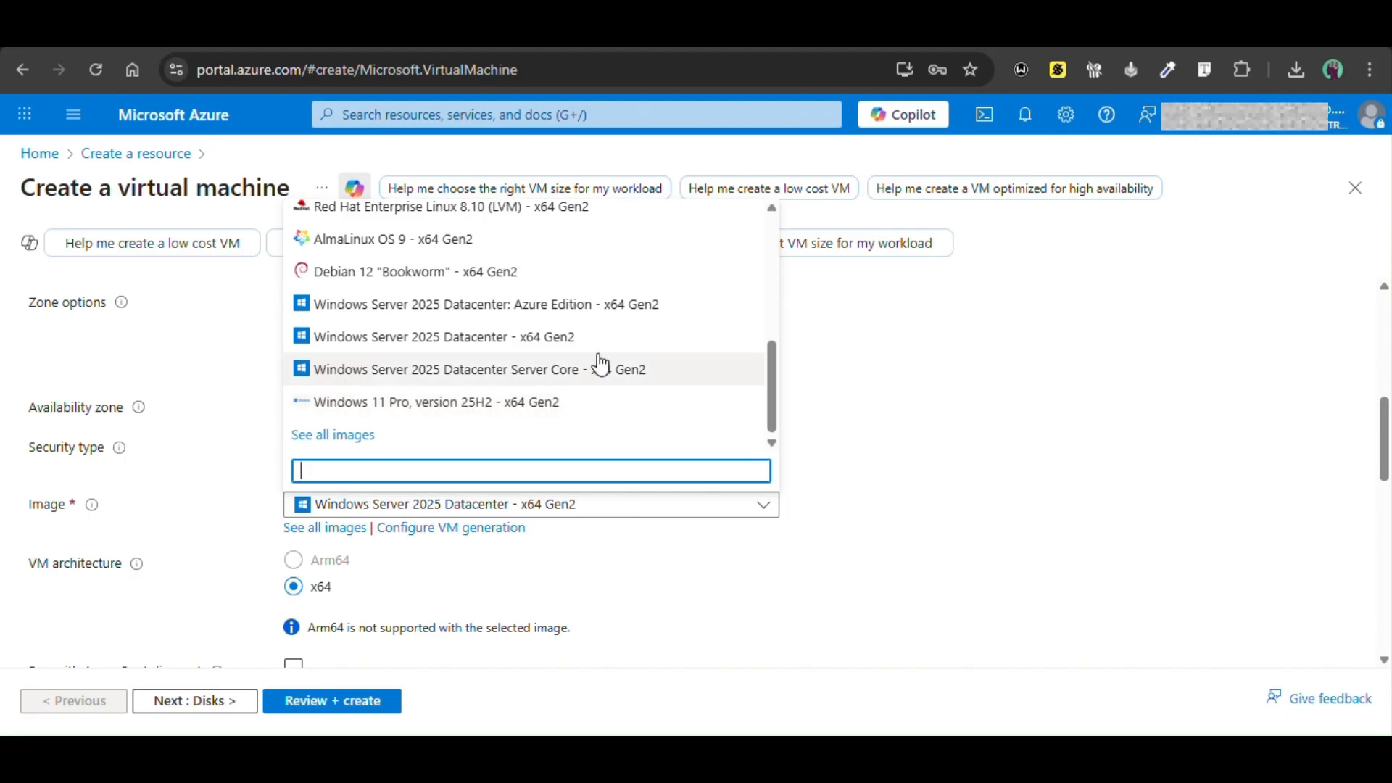
{"action": "scroll", "coordinate": [598, 364], "scroll_direction": "up", "scroll_amount": 3}
{"action": "scroll", "coordinate": [600, 364], "scroll_direction": "up", "scroll_amount": 1}
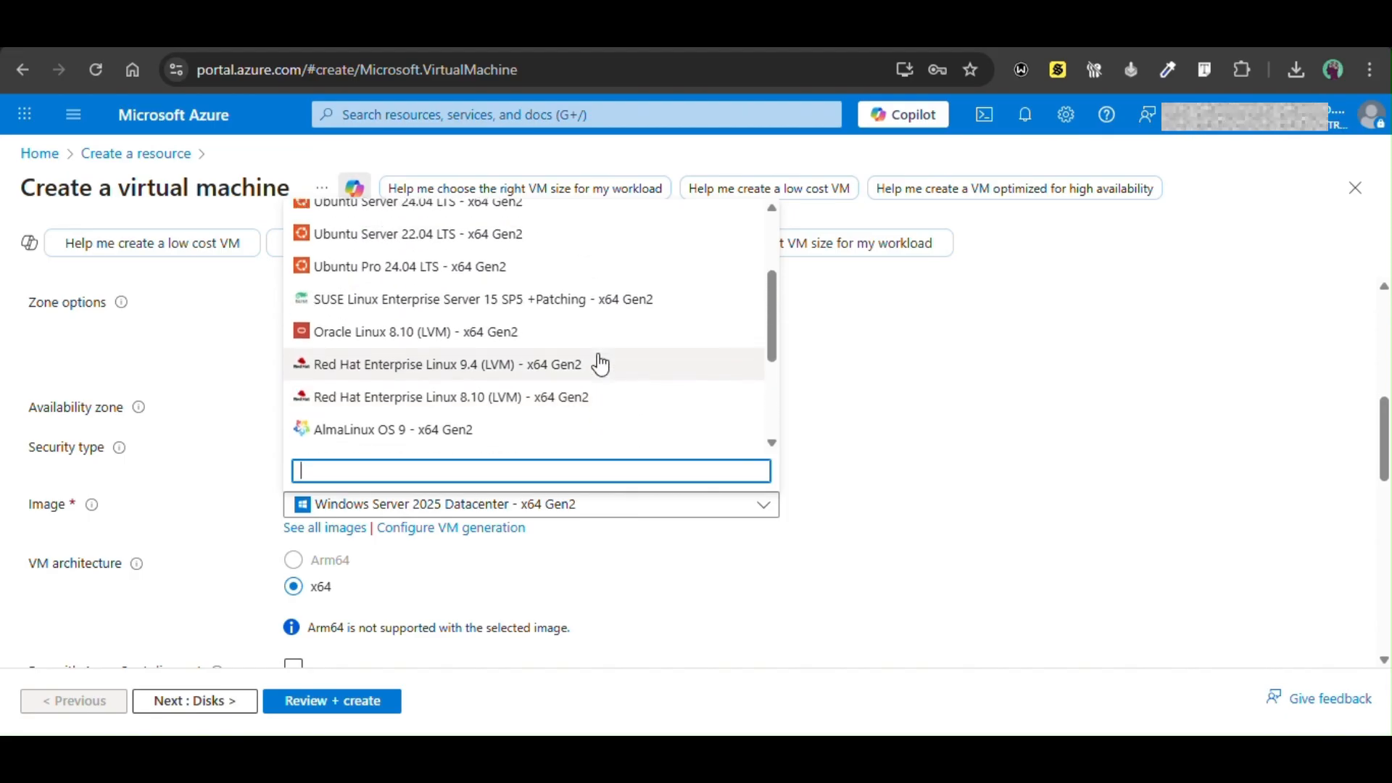
{"action": "scroll", "coordinate": [598, 365], "scroll_direction": "up", "scroll_amount": 3}
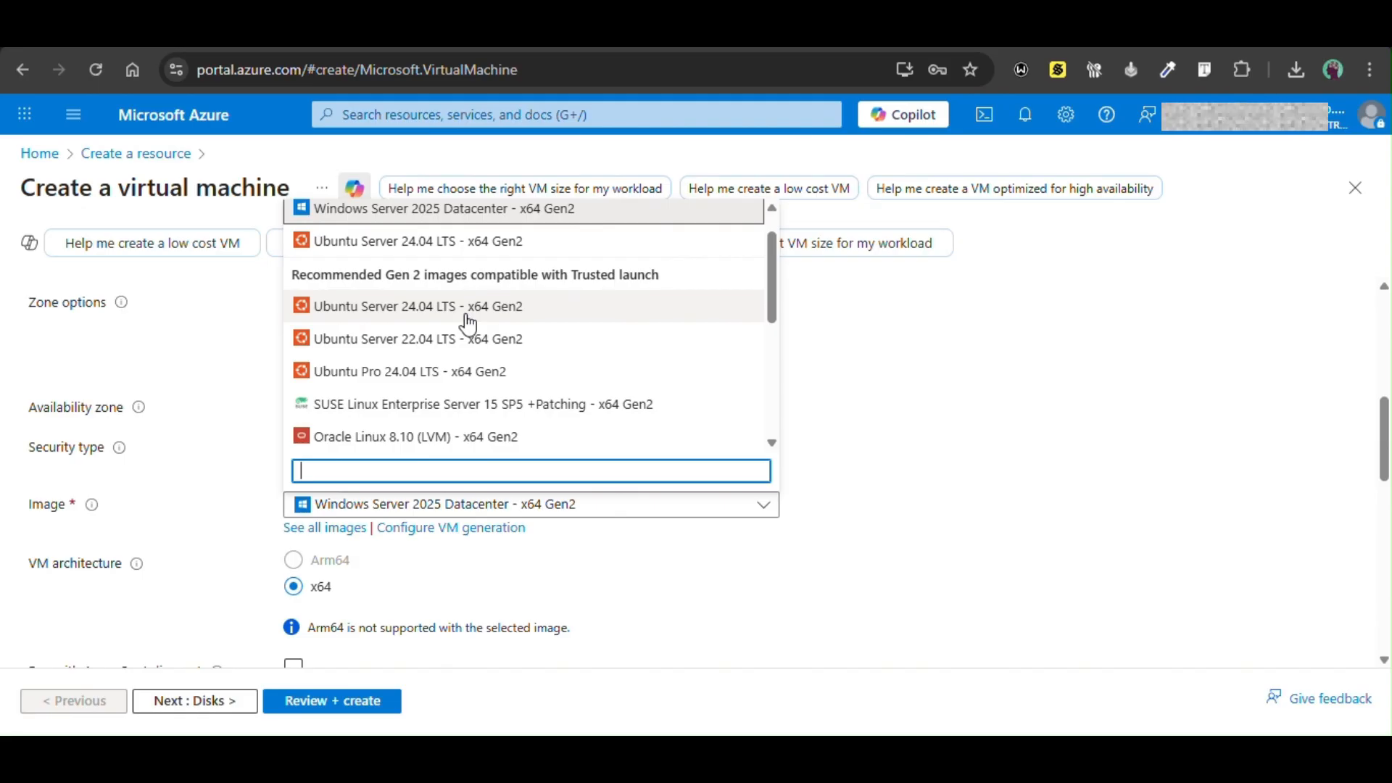
{"action": "left_click", "coordinate": [468, 322]}
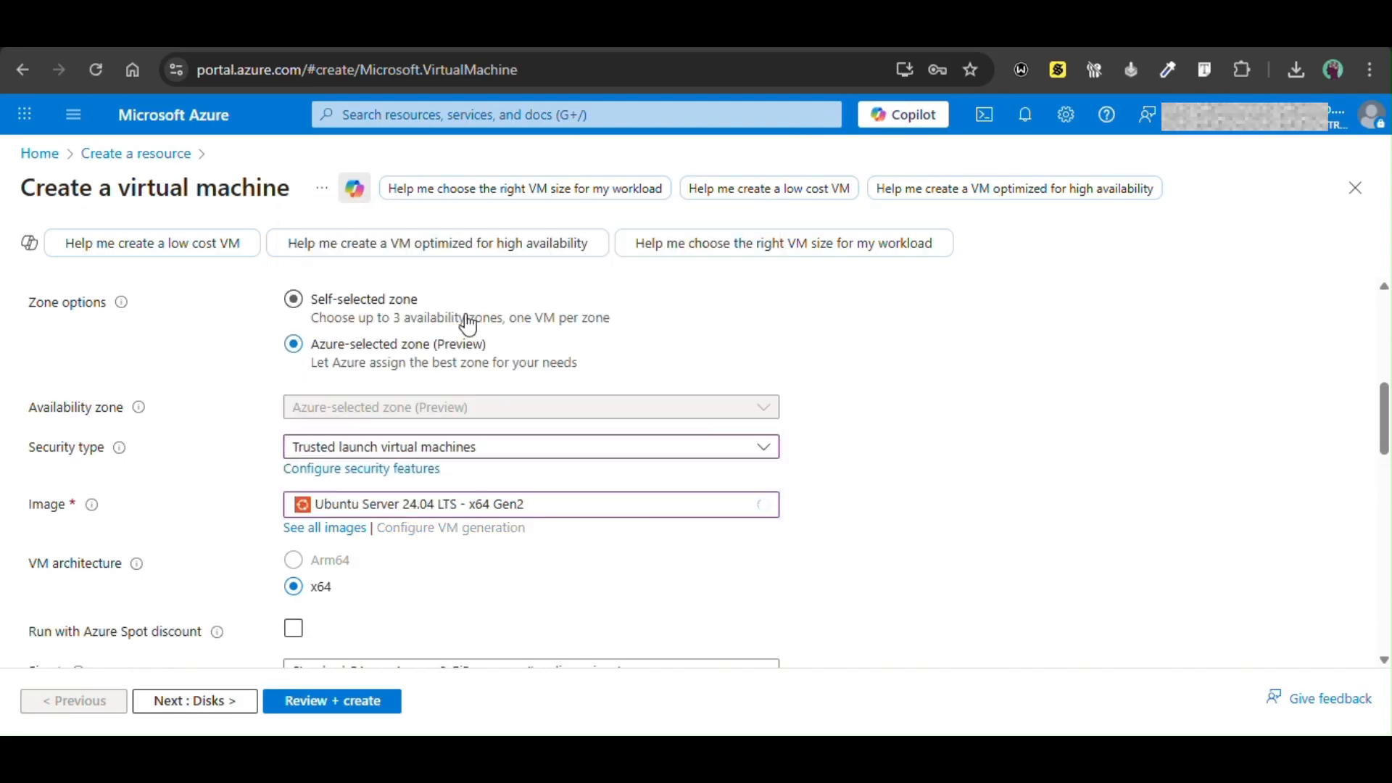
Step: Try the Arm64 option for the VM architecture and switch it back to x64
{"action": "scroll", "coordinate": [686, 515], "scroll_direction": "down", "scroll_amount": 2}
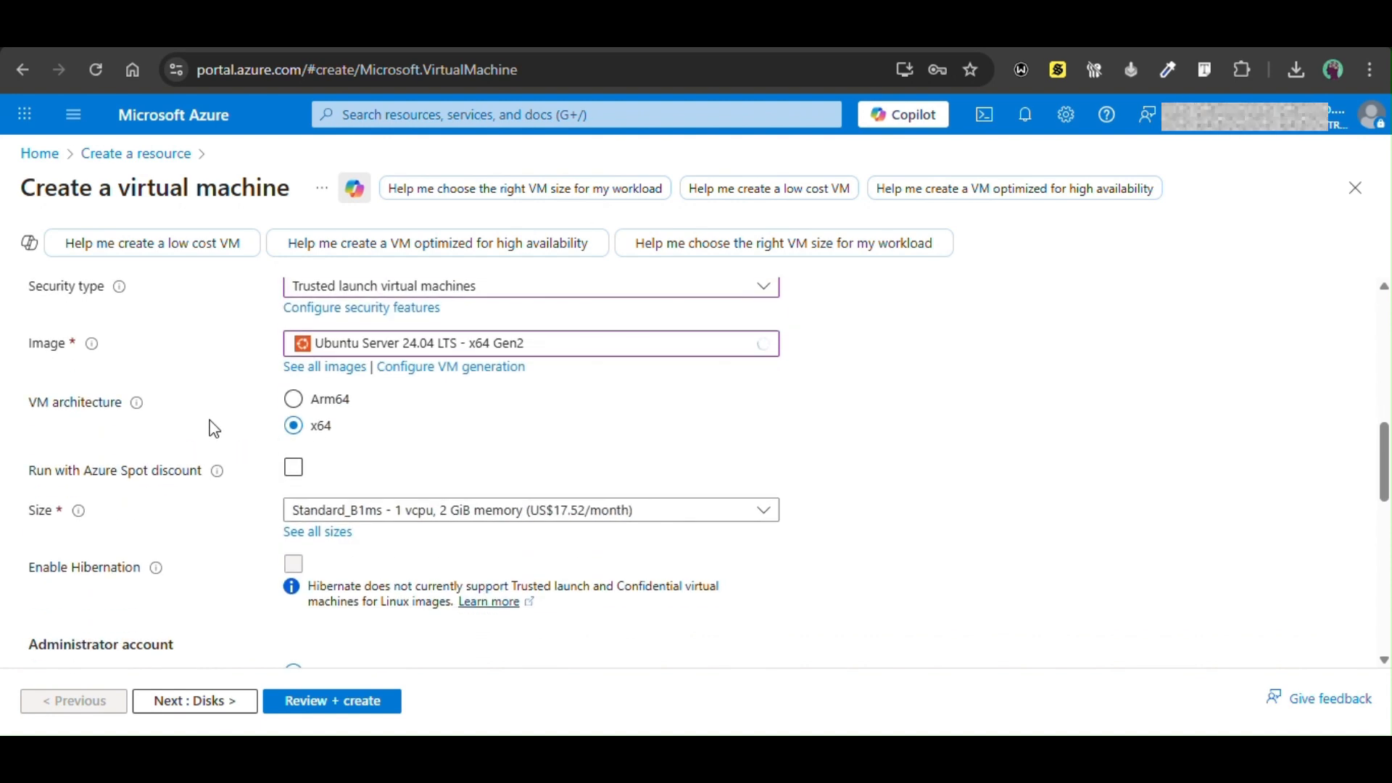
{"action": "scroll", "coordinate": [215, 429], "scroll_direction": "down", "scroll_amount": 1}
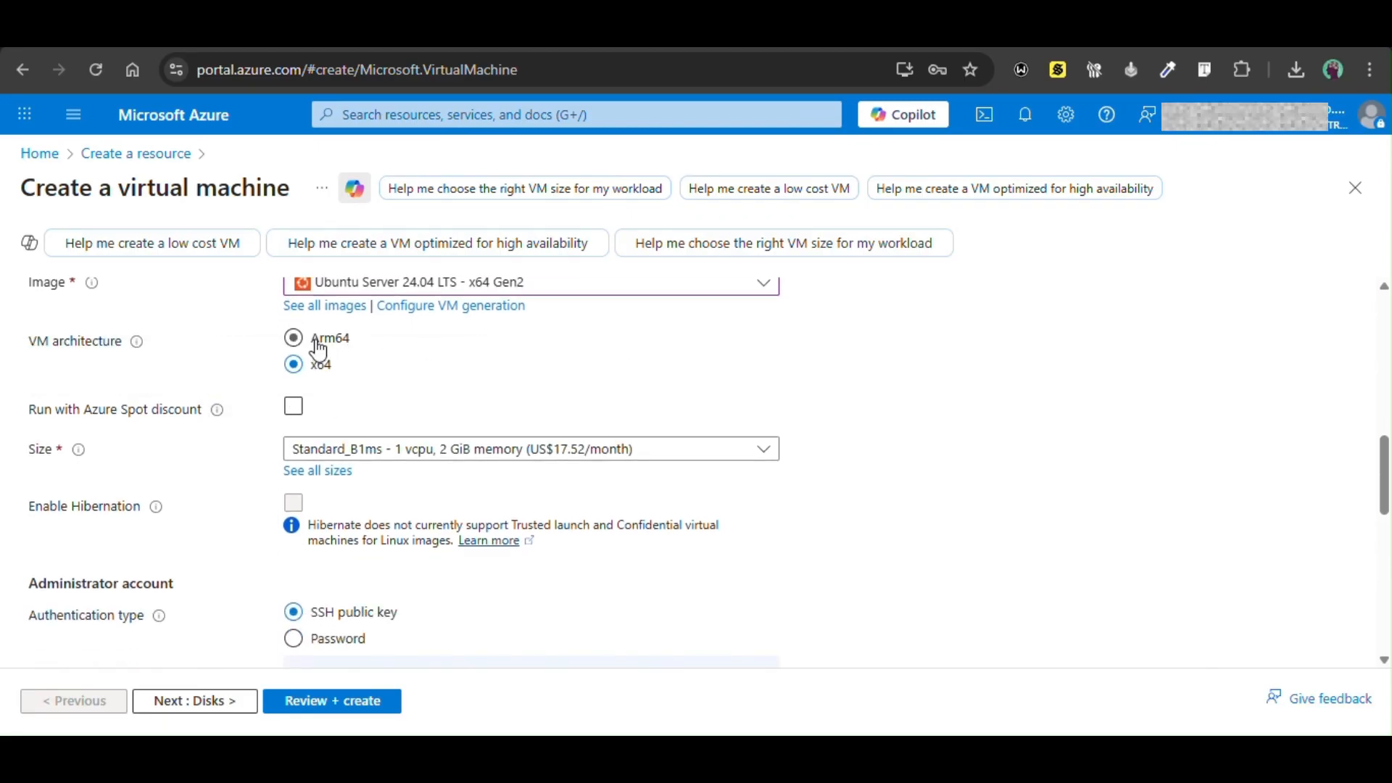
{"action": "left_click", "coordinate": [318, 351]}
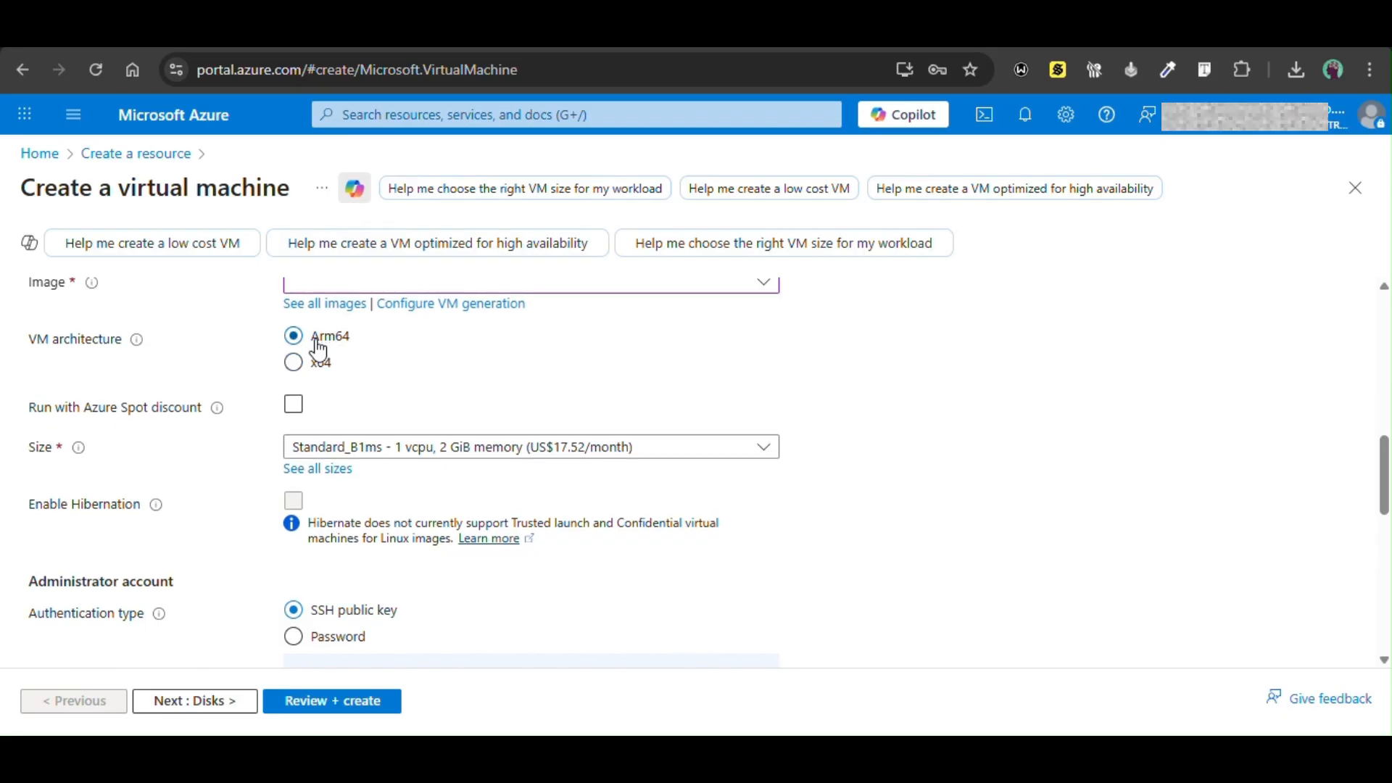
{"action": "left_click", "coordinate": [308, 372]}
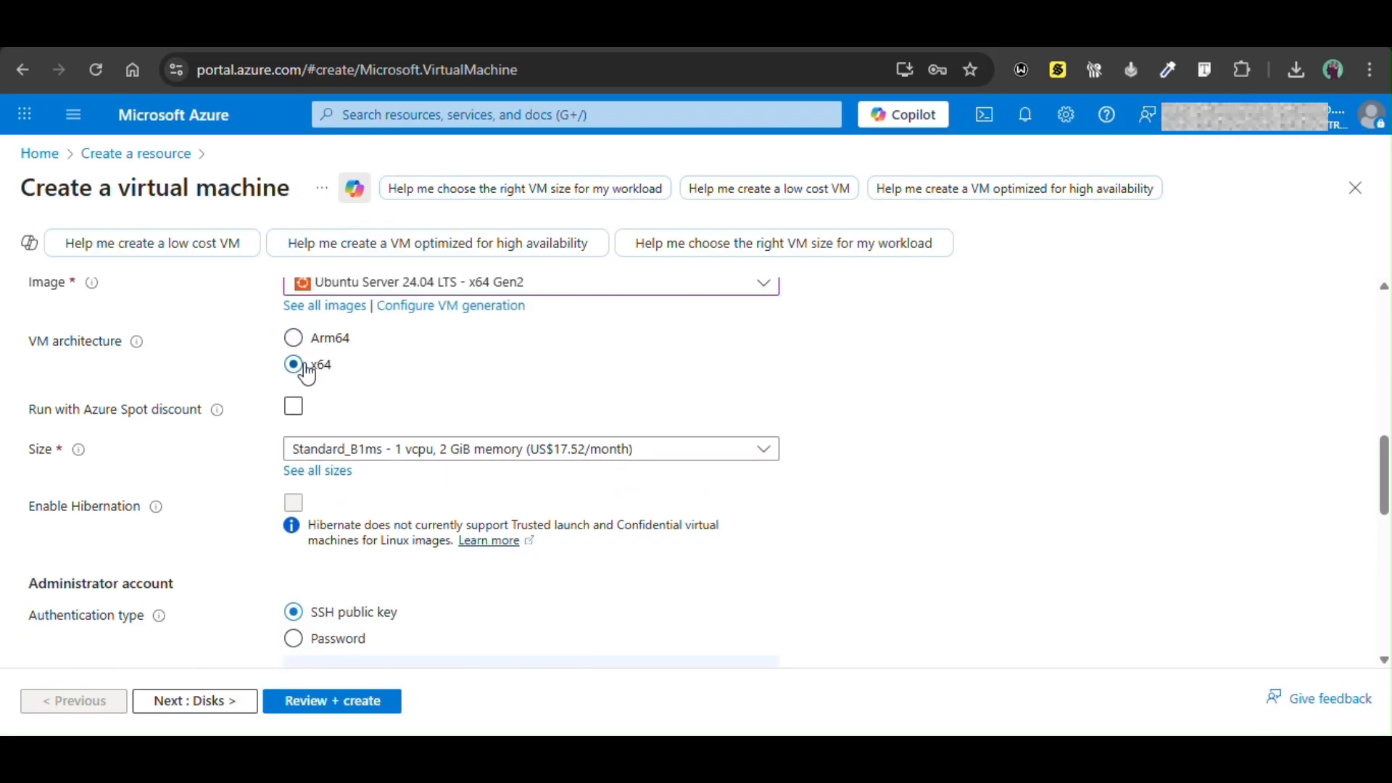
{"action": "left_click", "coordinate": [315, 356]}
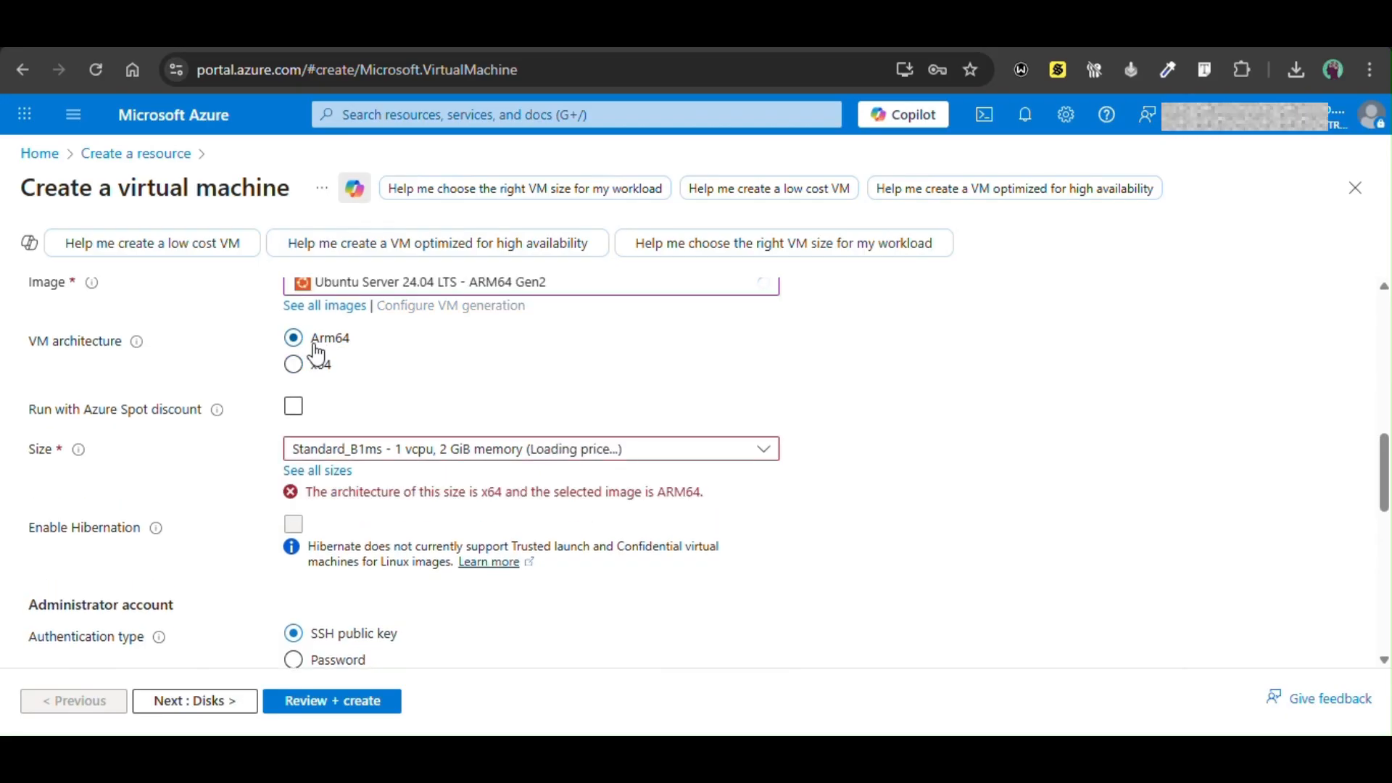
{"action": "left_click", "coordinate": [296, 366]}
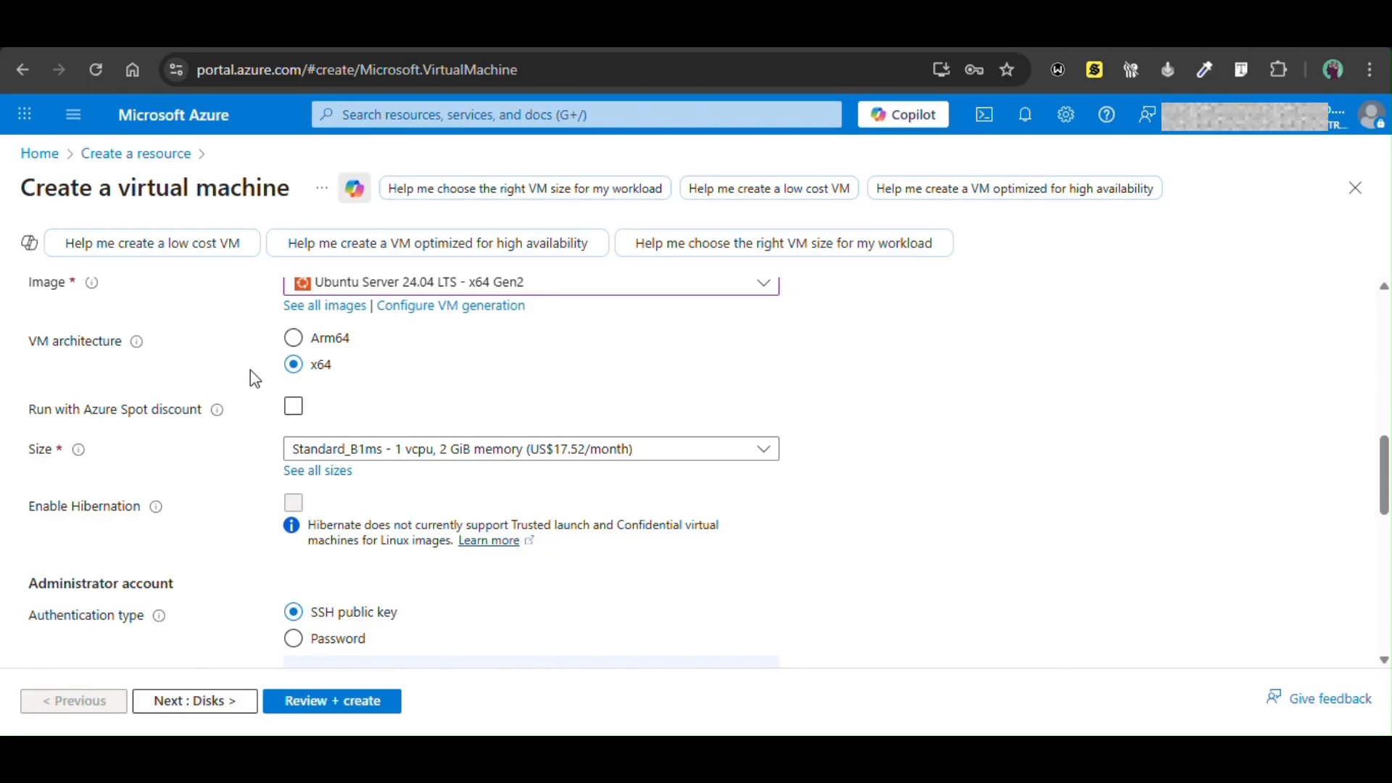
Step: Open the full list of VM sizes and examine the available series, especially the vCPU and RAM of the B-Series sizes
{"action": "mouse_move", "coordinate": [226, 415]}
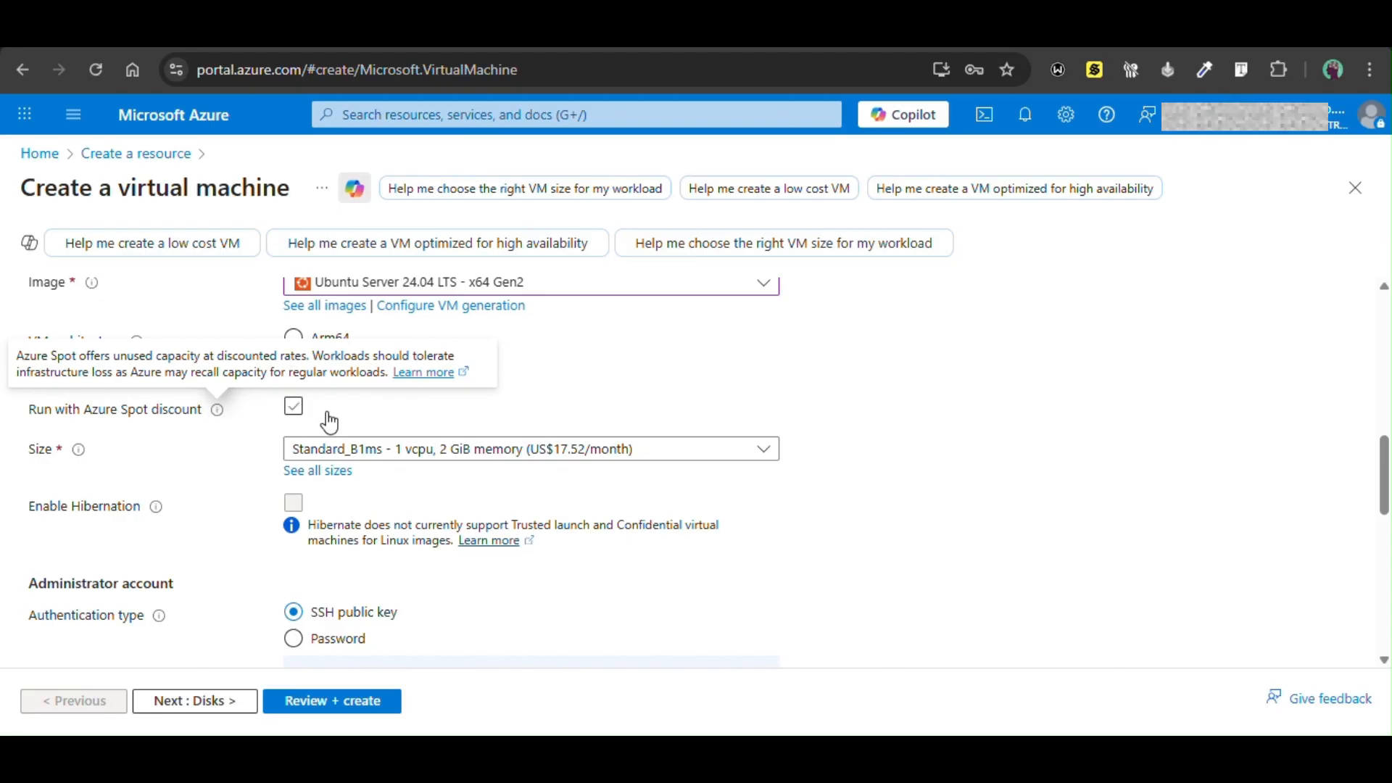
{"action": "scroll", "coordinate": [226, 484], "scroll_direction": "down", "scroll_amount": 1}
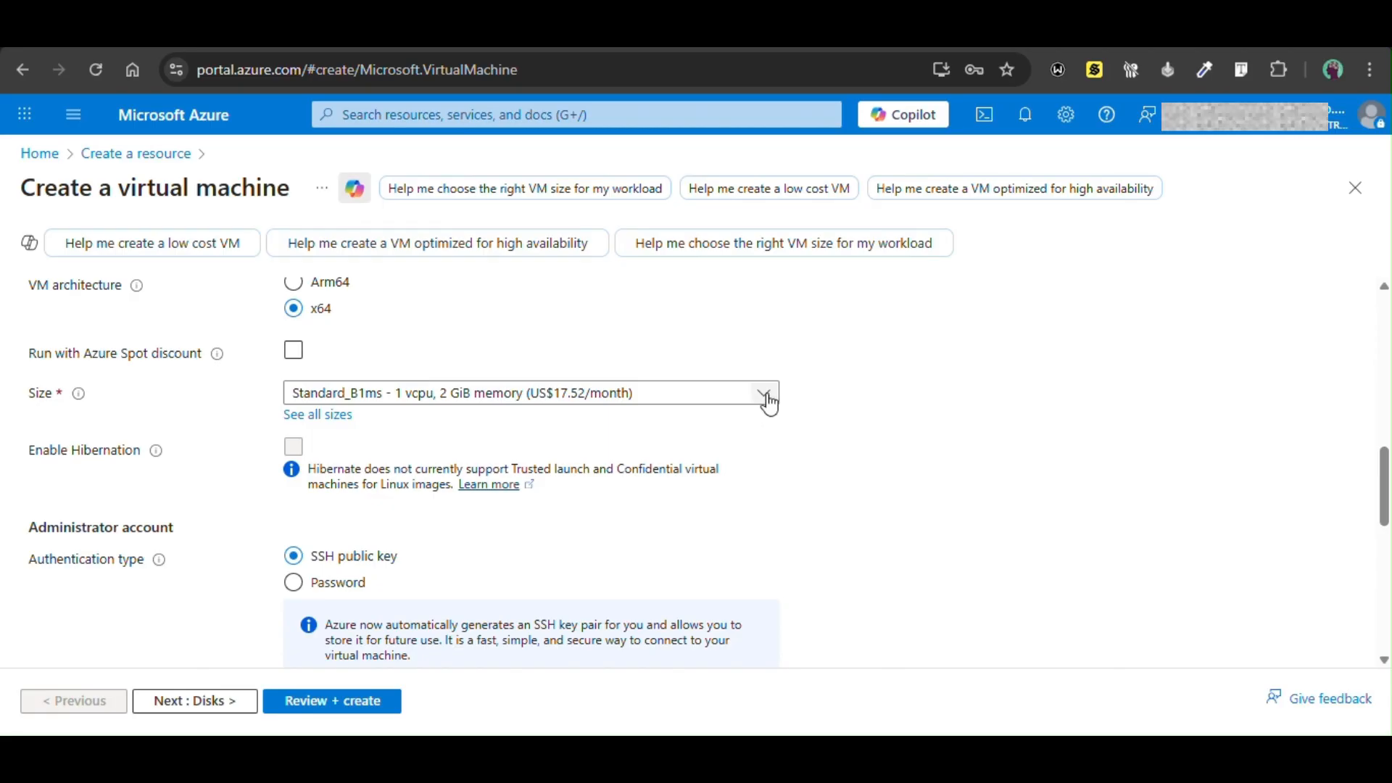
{"action": "left_click", "coordinate": [308, 432]}
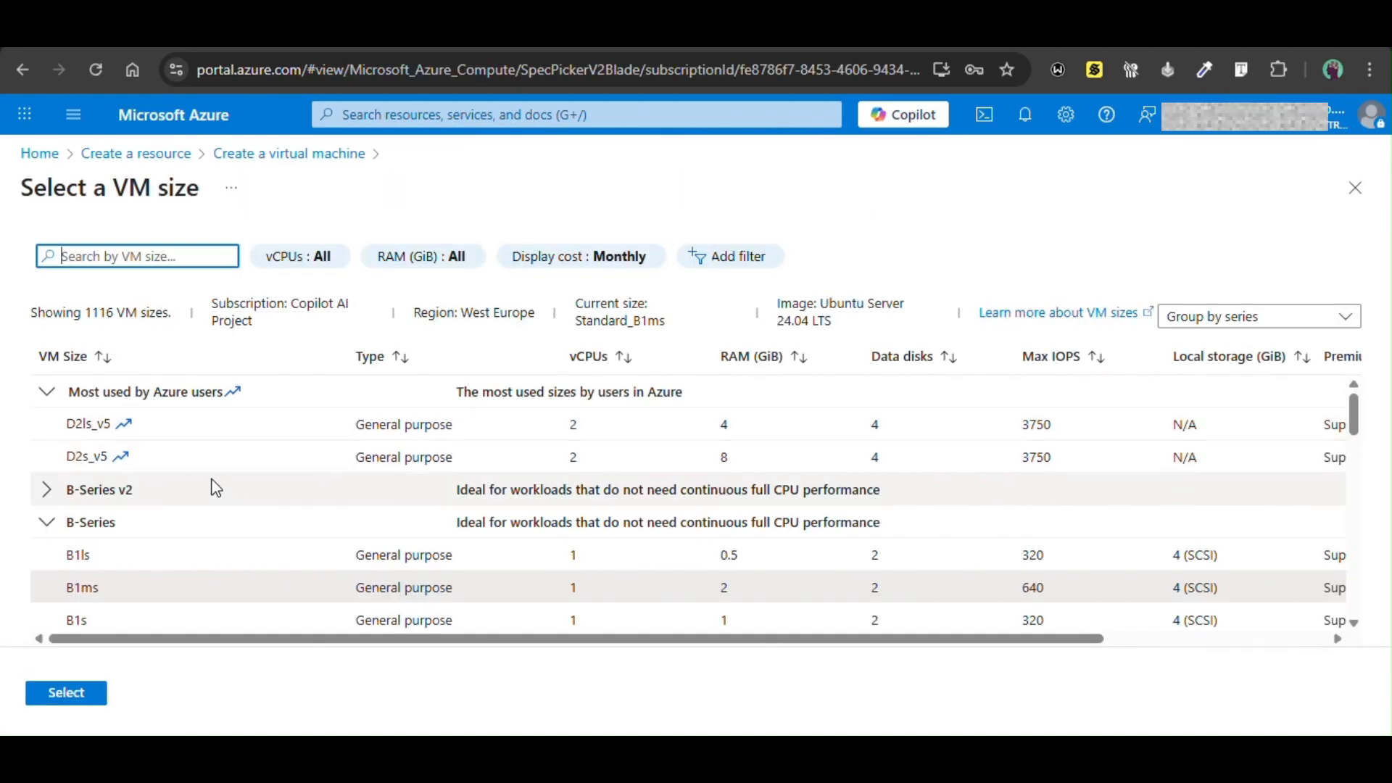
{"action": "scroll", "coordinate": [216, 488], "scroll_direction": "down", "scroll_amount": 3}
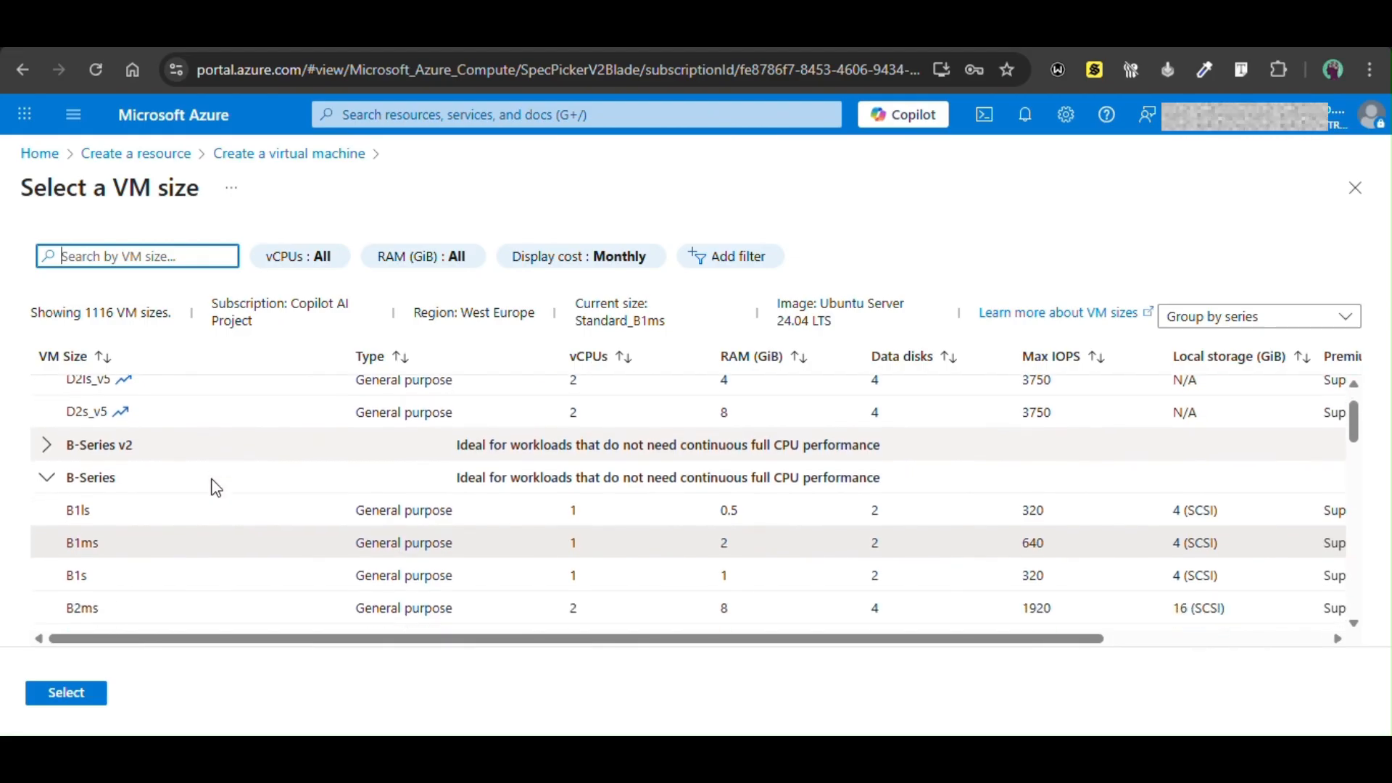
{"action": "scroll", "coordinate": [216, 488], "scroll_direction": "down", "scroll_amount": 10}
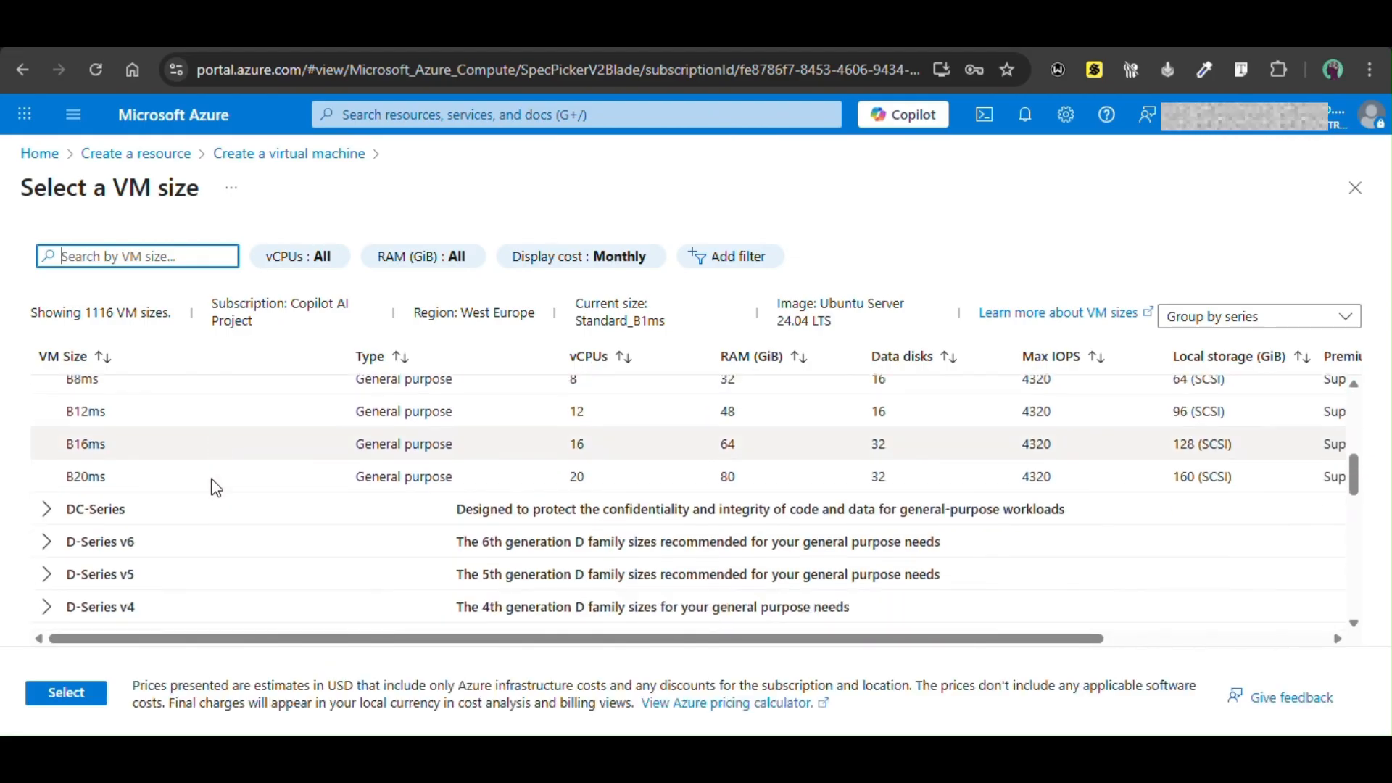
{"action": "scroll", "coordinate": [216, 488], "scroll_direction": "down", "scroll_amount": 3}
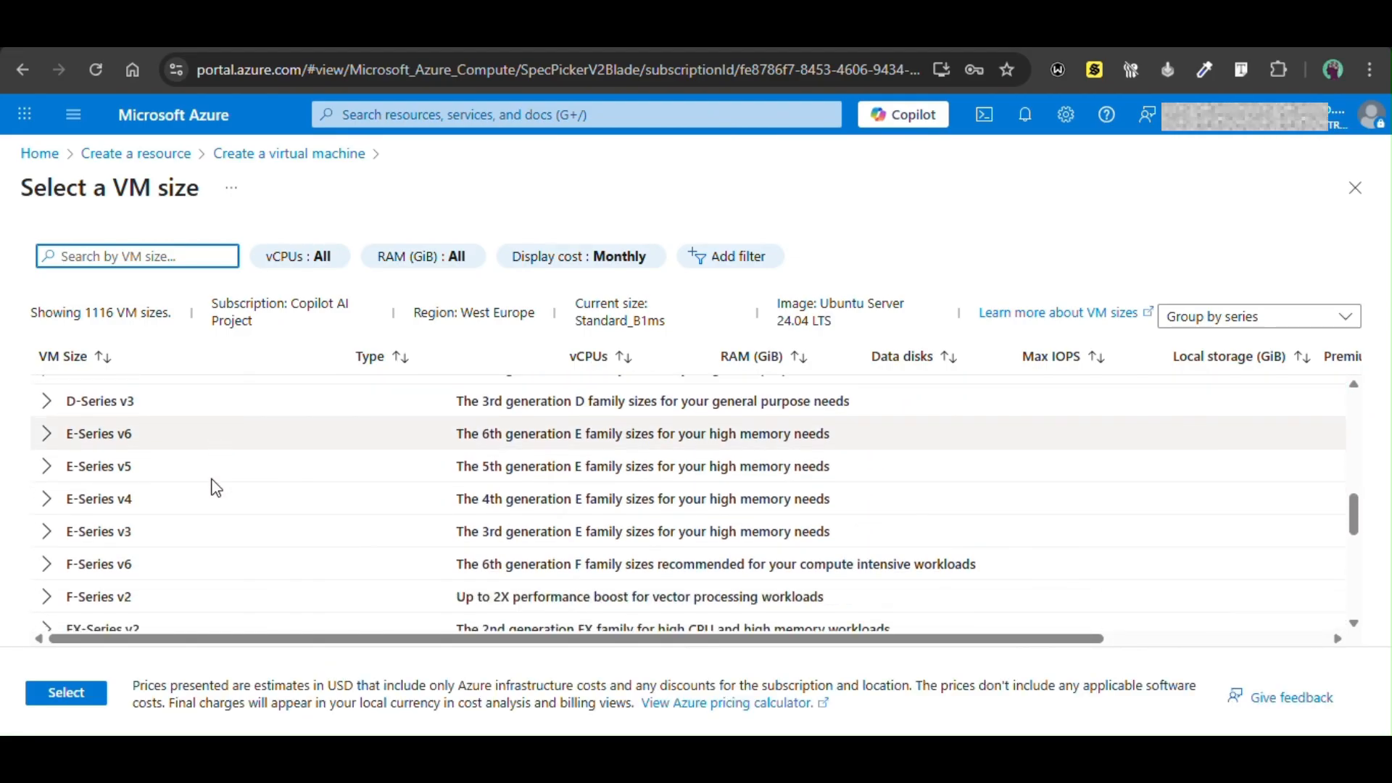
{"action": "scroll", "coordinate": [216, 488], "scroll_direction": "up", "scroll_amount": 2}
{"action": "scroll", "coordinate": [216, 488], "scroll_direction": "up", "scroll_amount": 5}
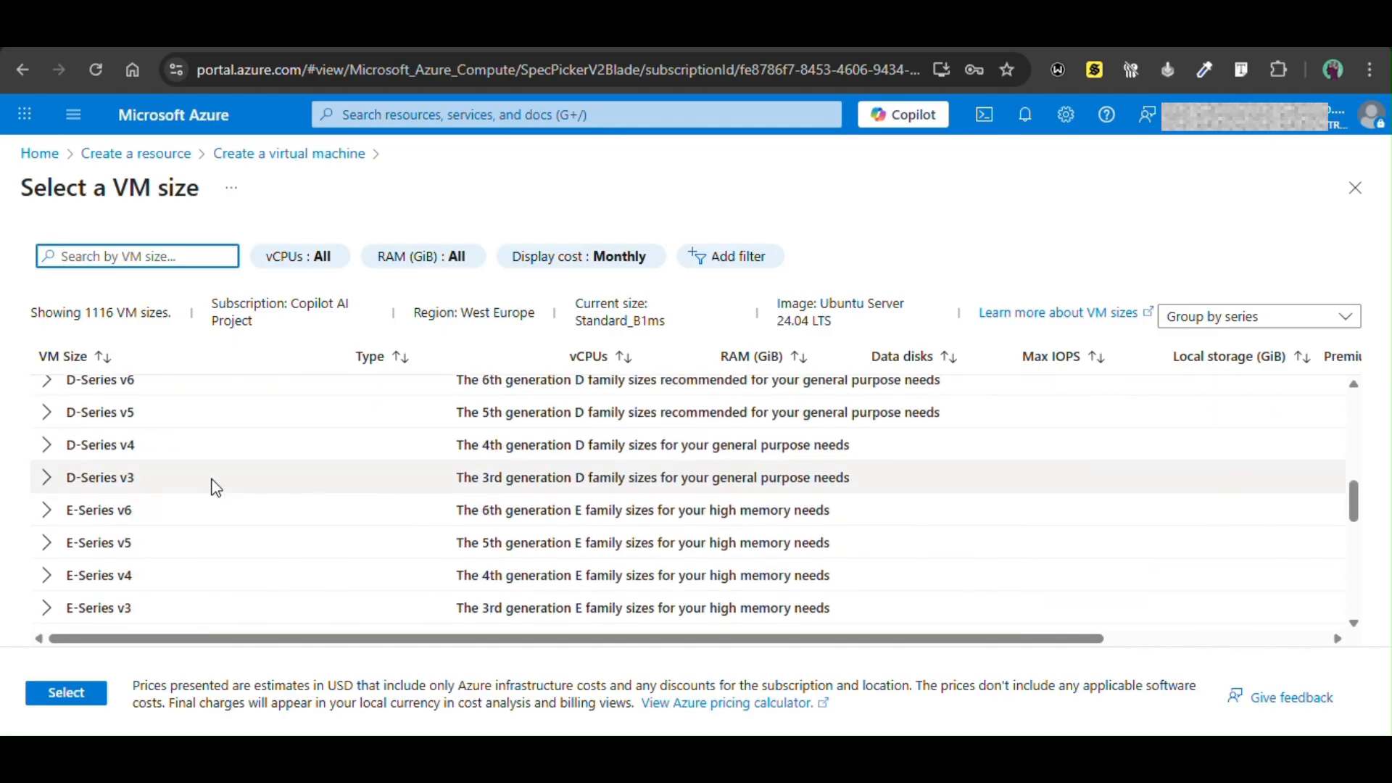
{"action": "scroll", "coordinate": [216, 488], "scroll_direction": "up", "scroll_amount": 3}
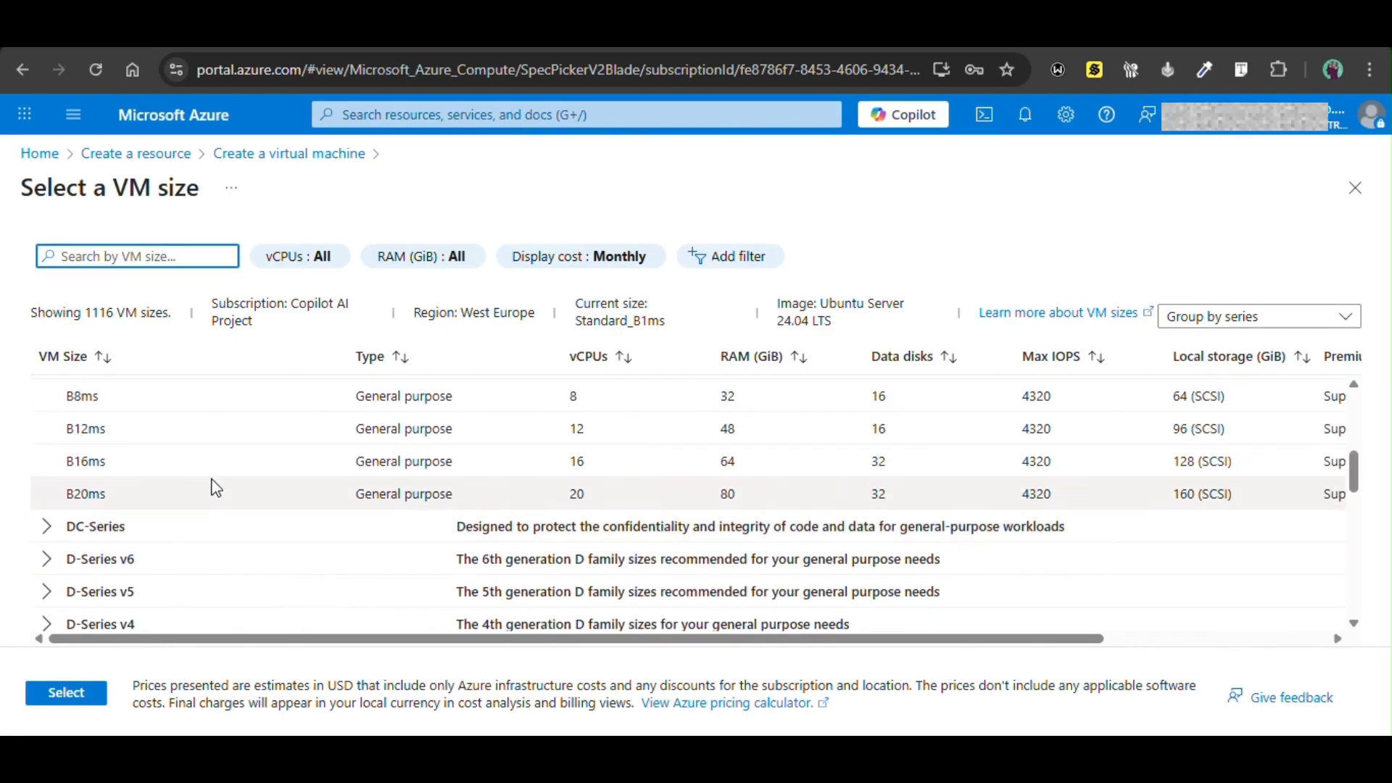
{"action": "scroll", "coordinate": [216, 488], "scroll_direction": "up", "scroll_amount": 2}
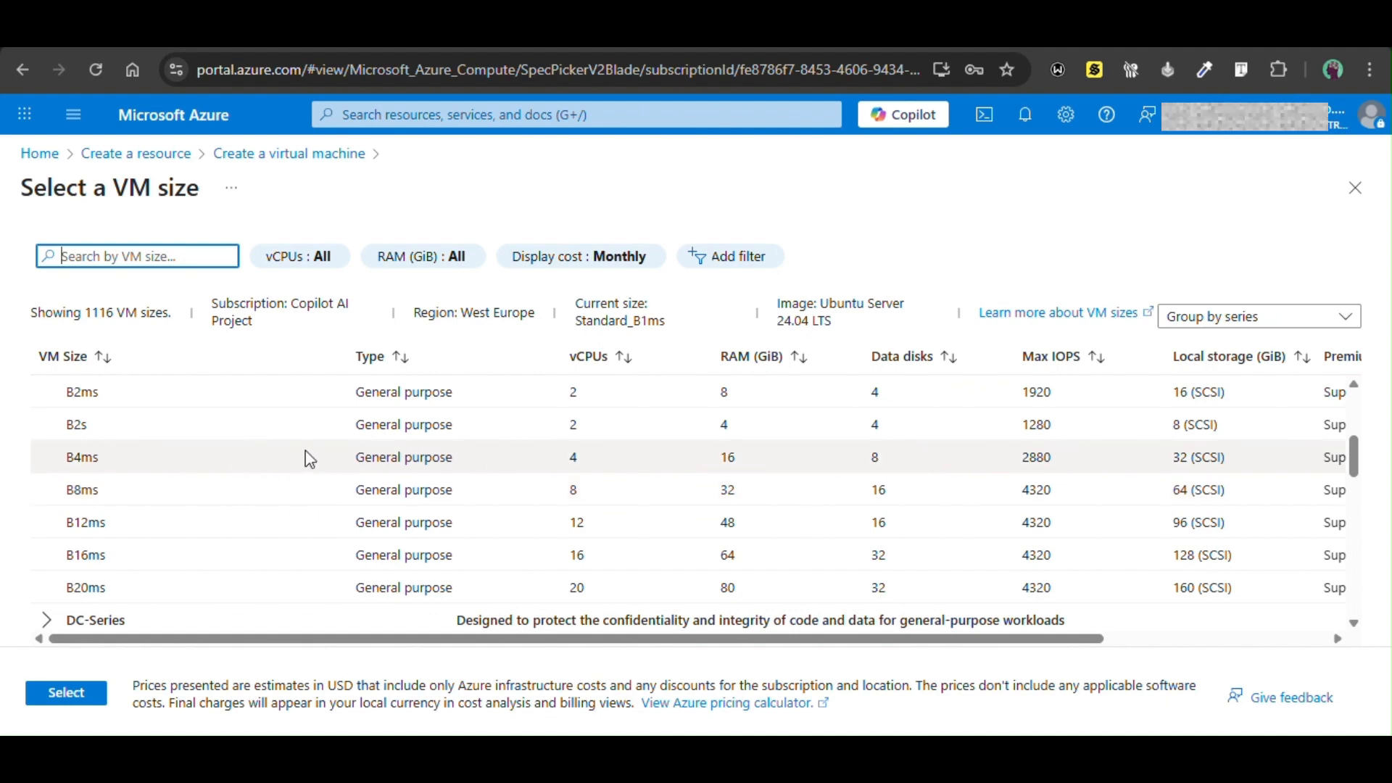
Step: Try the D2s_v5 size from the full VM size list and return the size to Standard_B1ms
{"action": "scroll", "coordinate": [132, 435], "scroll_direction": "up", "scroll_amount": 3}
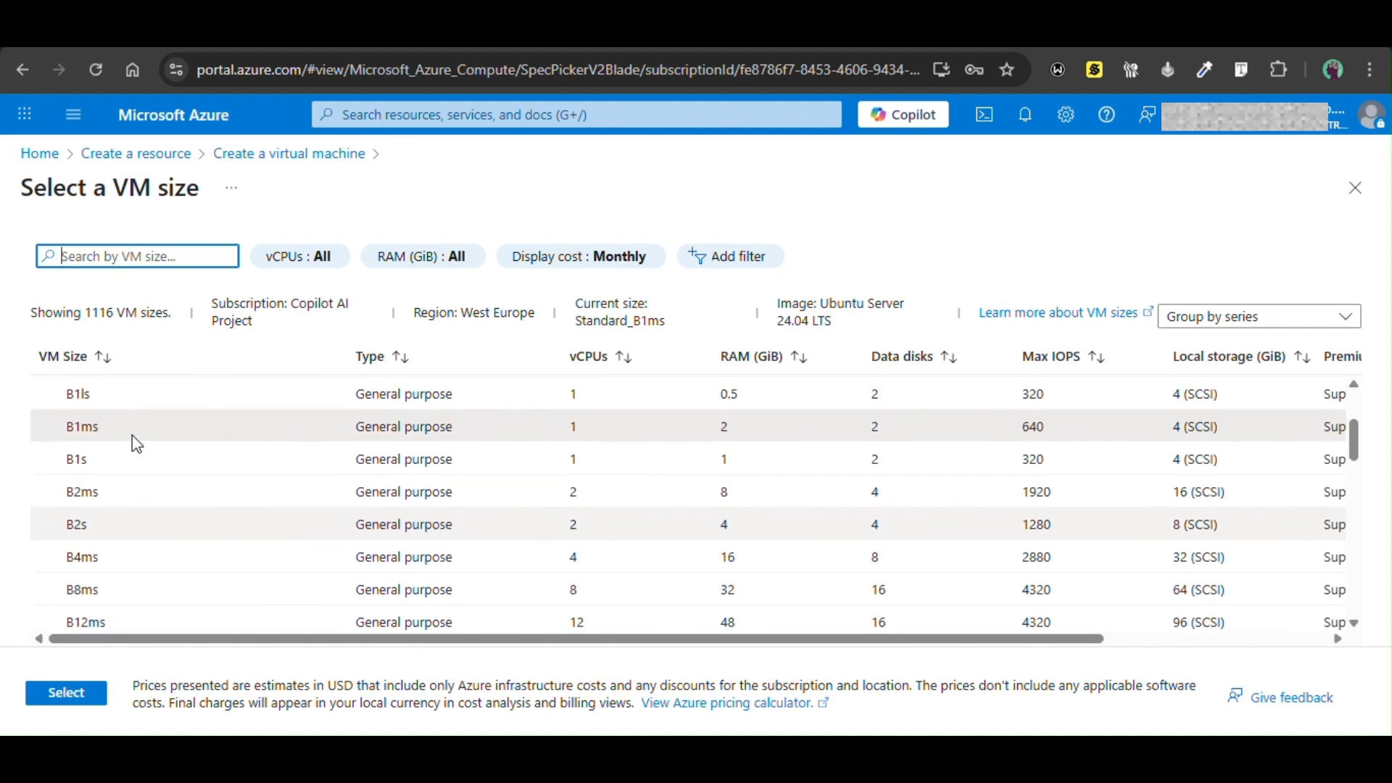
{"action": "scroll", "coordinate": [133, 439], "scroll_direction": "down", "scroll_amount": 2}
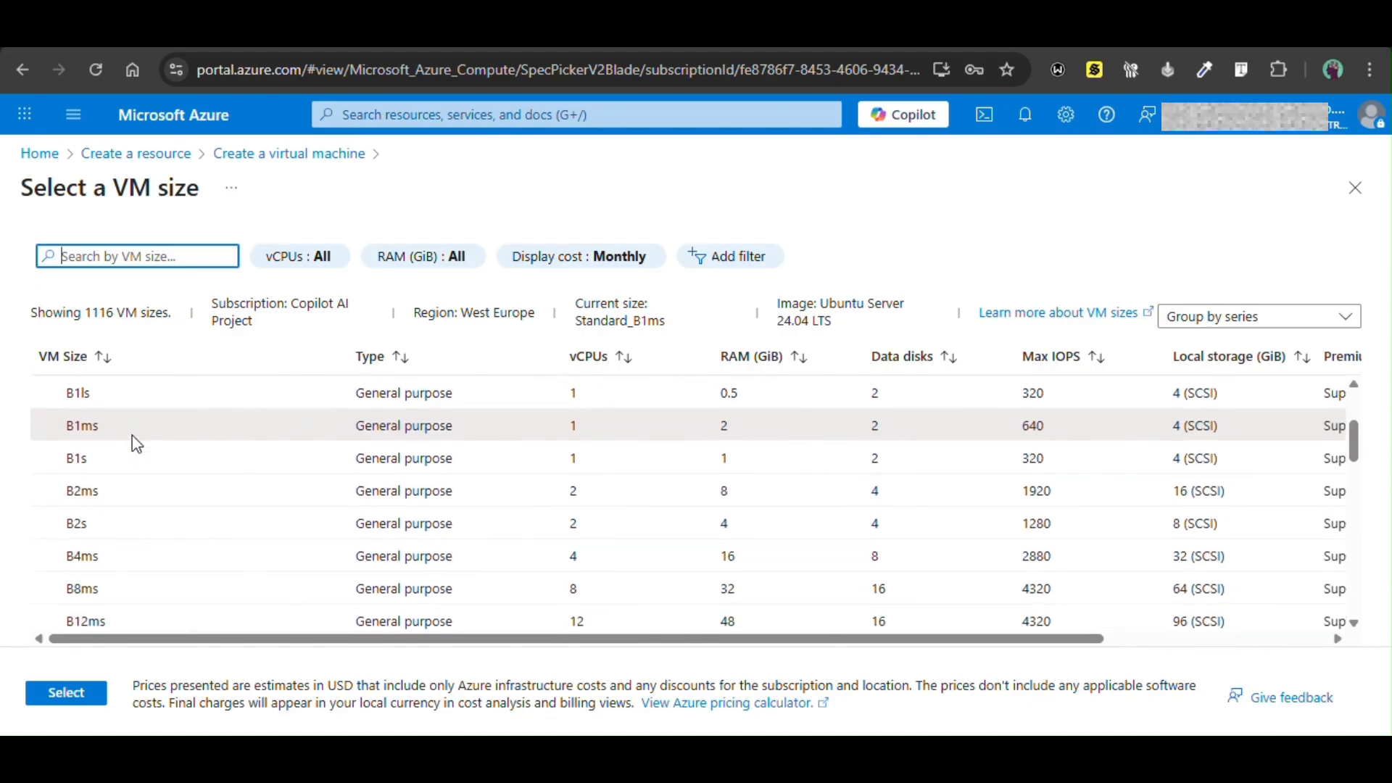
{"action": "scroll", "coordinate": [133, 439], "scroll_direction": "up", "scroll_amount": 5}
{"action": "scroll", "coordinate": [132, 435], "scroll_direction": "down", "scroll_amount": 2}
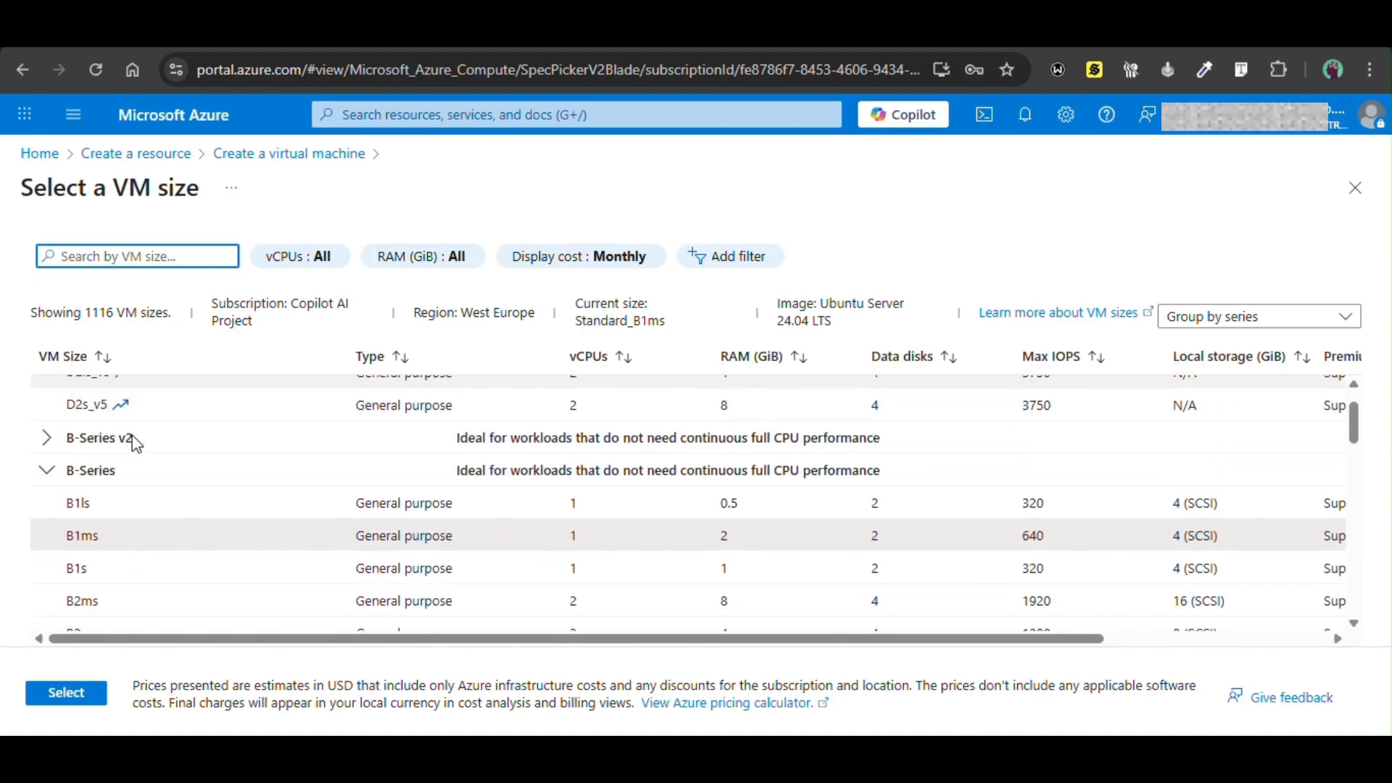
{"action": "scroll", "coordinate": [132, 435], "scroll_direction": "up", "scroll_amount": 3}
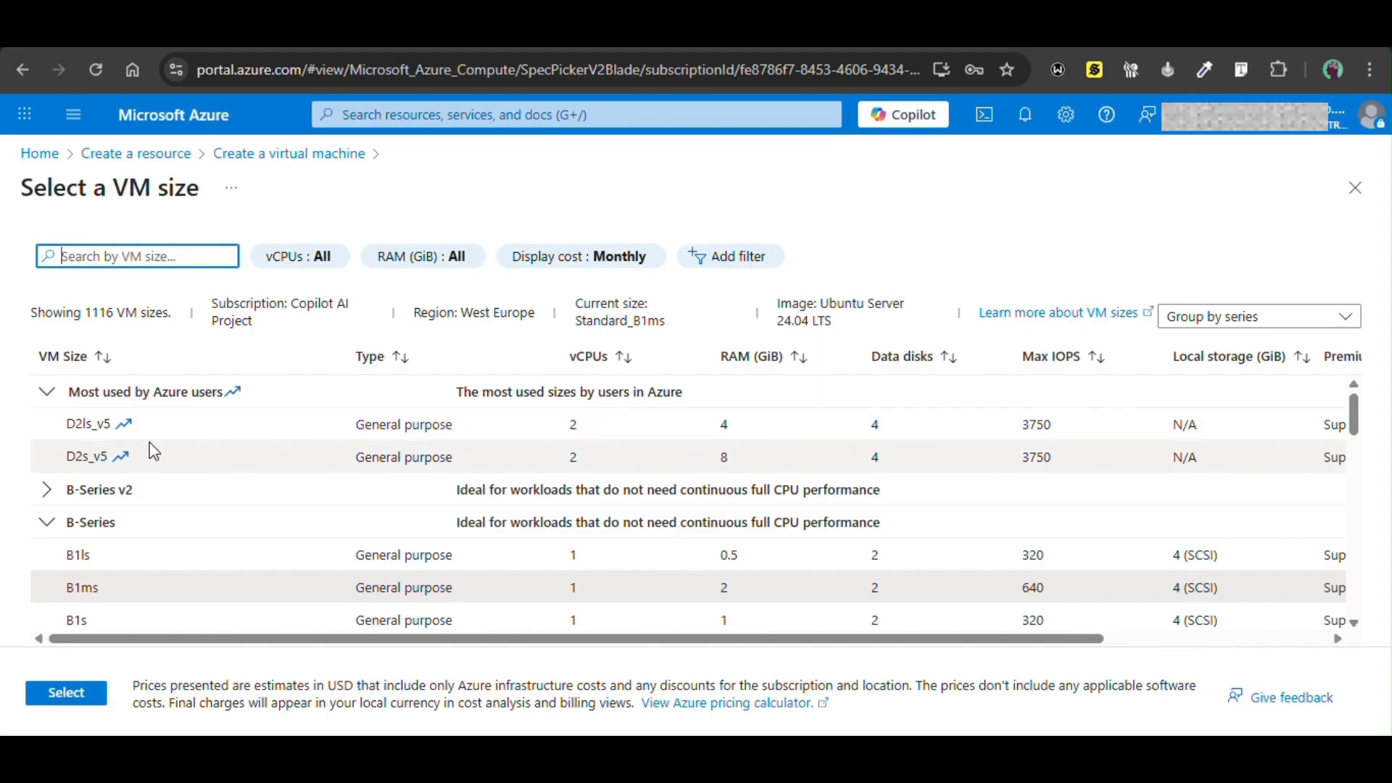
{"action": "left_click", "coordinate": [81, 447]}
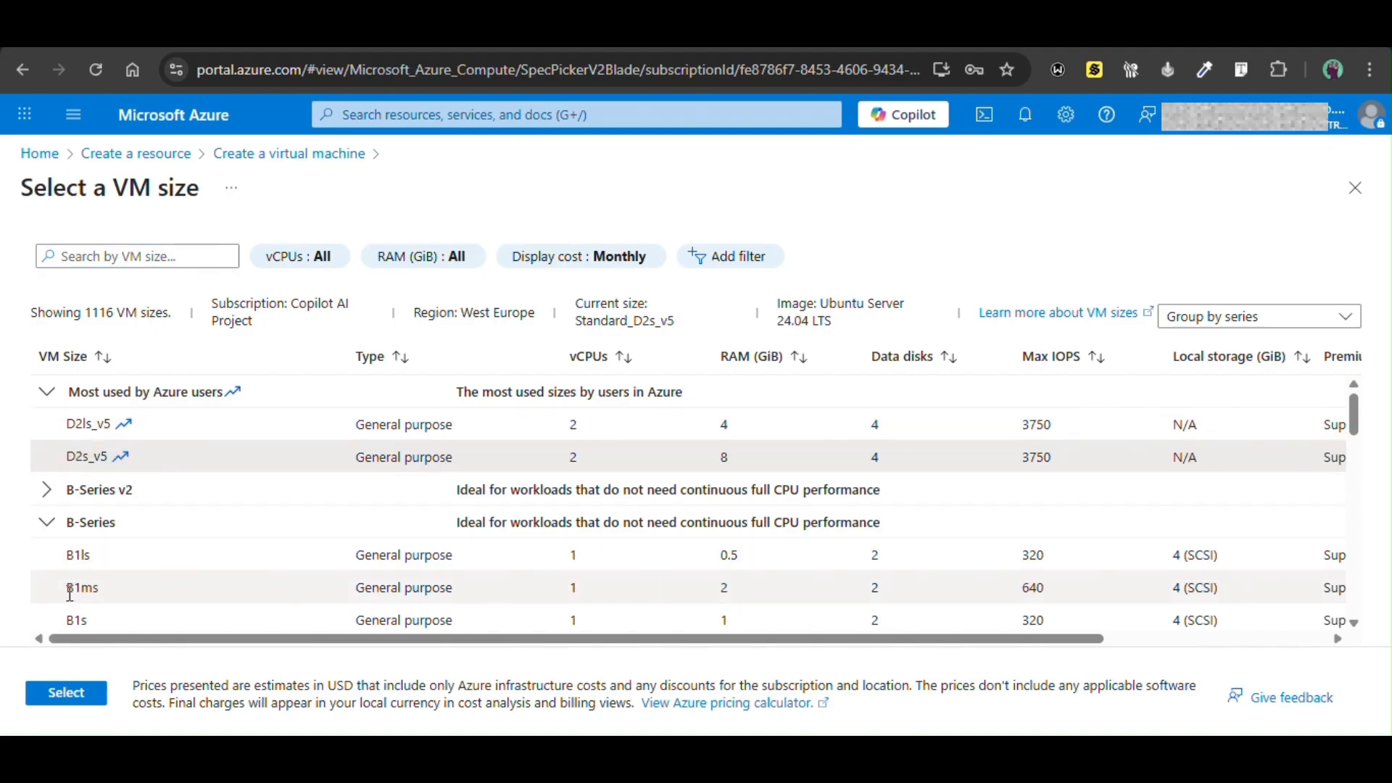
{"action": "left_click", "coordinate": [91, 692]}
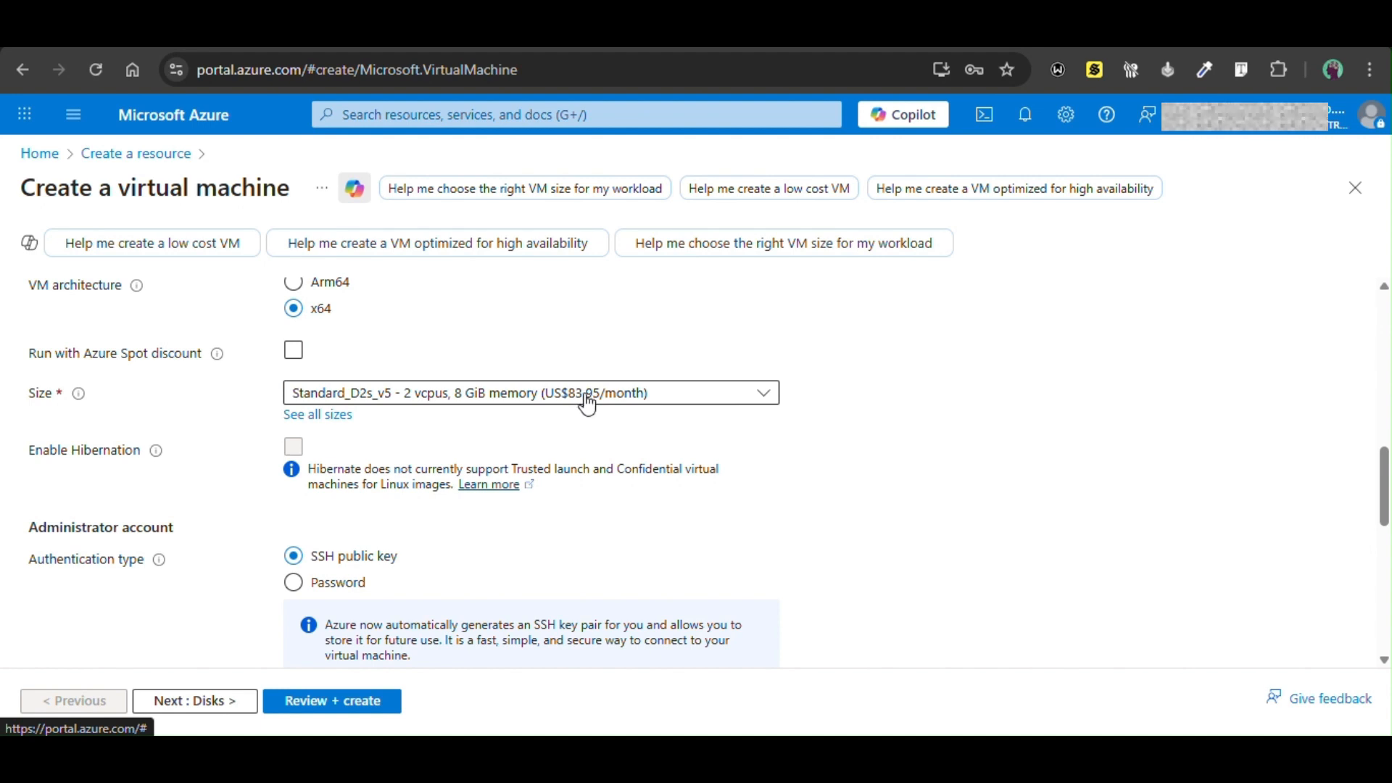
{"action": "left_click", "coordinate": [763, 397]}
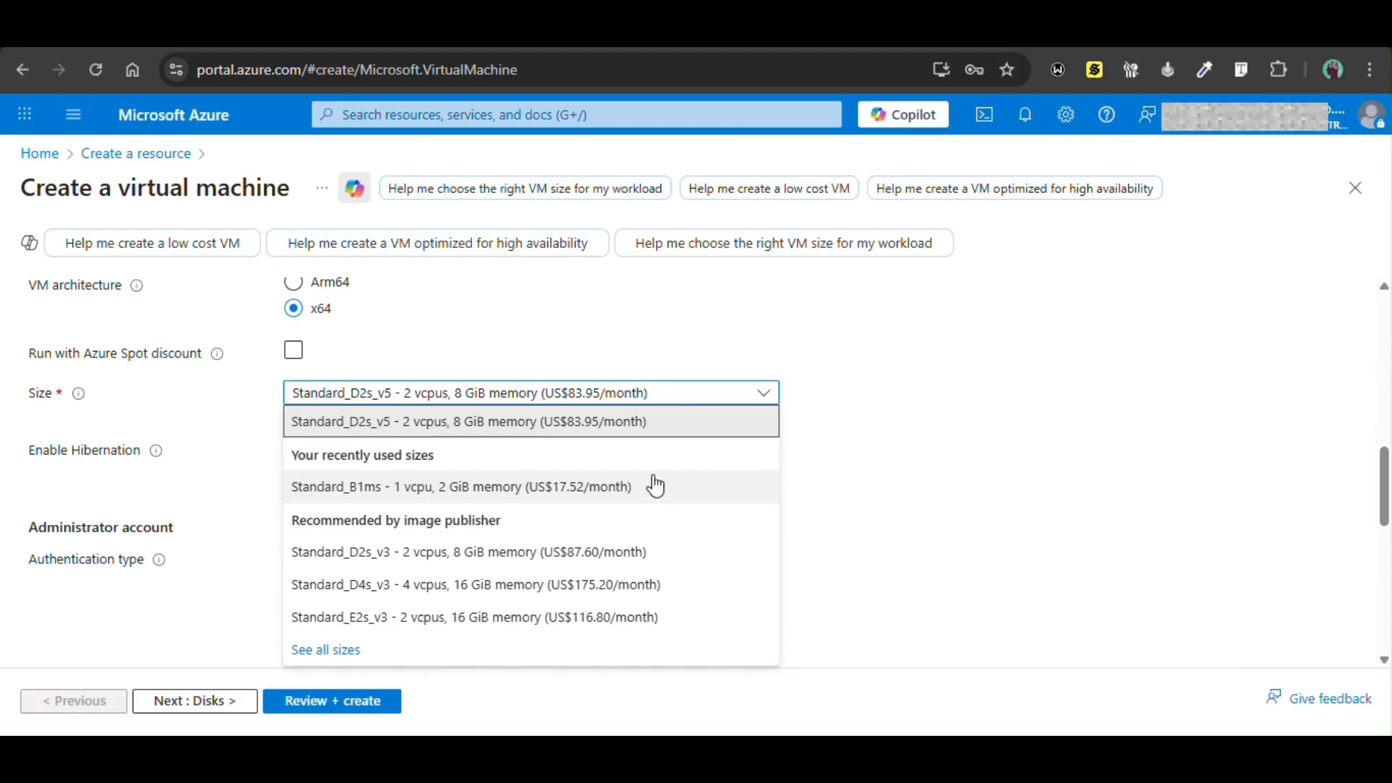
{"action": "left_click", "coordinate": [598, 488]}
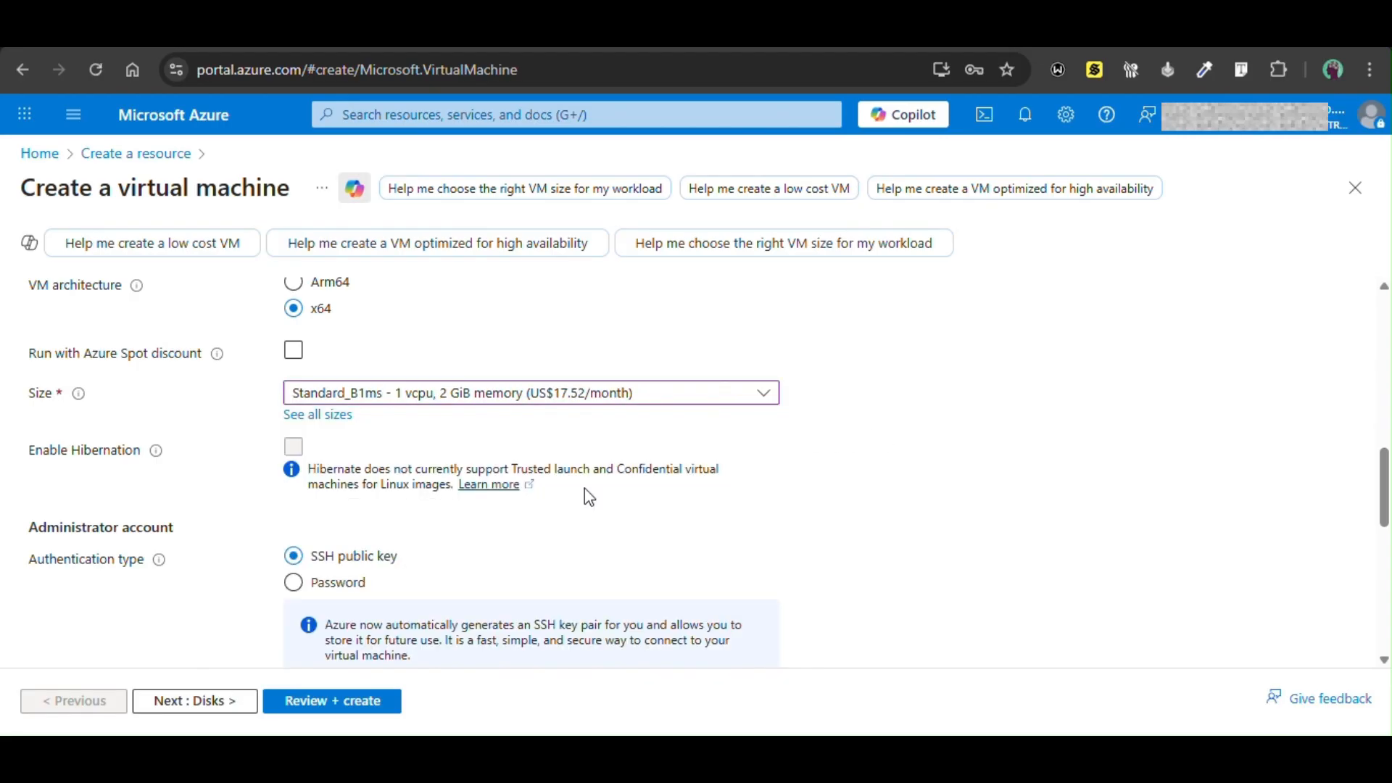
Step: Examine the administrator account settings, including authentication type, username, SSH public key source and SSH key type
{"action": "scroll", "coordinate": [584, 489], "scroll_direction": "down", "scroll_amount": 2}
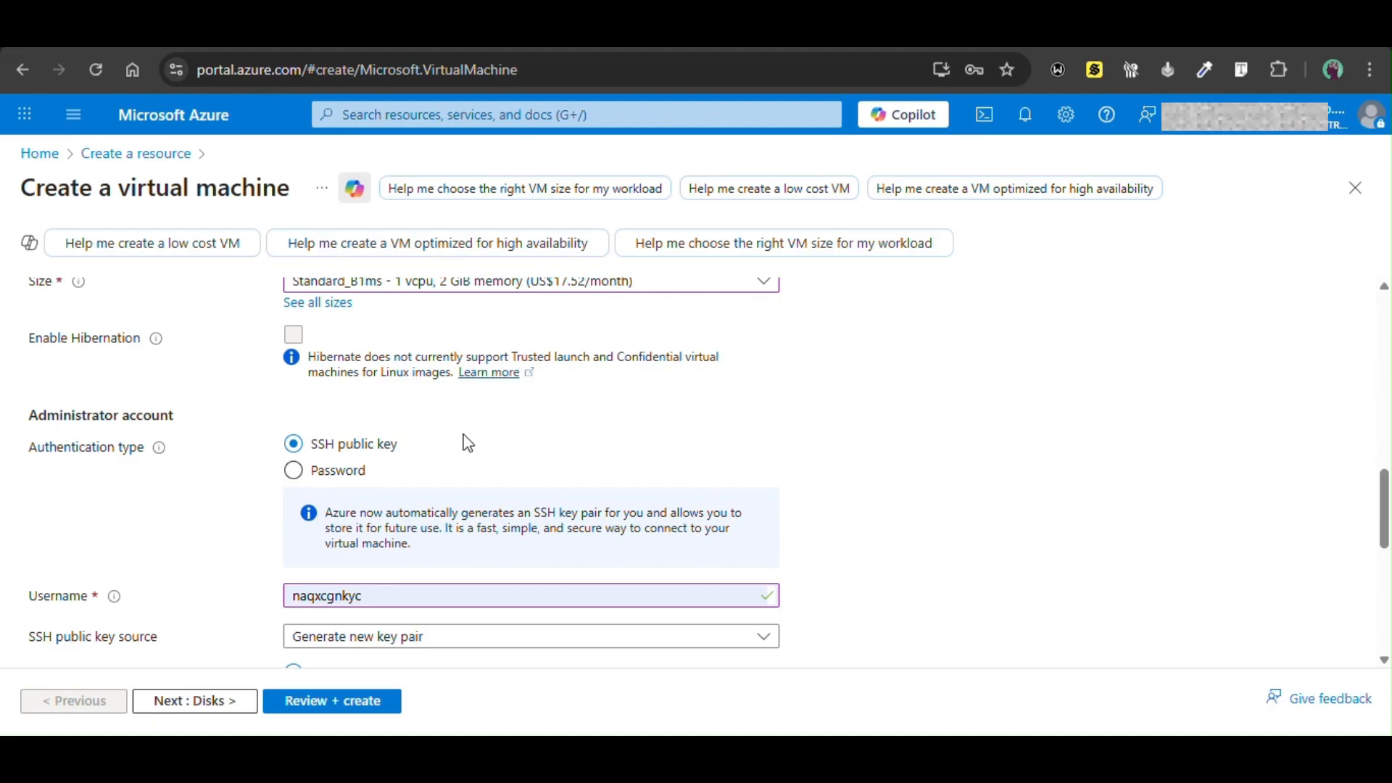
{"action": "scroll", "coordinate": [467, 442], "scroll_direction": "down", "scroll_amount": 1}
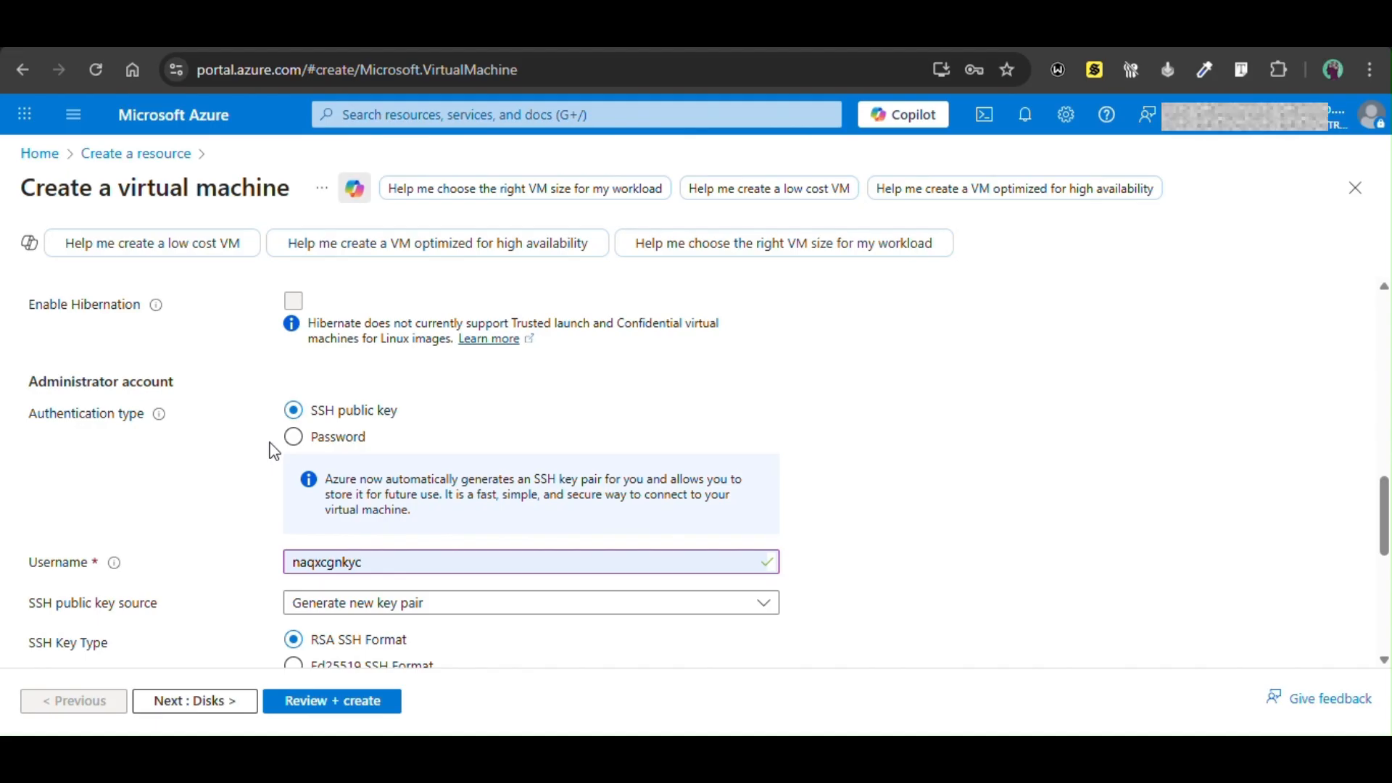
{"action": "scroll", "coordinate": [274, 451], "scroll_direction": "down", "scroll_amount": 1}
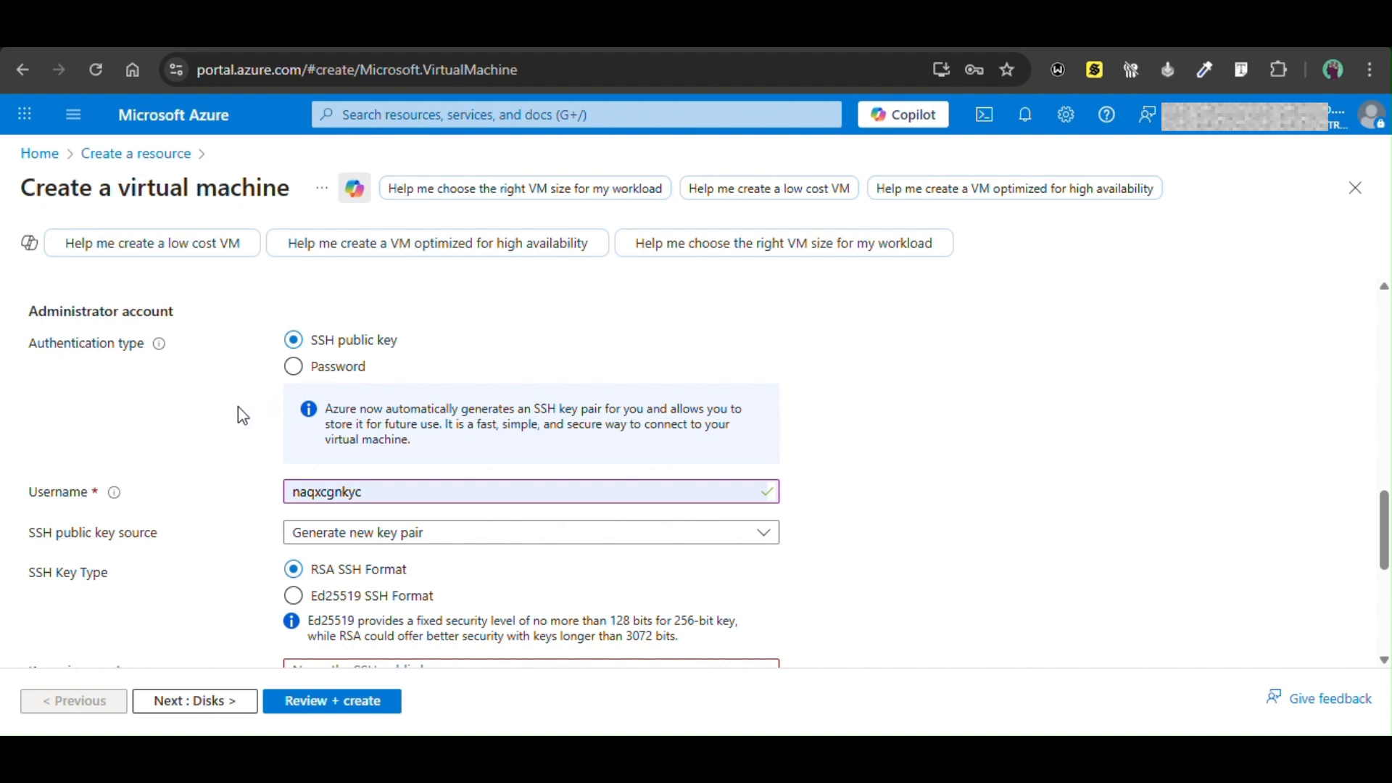
{"action": "scroll", "coordinate": [239, 408], "scroll_direction": "down", "scroll_amount": 1}
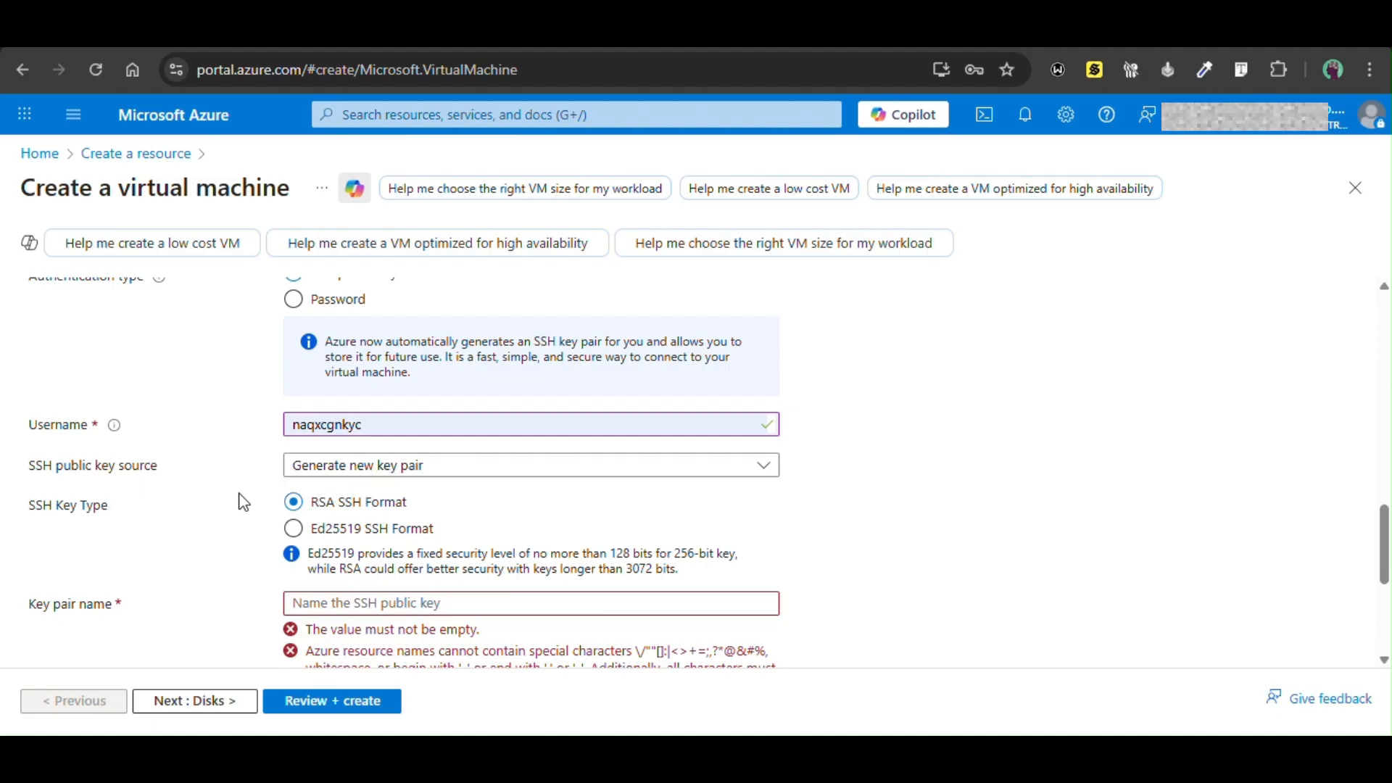
{"action": "scroll", "coordinate": [243, 502], "scroll_direction": "down", "scroll_amount": 1}
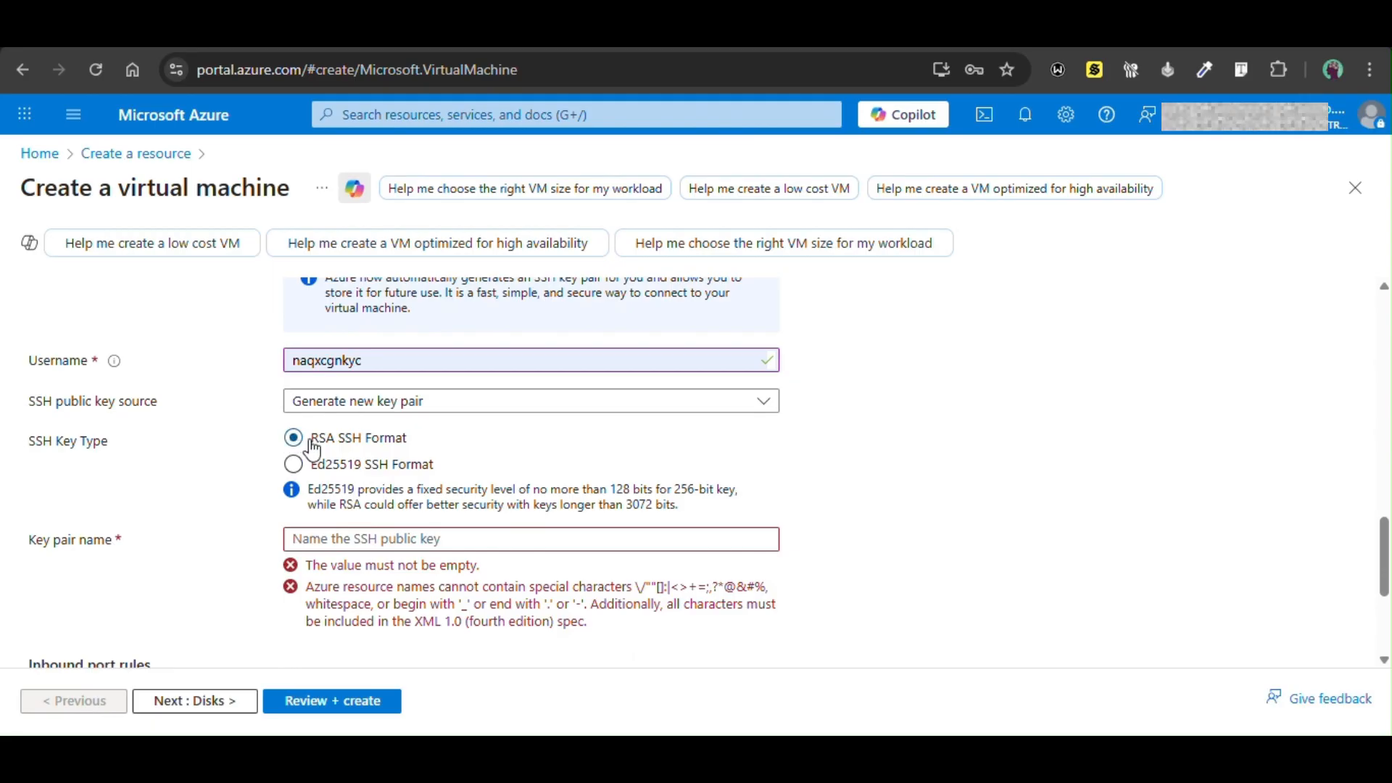
{"action": "scroll", "coordinate": [212, 476], "scroll_direction": "down", "scroll_amount": 1}
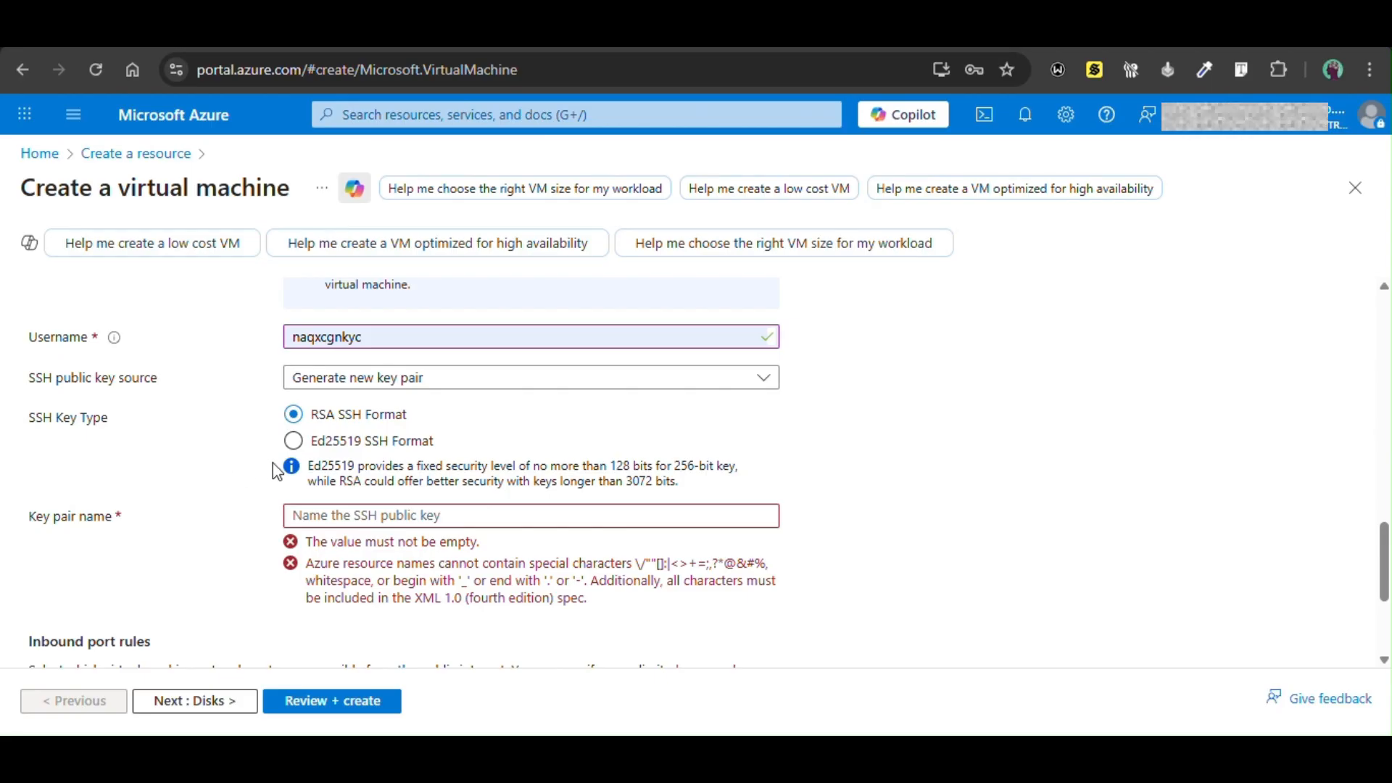
{"action": "scroll", "coordinate": [272, 462], "scroll_direction": "down", "scroll_amount": 1}
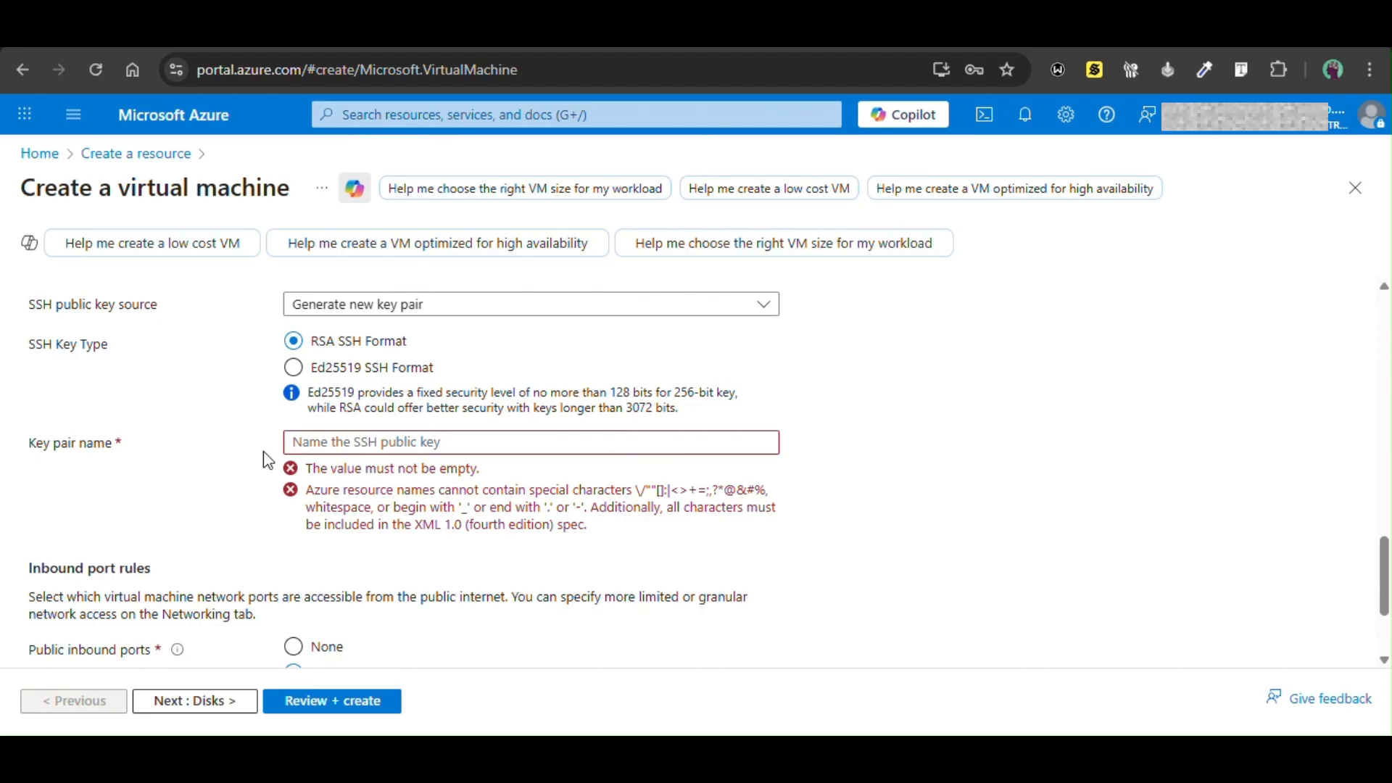
{"action": "scroll", "coordinate": [263, 458], "scroll_direction": "down", "scroll_amount": 1}
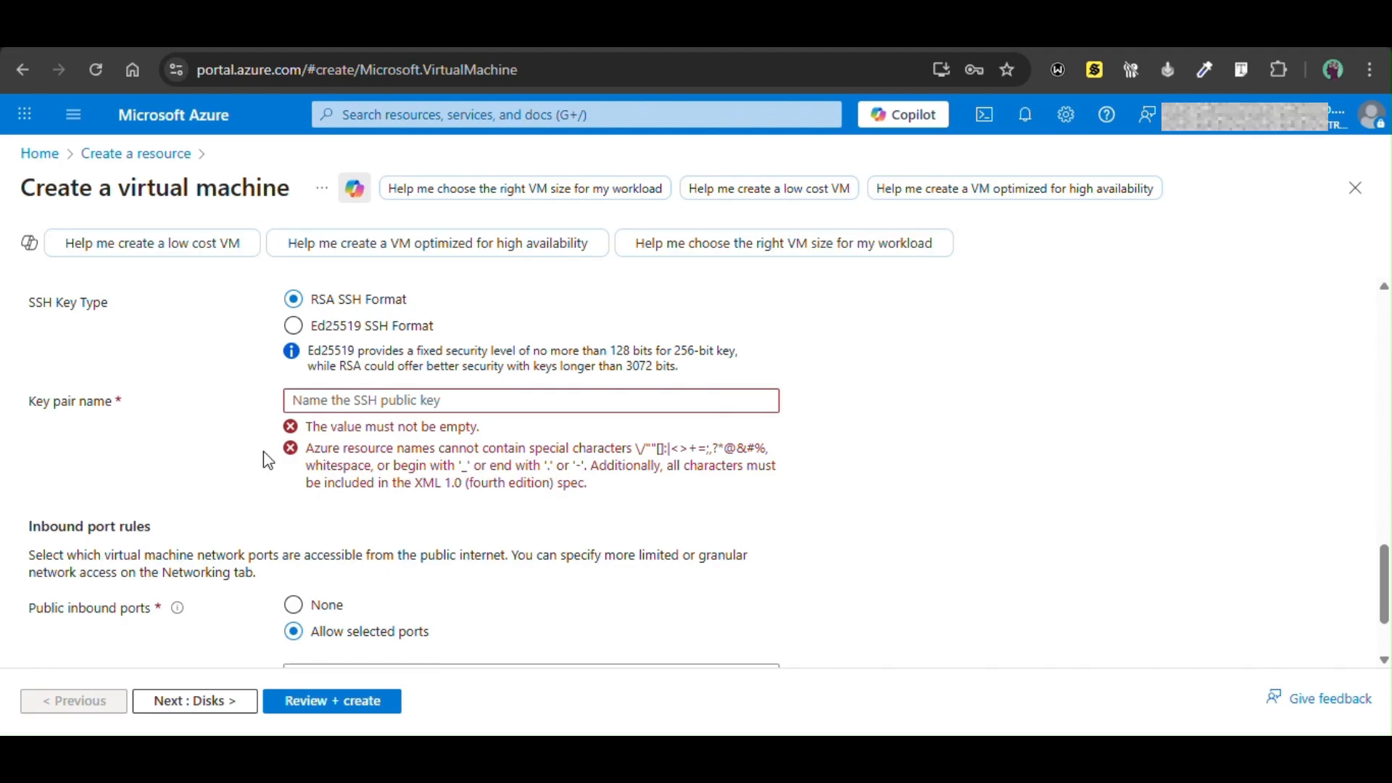
Step: Name the SSH key pair NigerDock
{"action": "left_click", "coordinate": [371, 402]}
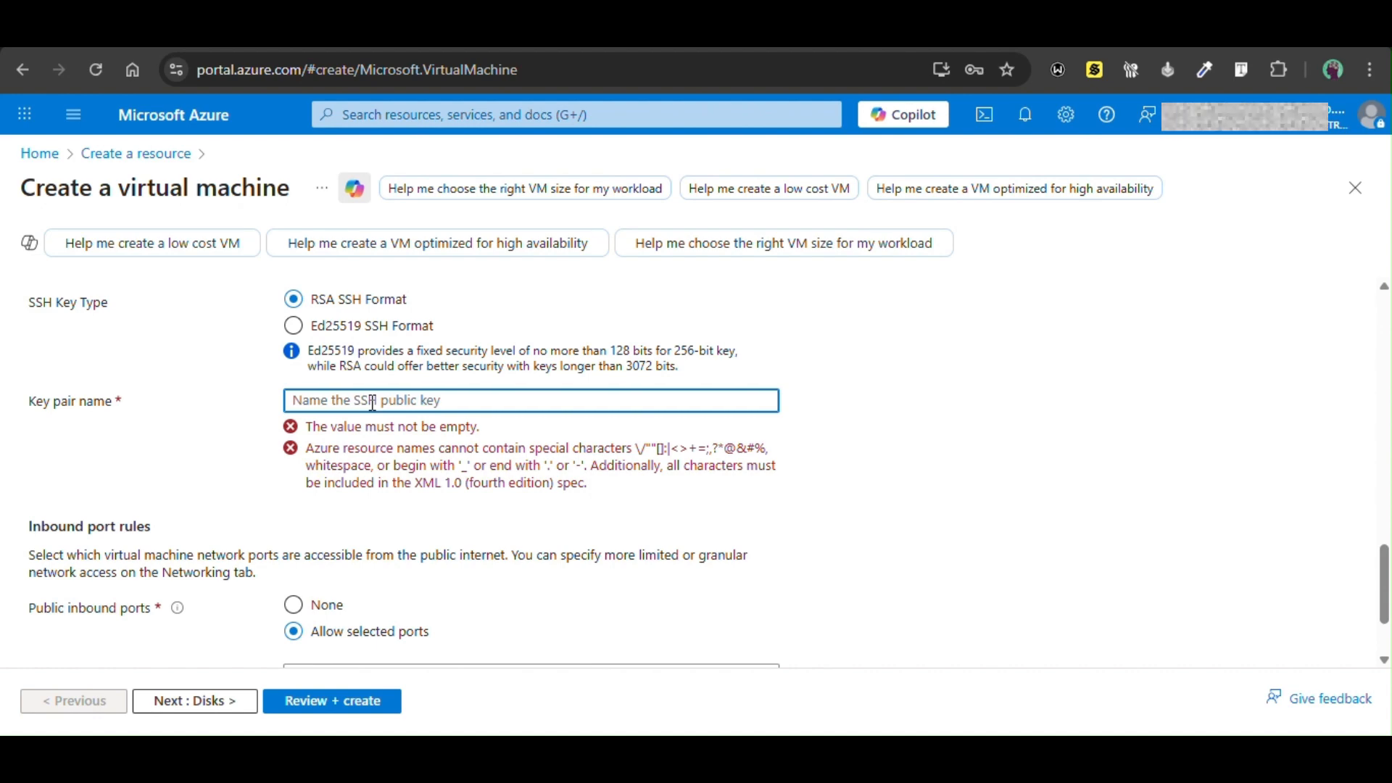
{"action": "scroll", "coordinate": [372, 402], "scroll_direction": "up", "scroll_amount": 15}
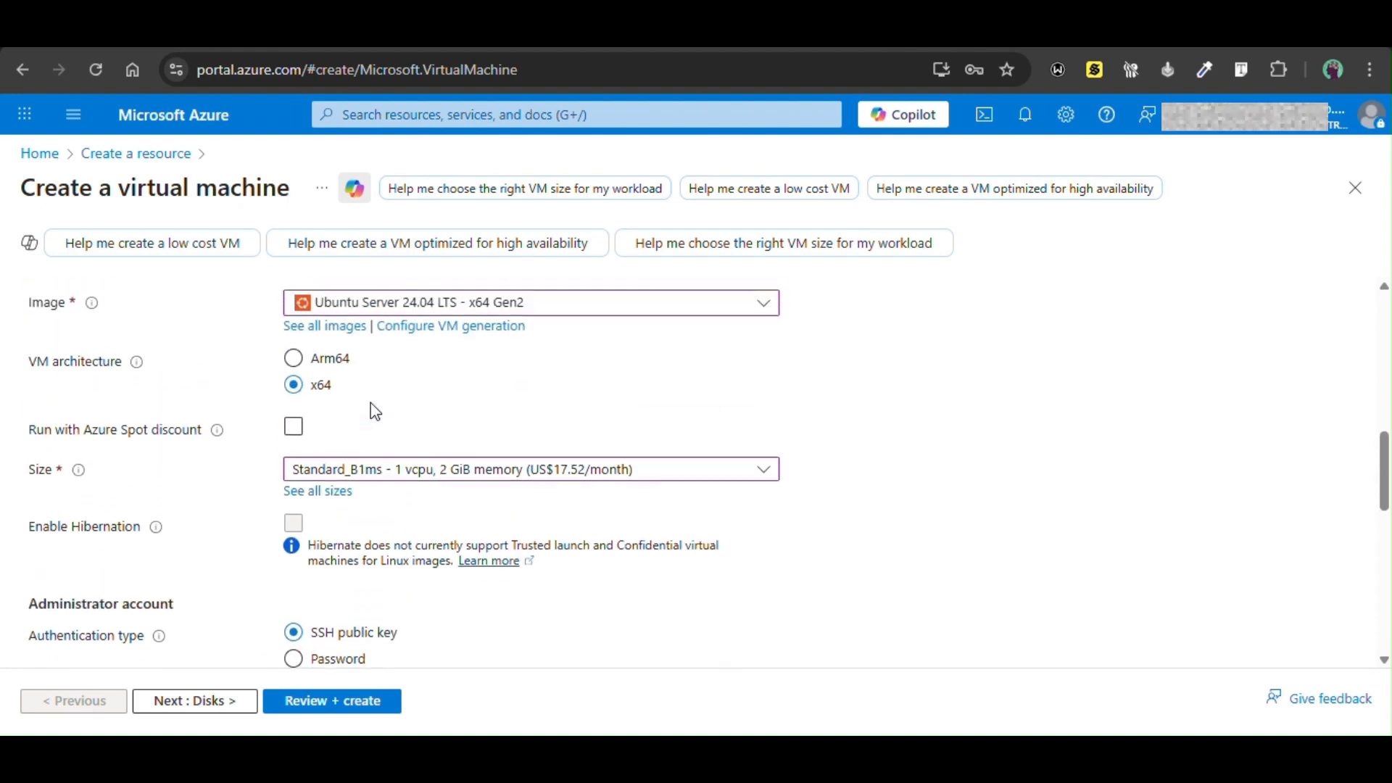
{"action": "scroll", "coordinate": [373, 413], "scroll_direction": "up", "scroll_amount": 2}
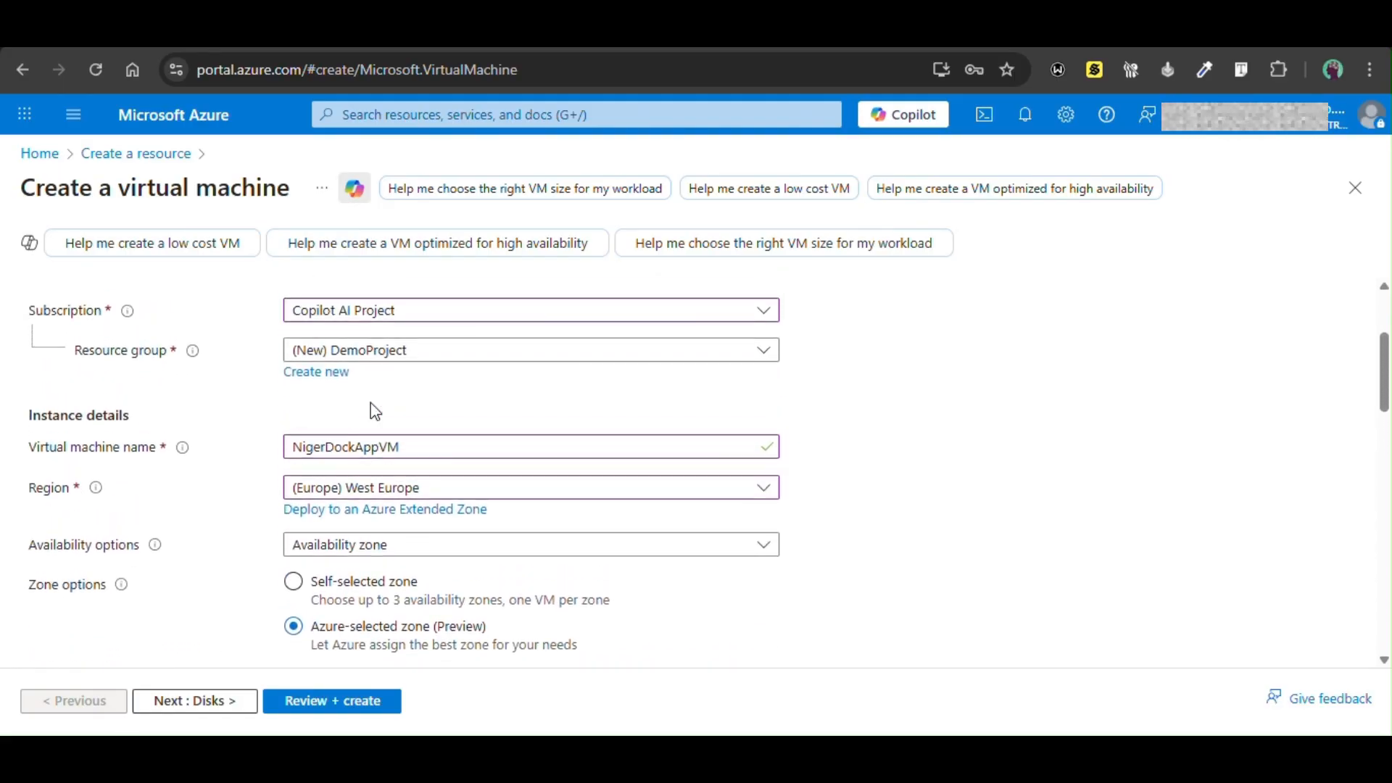
{"action": "scroll", "coordinate": [374, 411], "scroll_direction": "down", "scroll_amount": 4}
{"action": "scroll", "coordinate": [373, 411], "scroll_direction": "down", "scroll_amount": 12}
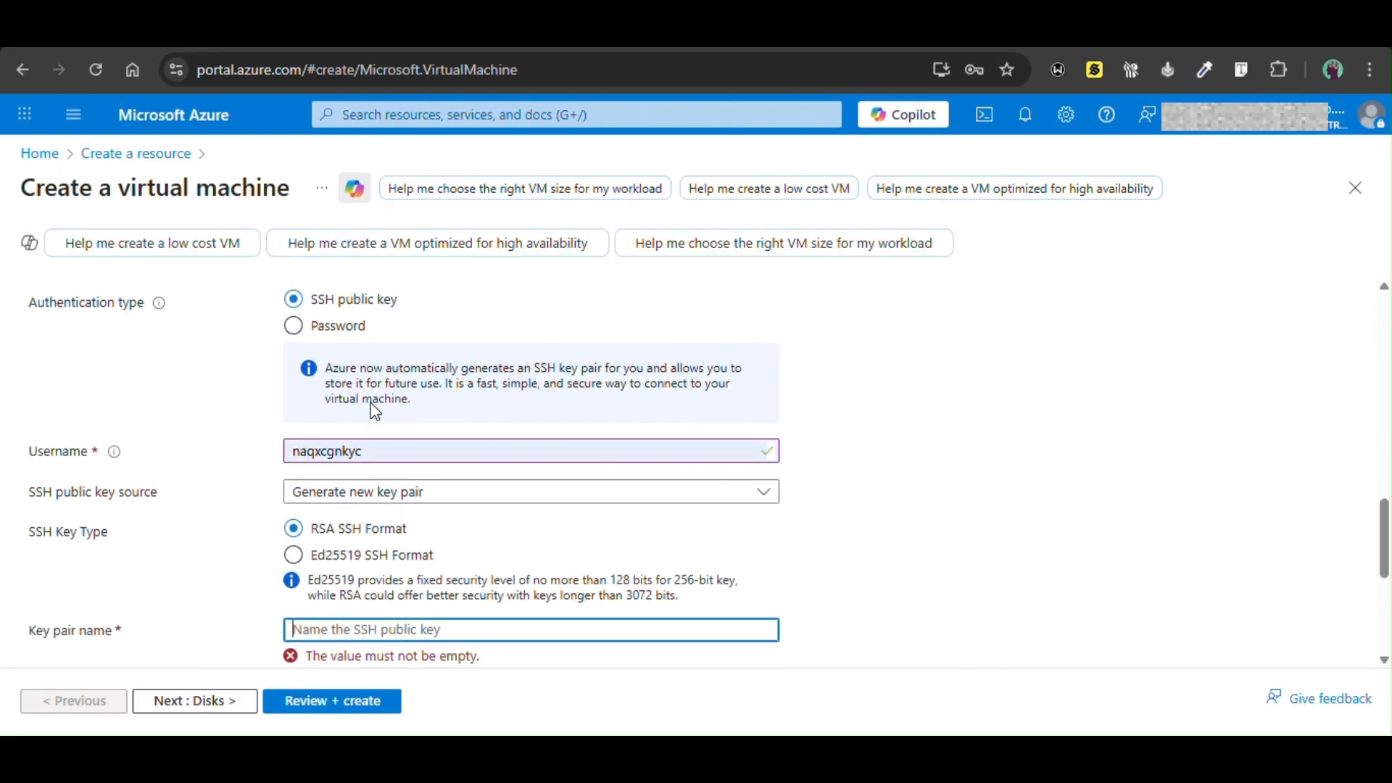
{"action": "type", "text": "Nig"}
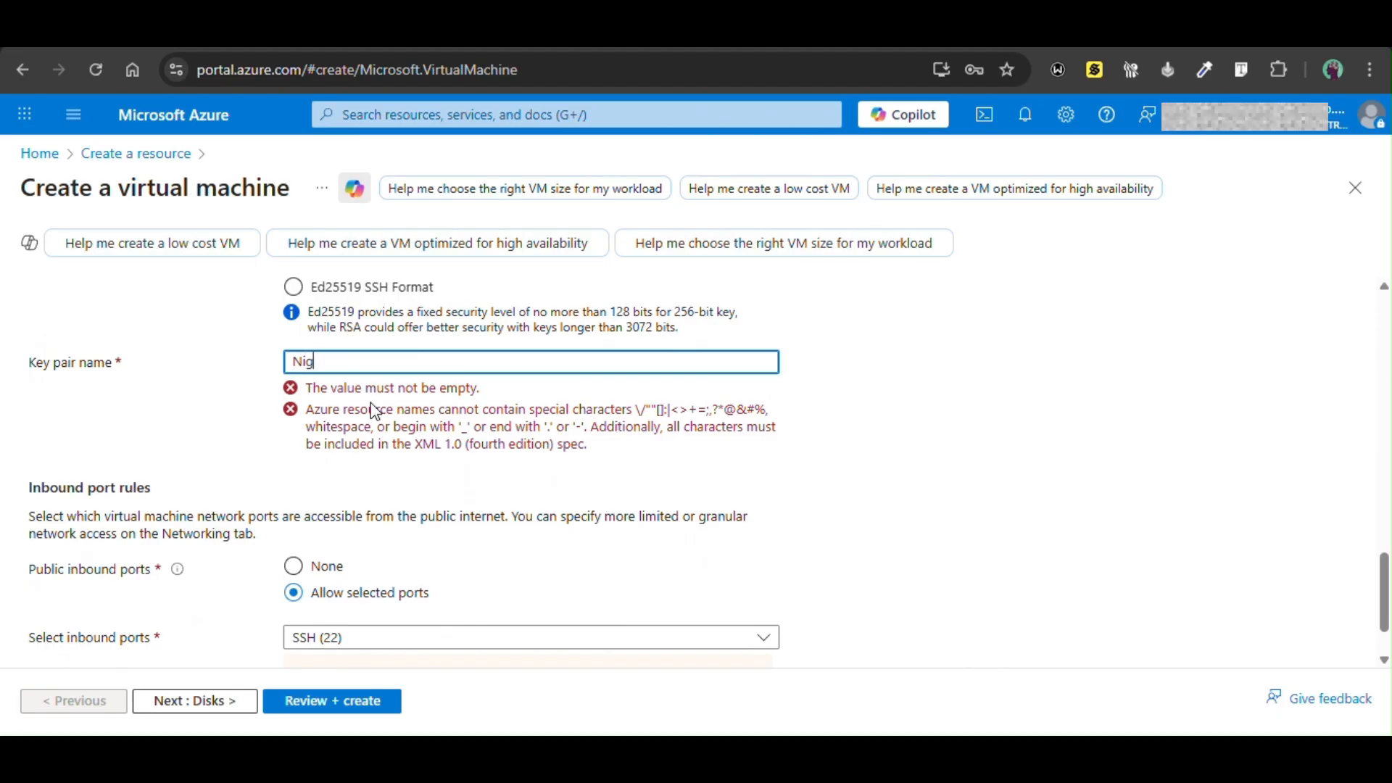
{"action": "type", "text": "erDock"}
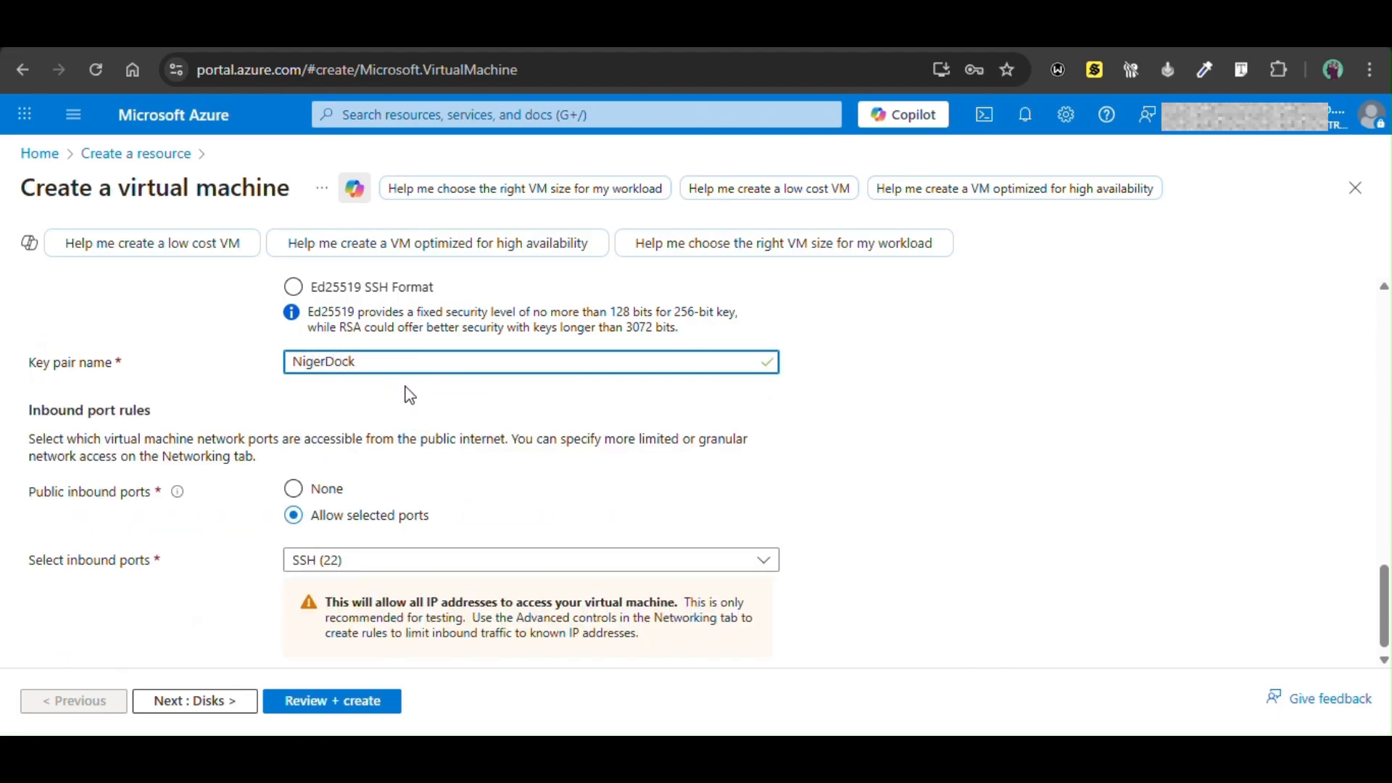
Step: Try None for the public inbound ports, returning to Allow selected ports with SSH (22) selected
{"action": "scroll", "coordinate": [236, 376], "scroll_direction": "down", "scroll_amount": 1}
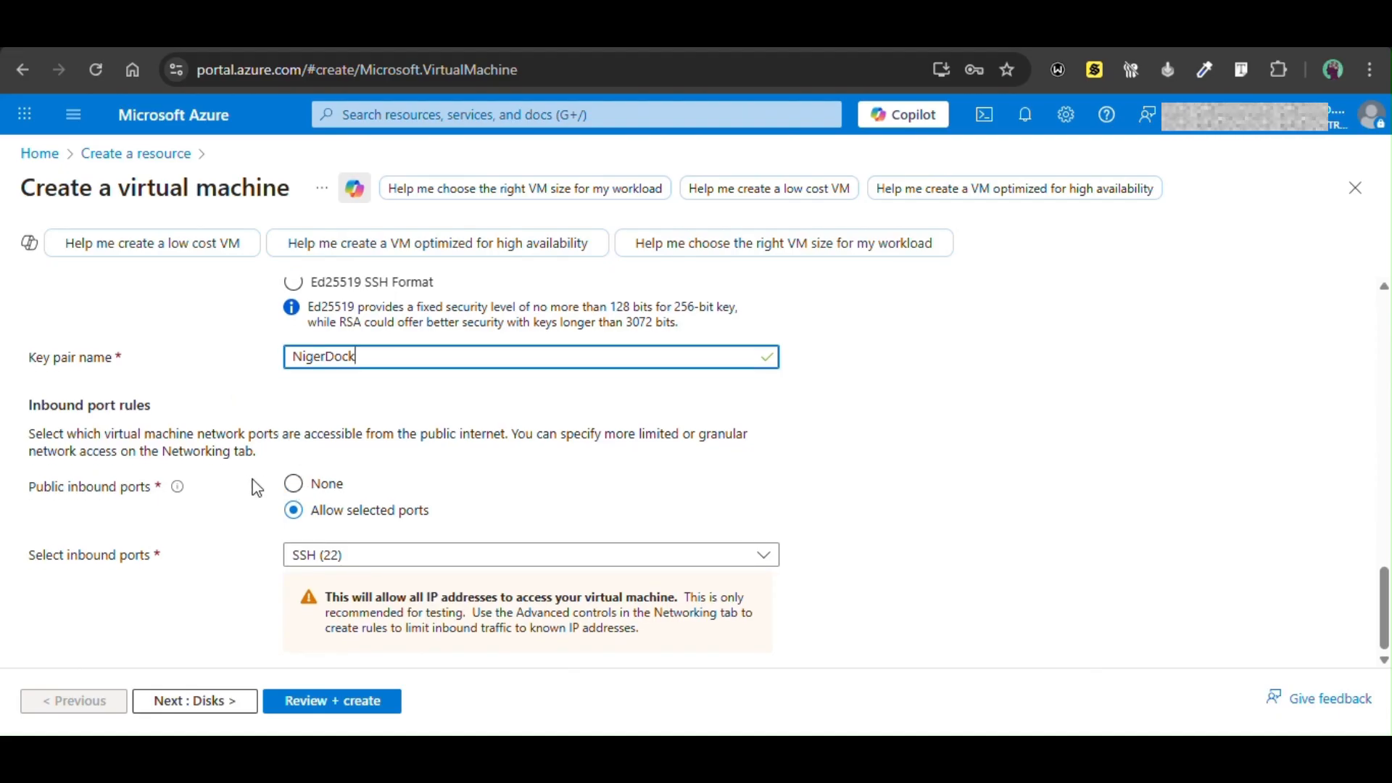
{"action": "left_click", "coordinate": [294, 483]}
{"action": "left_click", "coordinate": [296, 485]}
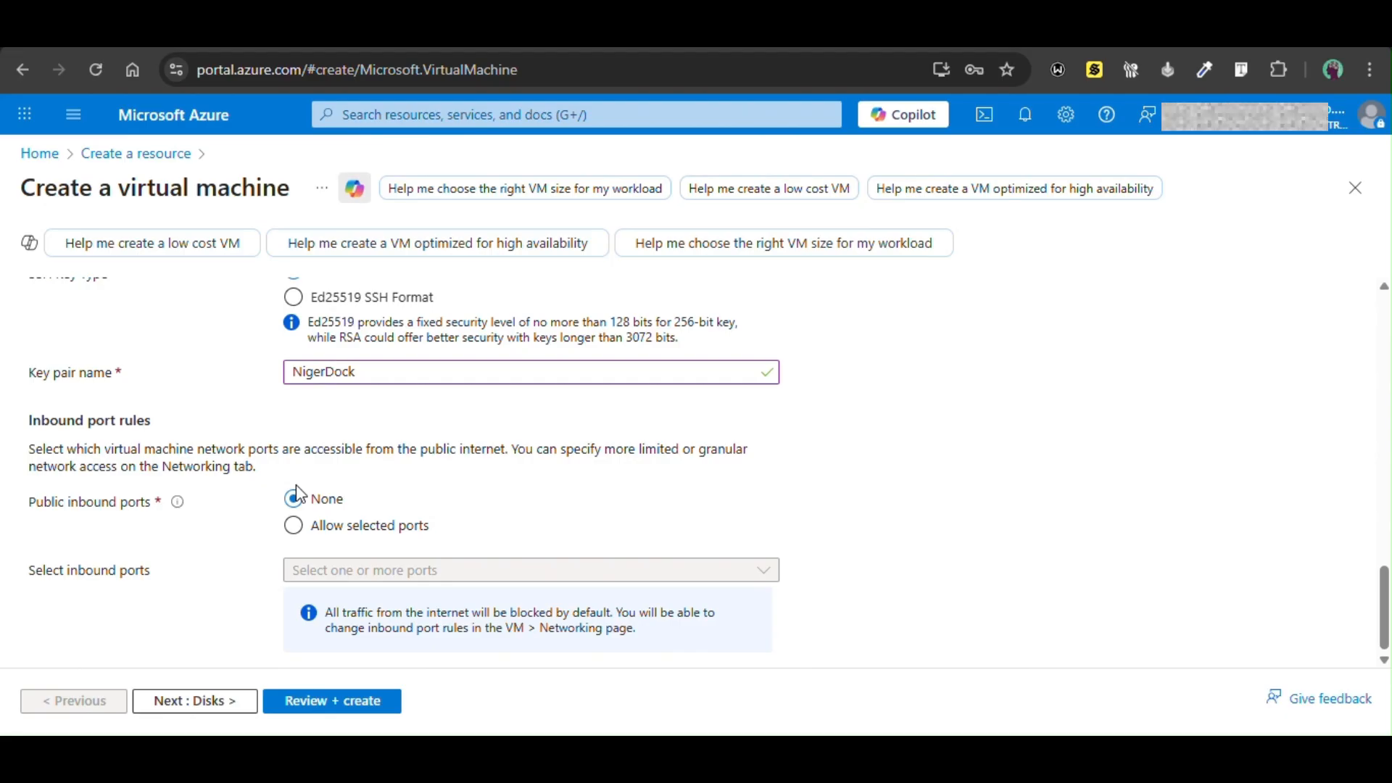
{"action": "left_click", "coordinate": [293, 526]}
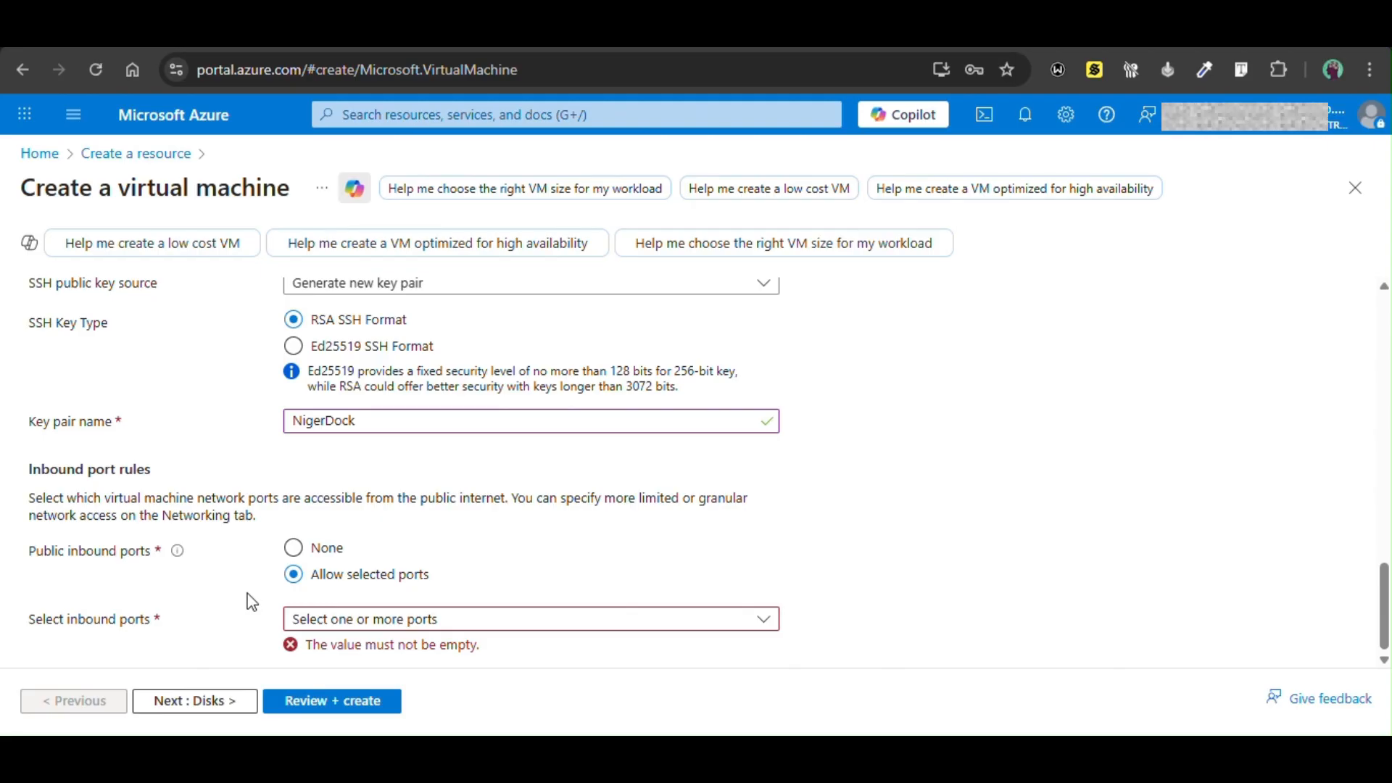
{"action": "left_click", "coordinate": [367, 618]}
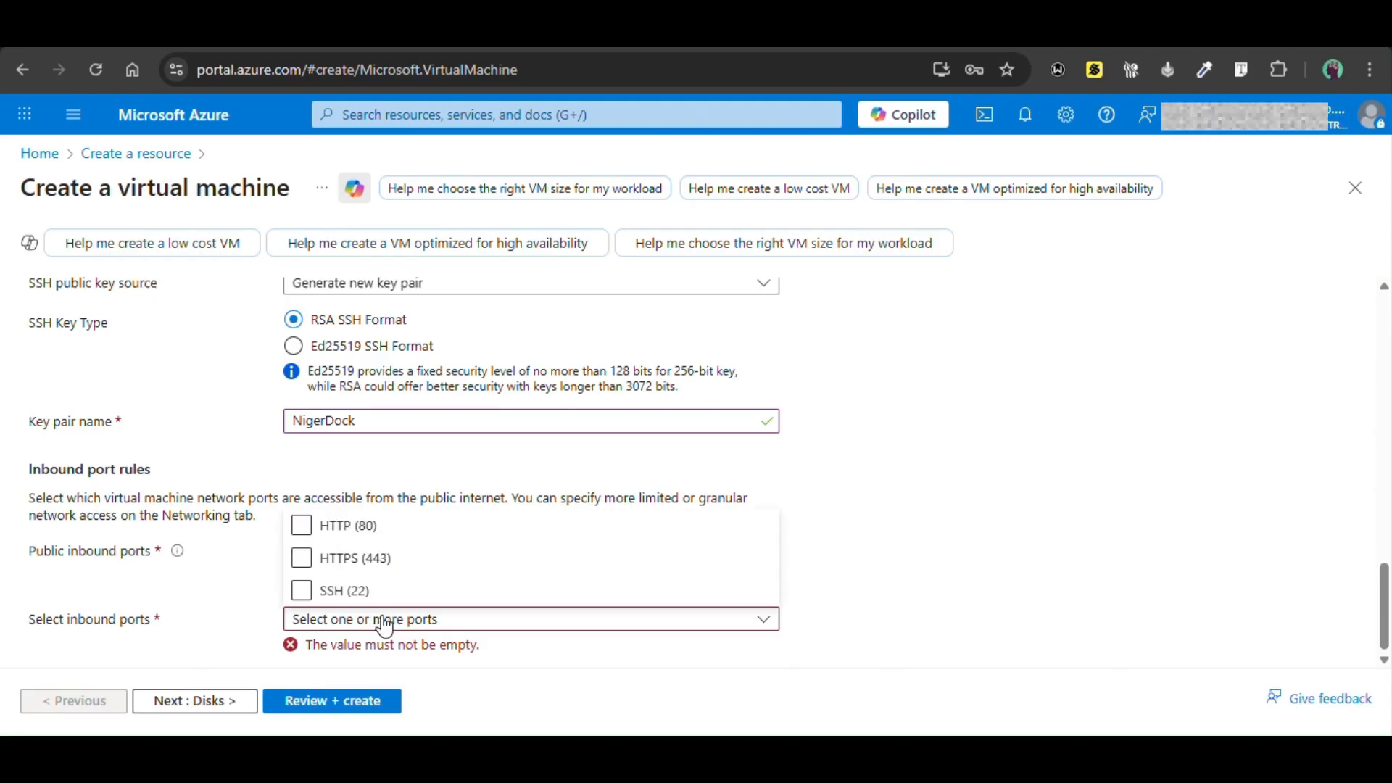
{"action": "left_click", "coordinate": [302, 593]}
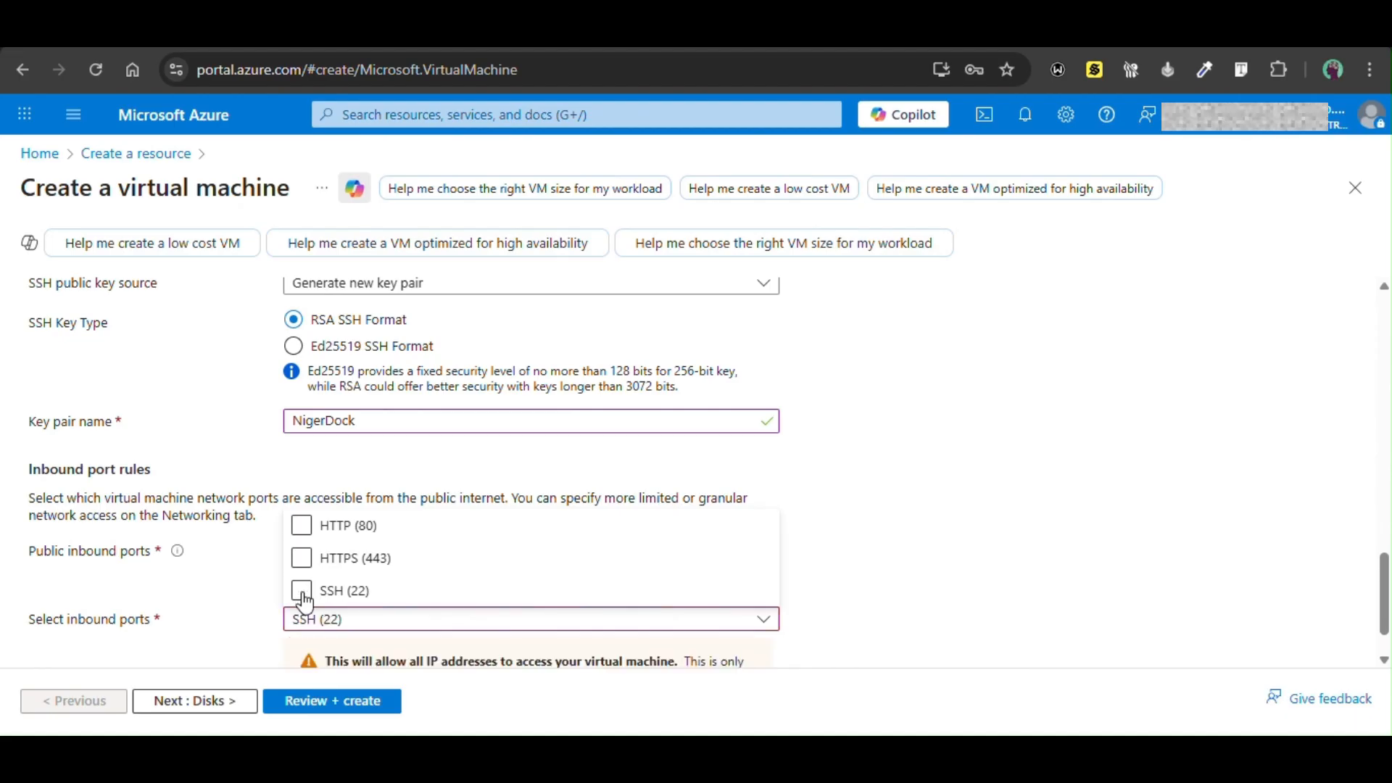
{"action": "left_click", "coordinate": [250, 583]}
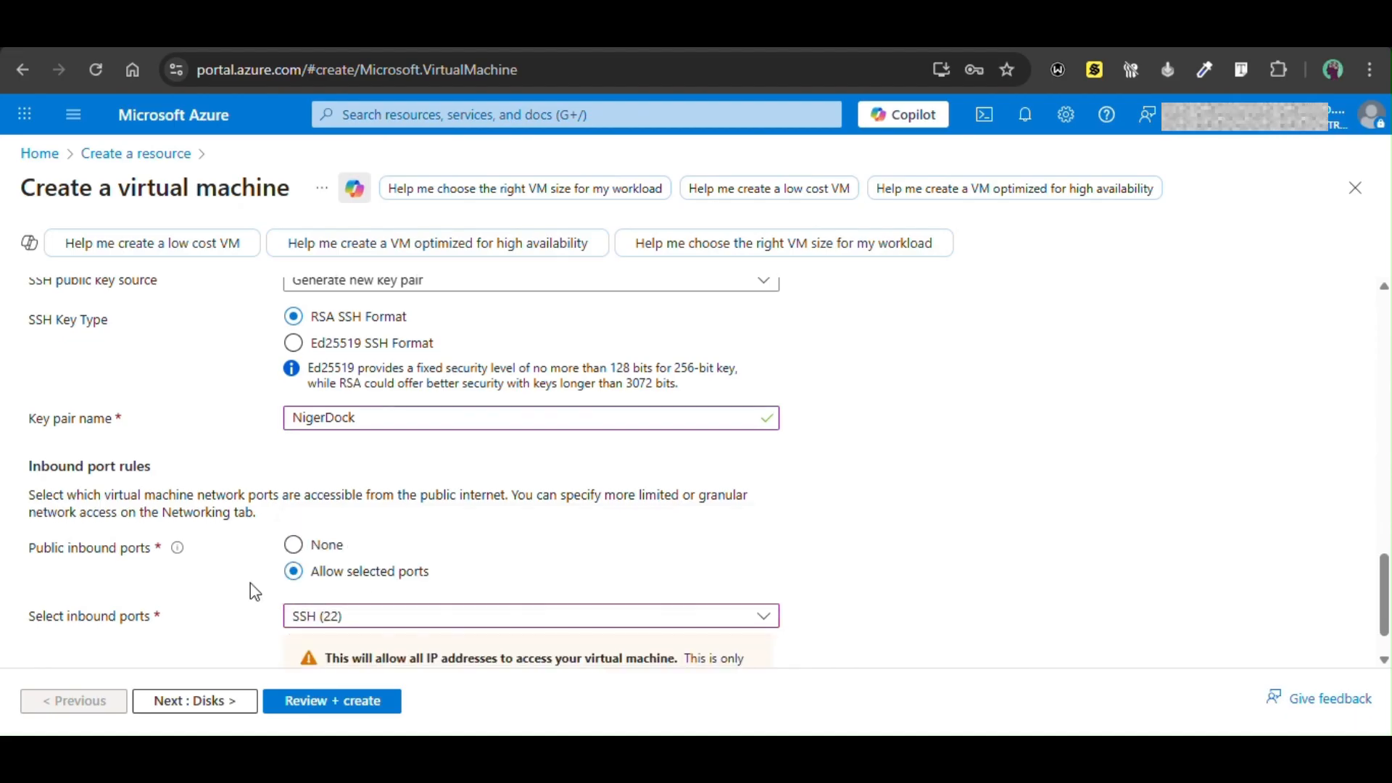
Step: Add HTTPS (443) and HTTP (80) to the selected inbound ports
{"action": "scroll", "coordinate": [250, 583], "scroll_direction": "down", "scroll_amount": 1}
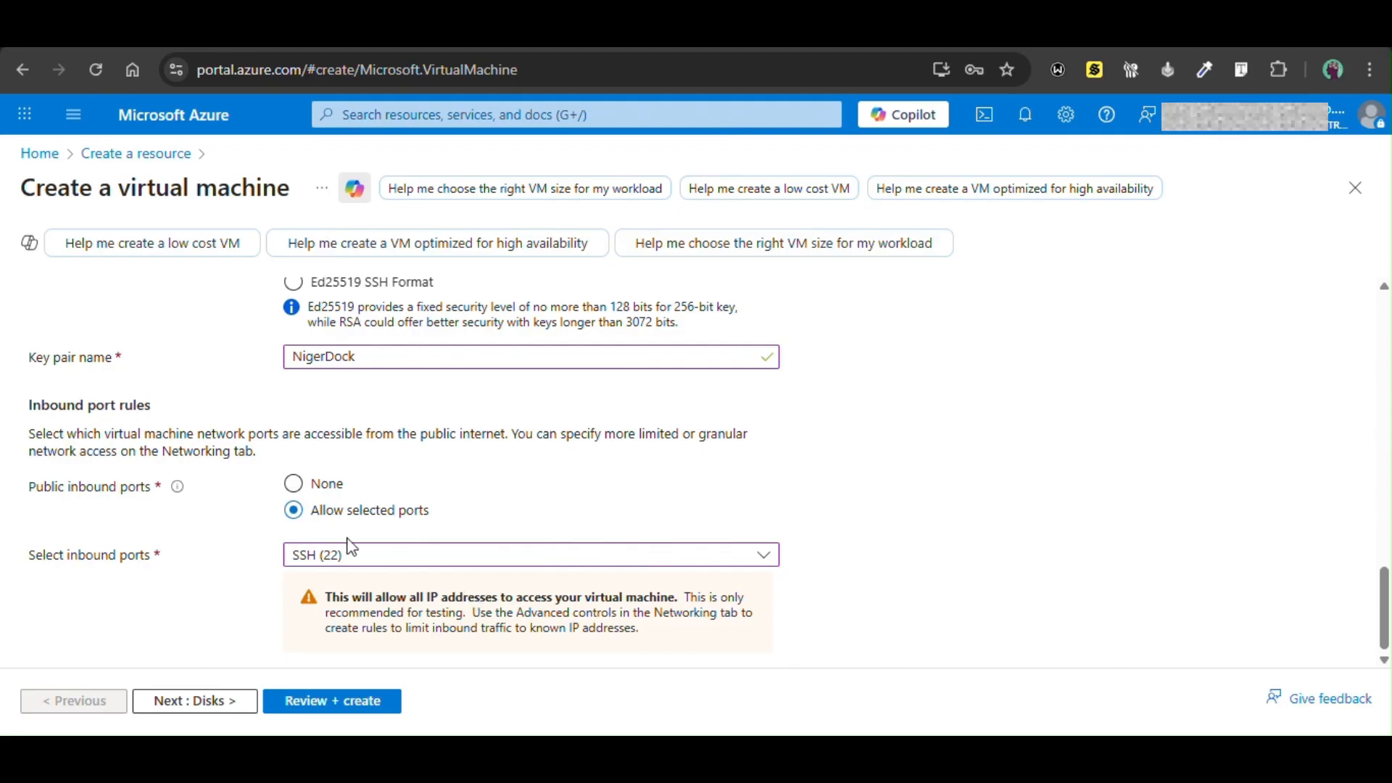
{"action": "left_click", "coordinate": [368, 557]}
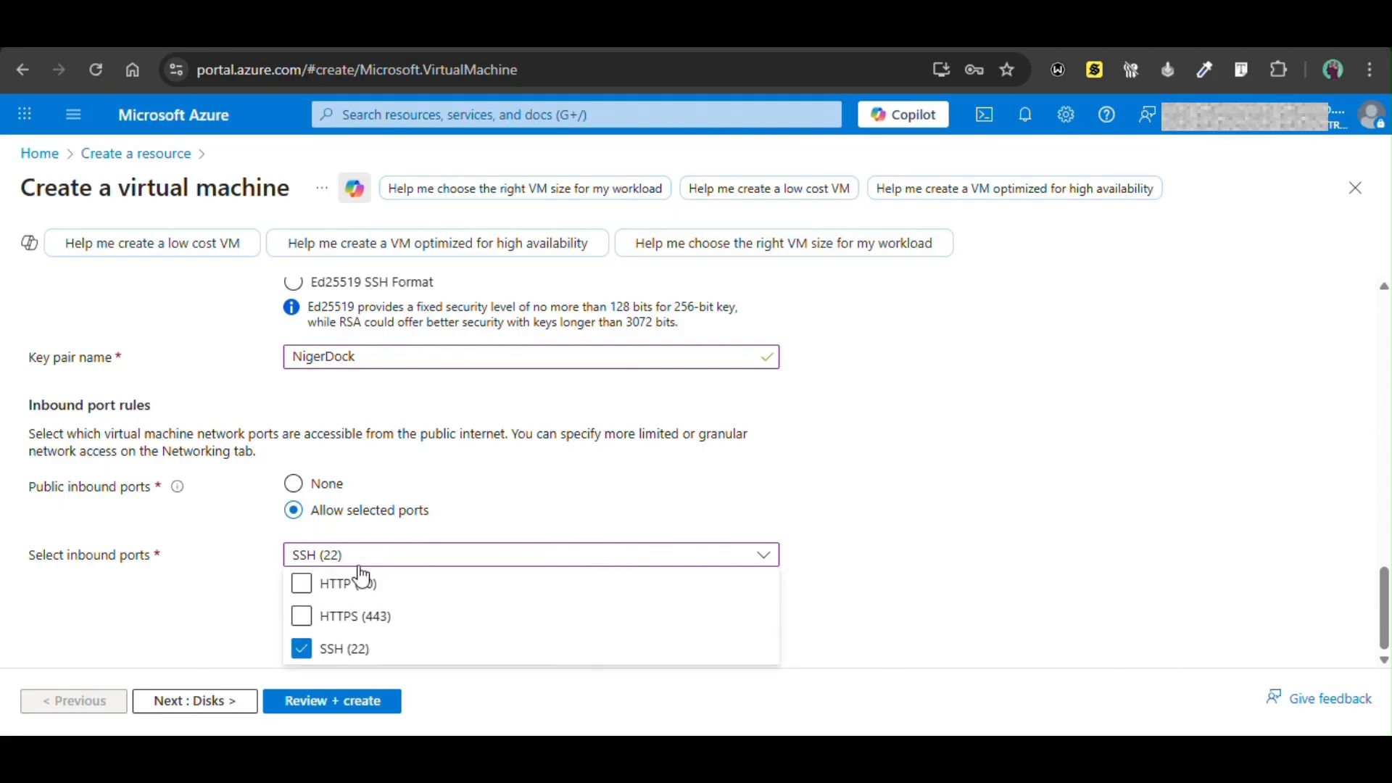
{"action": "left_click", "coordinate": [341, 617]}
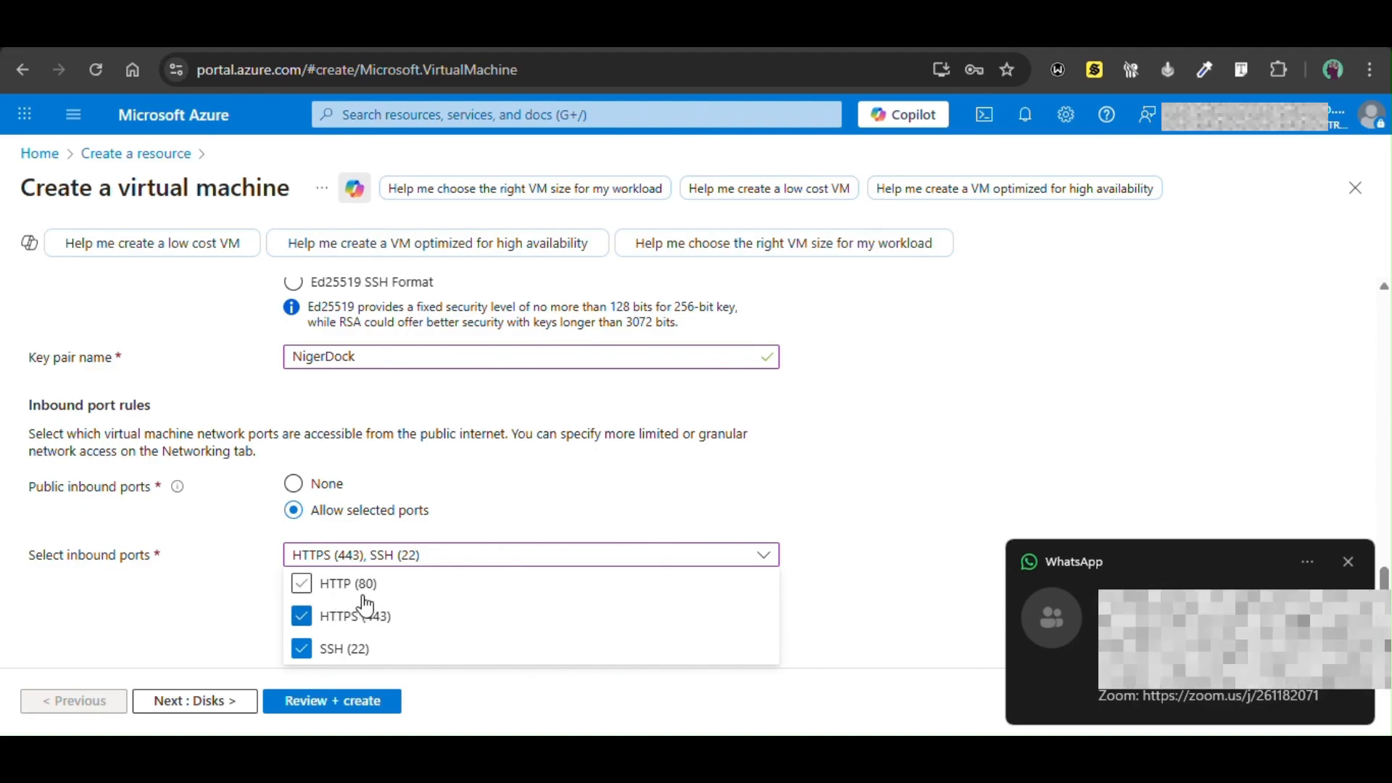
{"action": "left_click", "coordinate": [302, 585]}
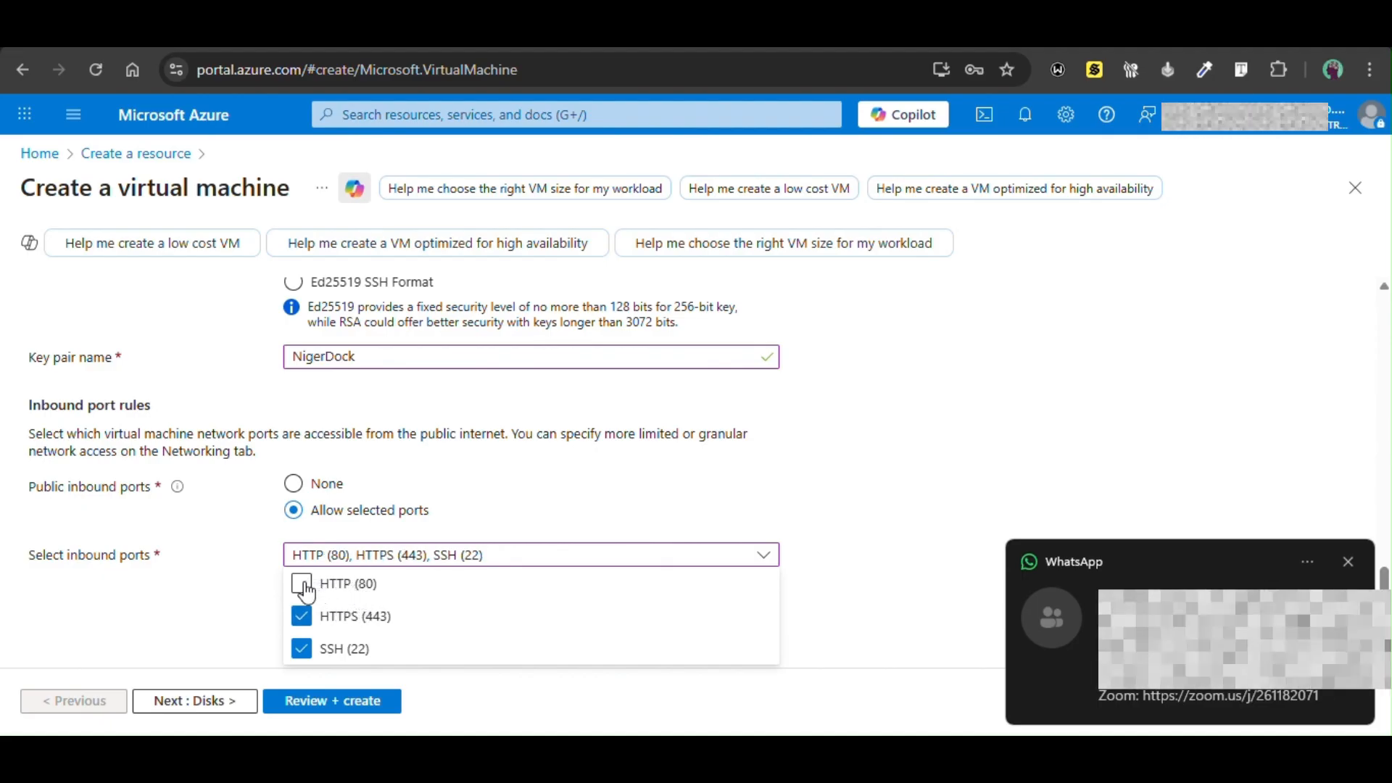
{"action": "left_click", "coordinate": [239, 592]}
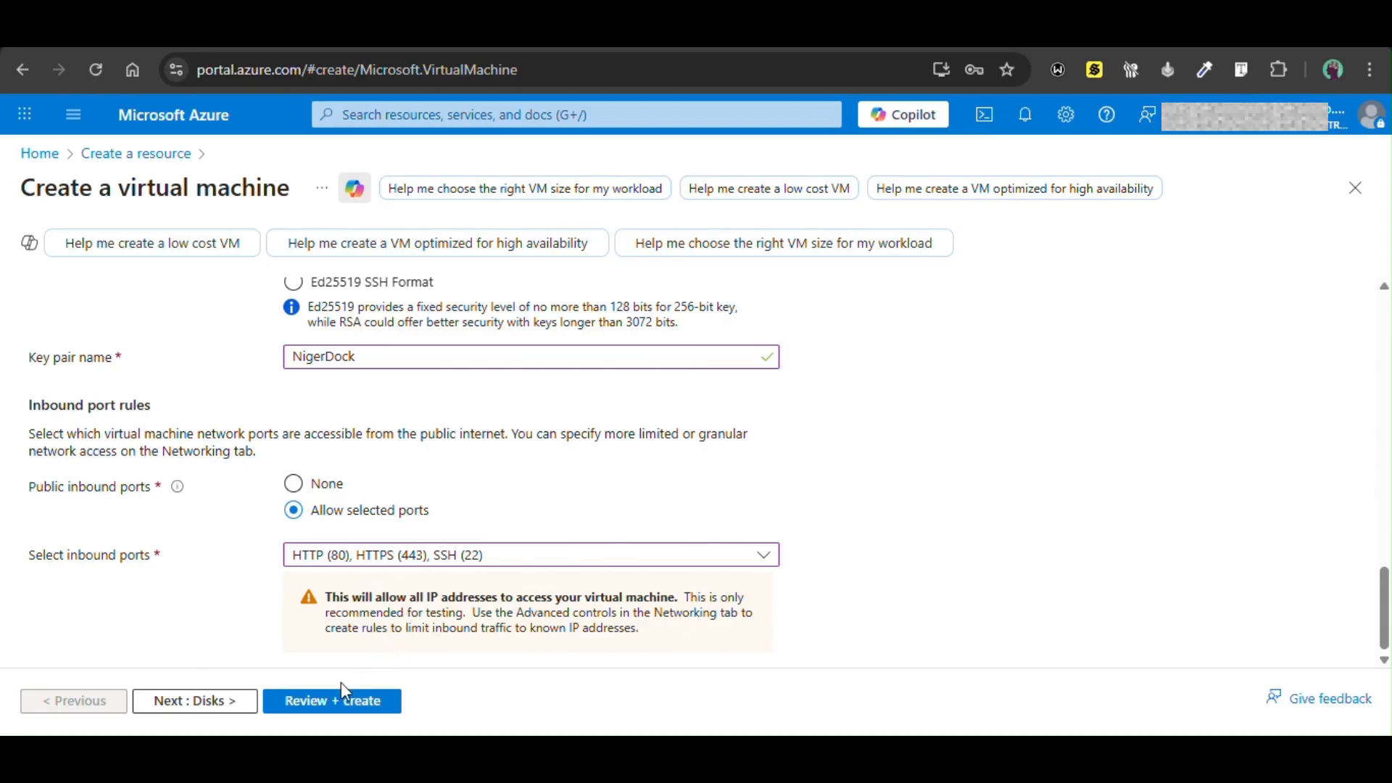
Step: Recheck the virtual machine's basic settings and submit the configuration for final validation
{"action": "scroll", "coordinate": [545, 459], "scroll_direction": "up", "scroll_amount": 10}
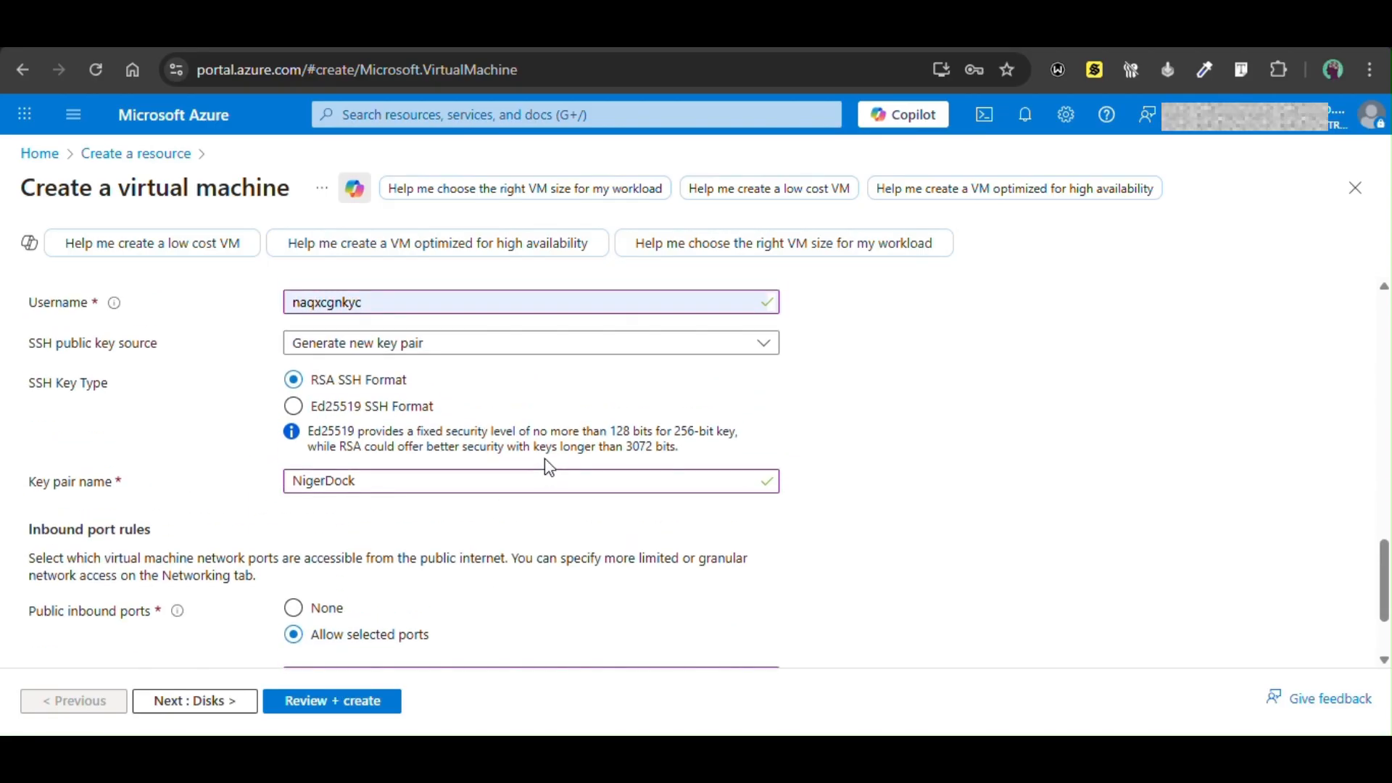
{"action": "scroll", "coordinate": [545, 458], "scroll_direction": "up", "scroll_amount": 8}
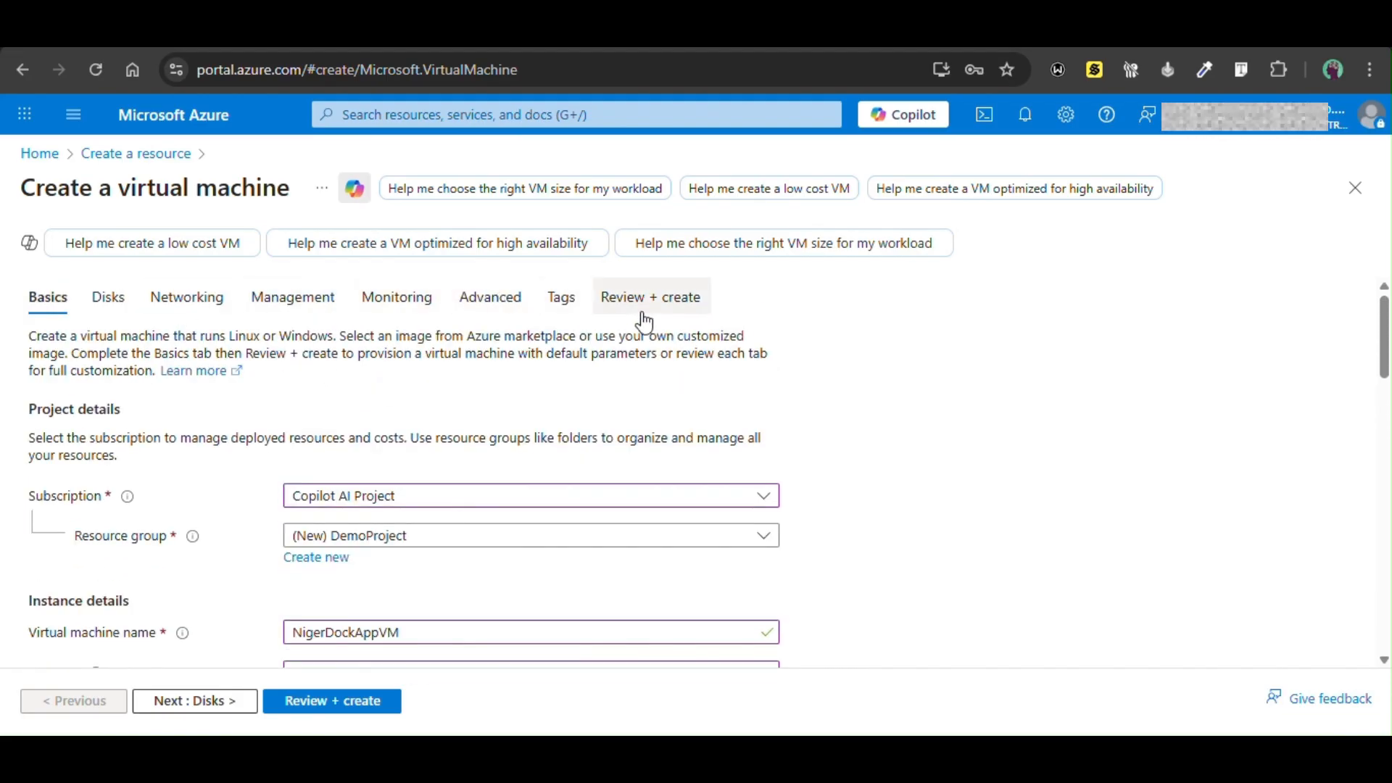
{"action": "scroll", "coordinate": [421, 371], "scroll_direction": "down", "scroll_amount": 7}
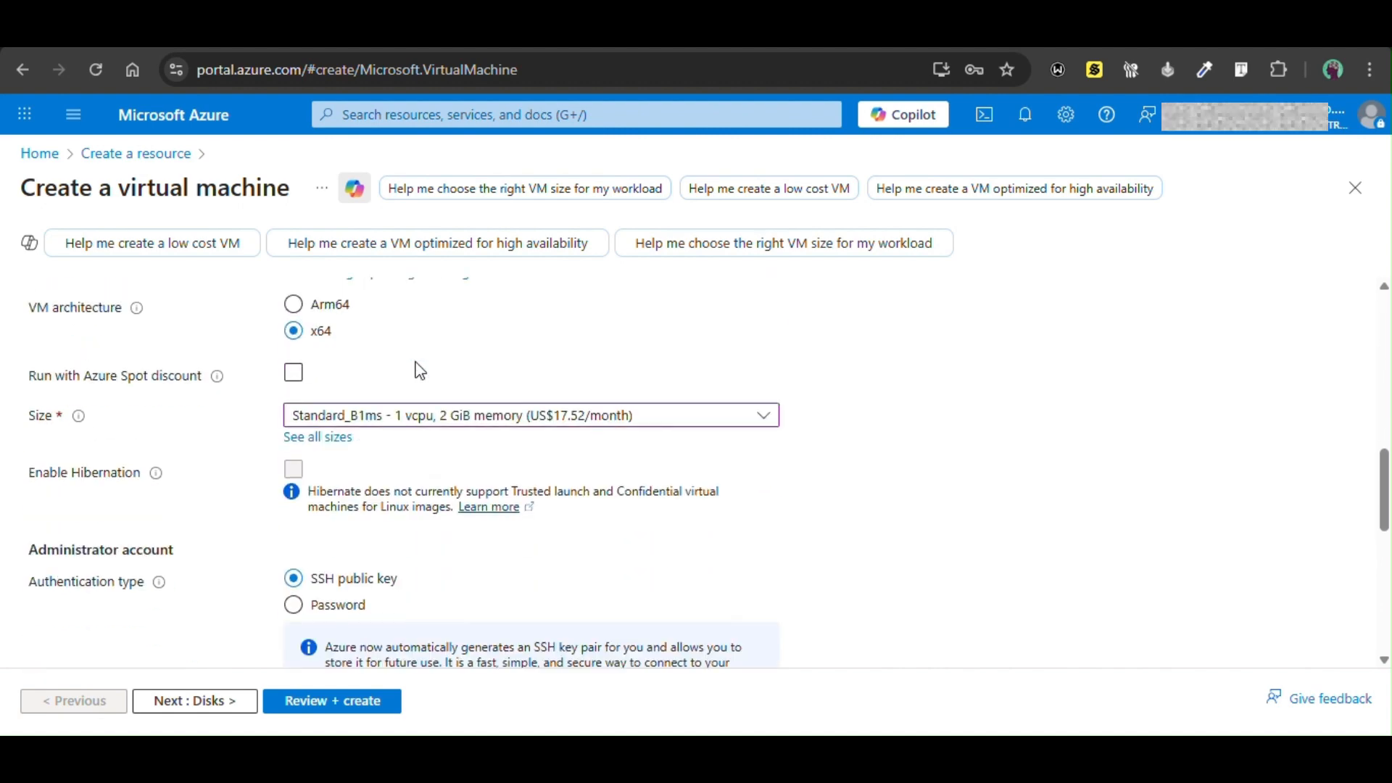
{"action": "scroll", "coordinate": [420, 371], "scroll_direction": "down", "scroll_amount": 1}
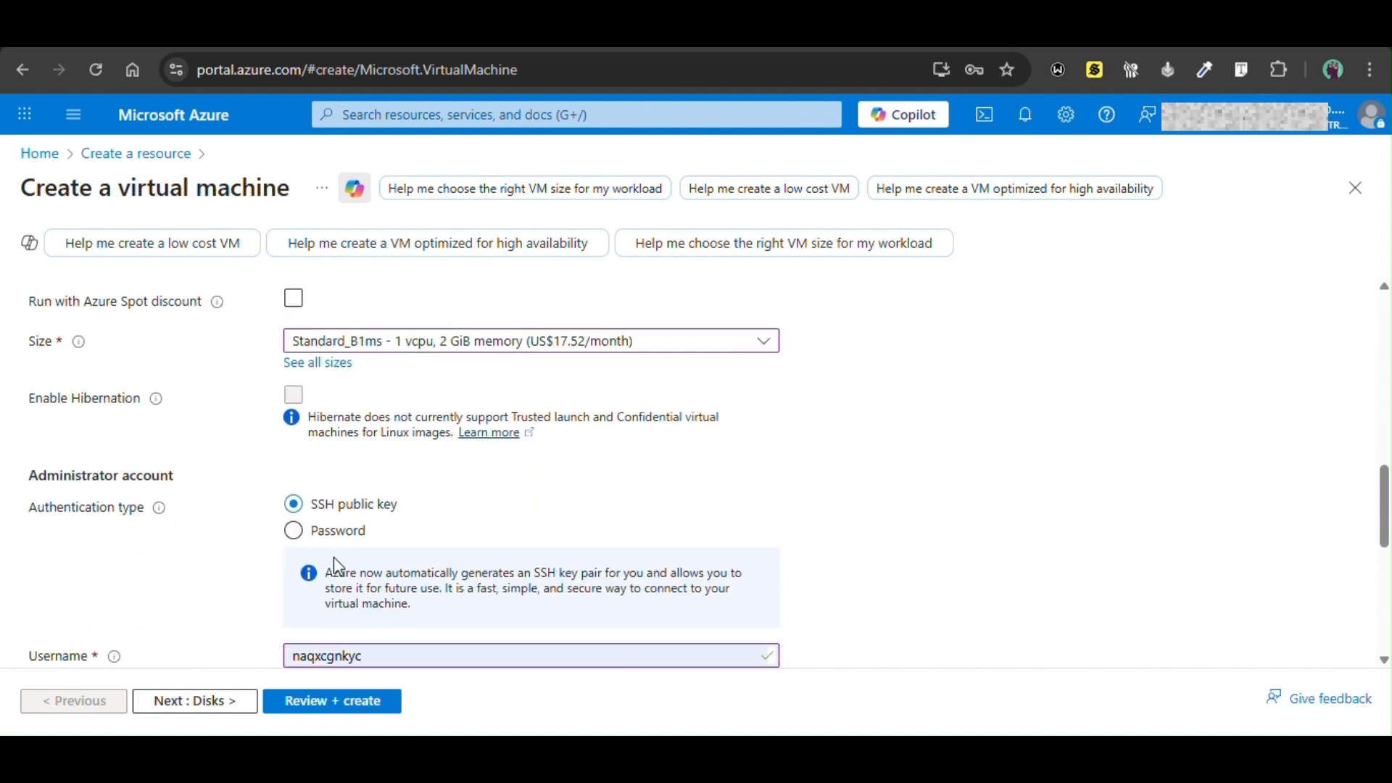
{"action": "left_click", "coordinate": [351, 700]}
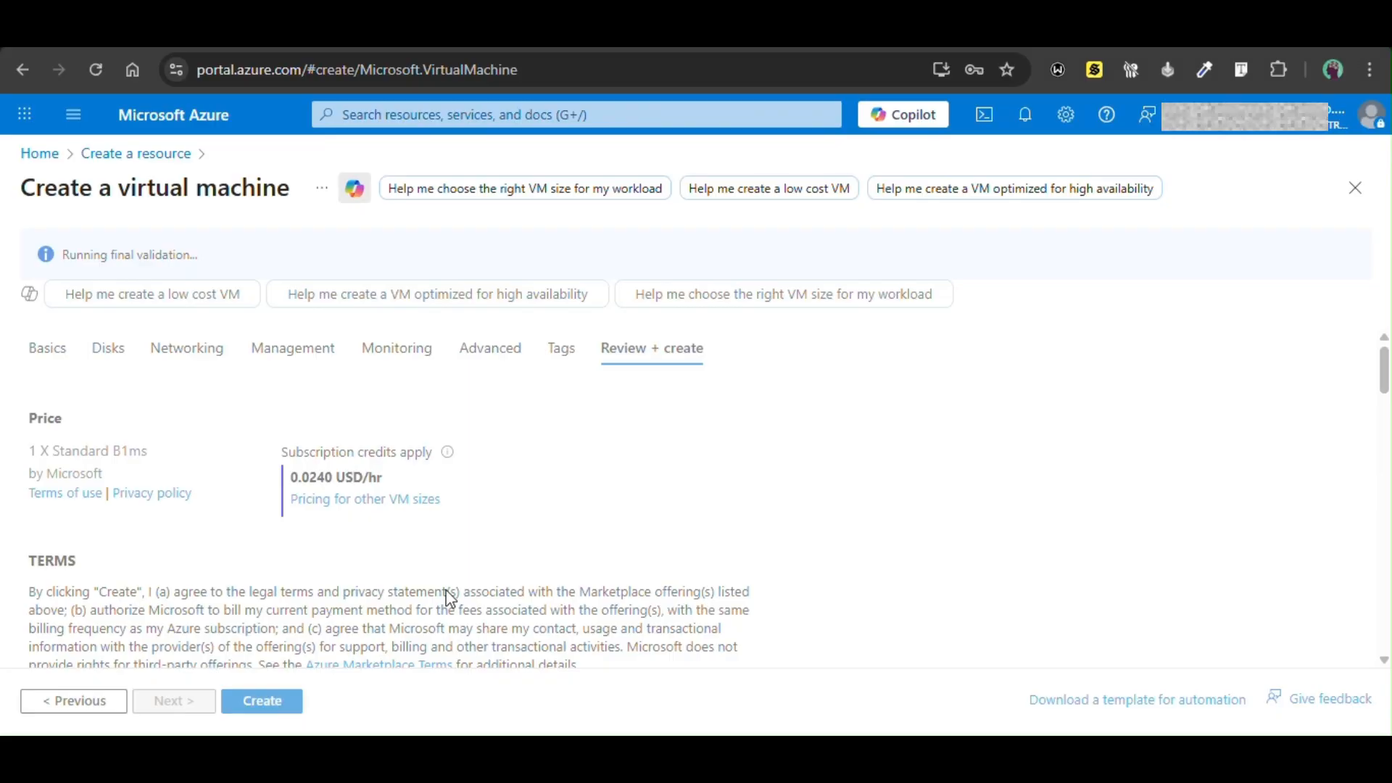
Step: Examine the validation status and the review summary, including terms, basics, image, size, key pair, inbound ports and disks
{"action": "scroll", "coordinate": [450, 598], "scroll_direction": "down", "scroll_amount": 2}
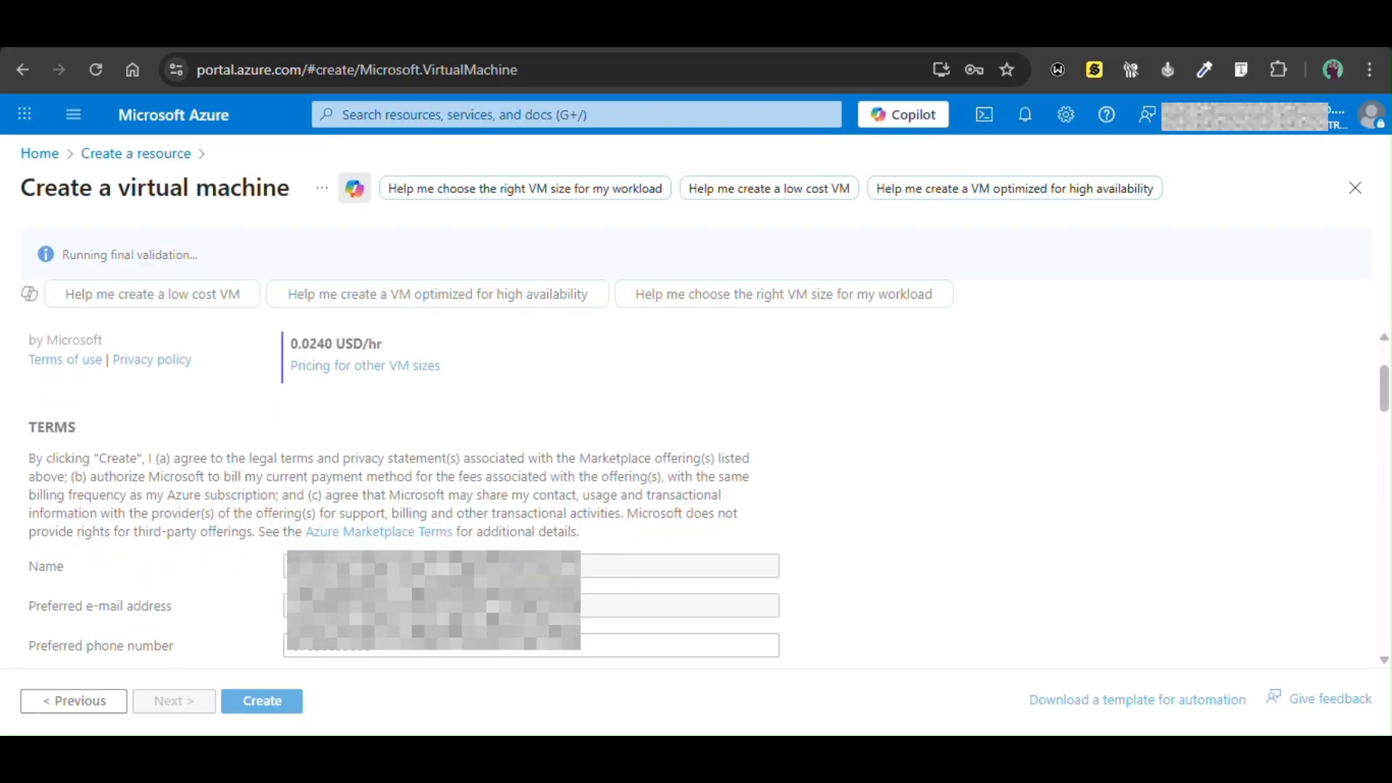
{"action": "scroll", "coordinate": [450, 598], "scroll_direction": "down", "scroll_amount": 4}
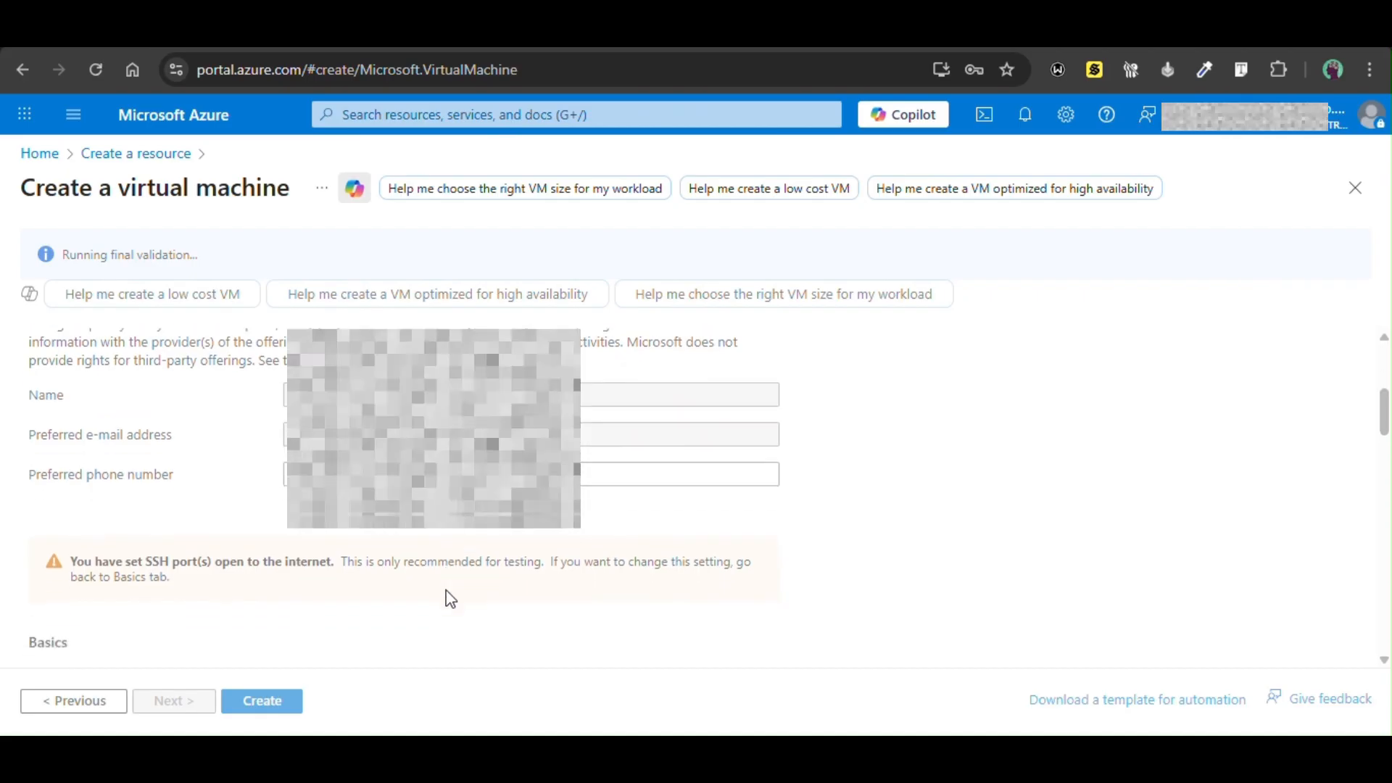
{"action": "scroll", "coordinate": [450, 598], "scroll_direction": "down", "scroll_amount": 2}
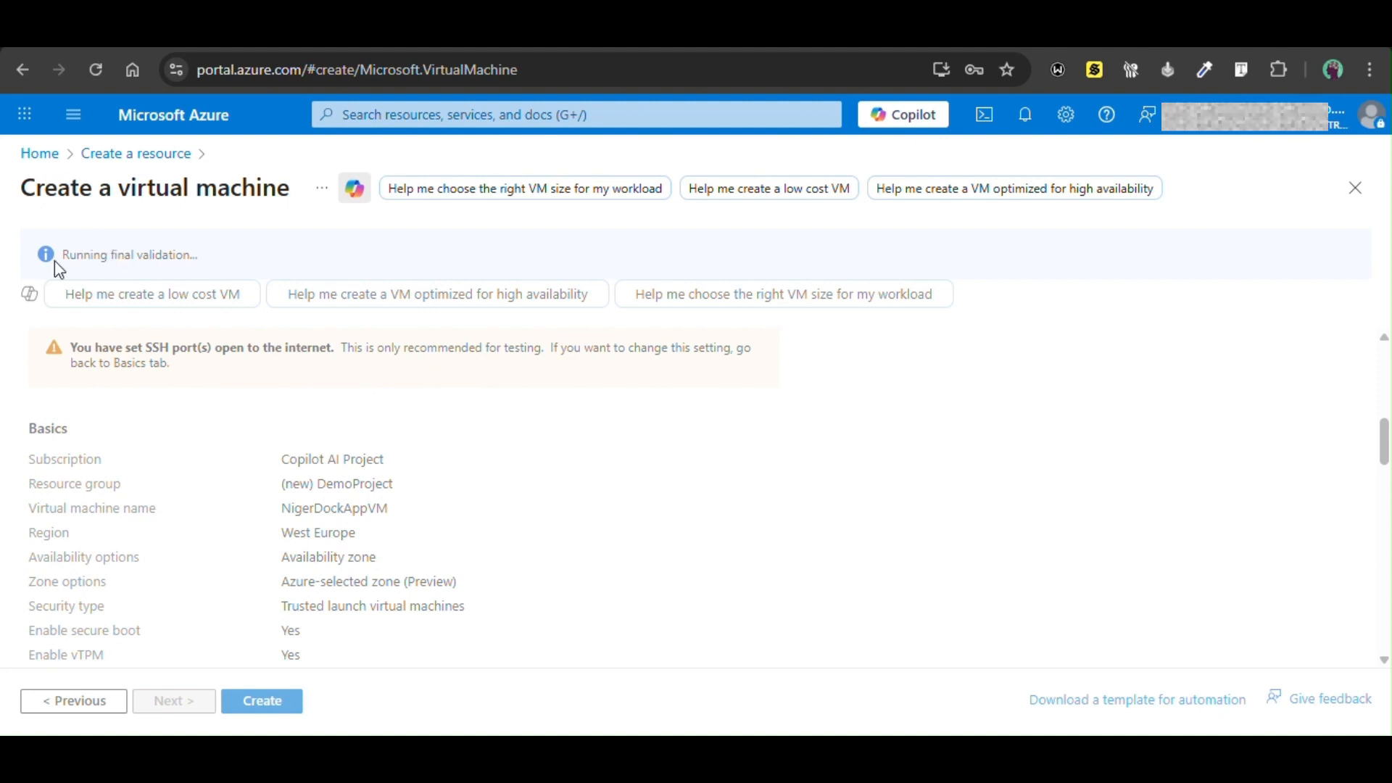
{"action": "left_click_drag", "start_coordinate": [56, 260], "coordinate": [228, 269]}
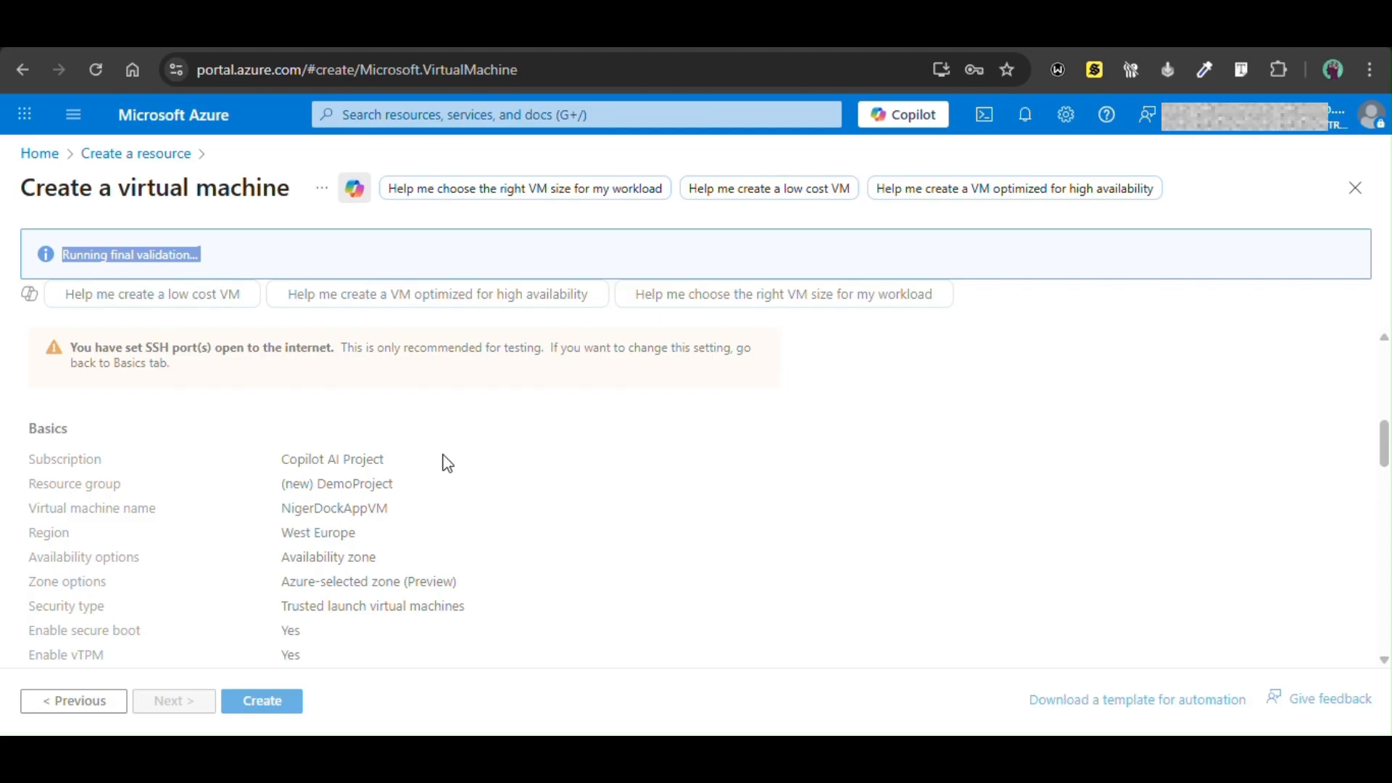
{"action": "scroll", "coordinate": [447, 464], "scroll_direction": "down", "scroll_amount": 3}
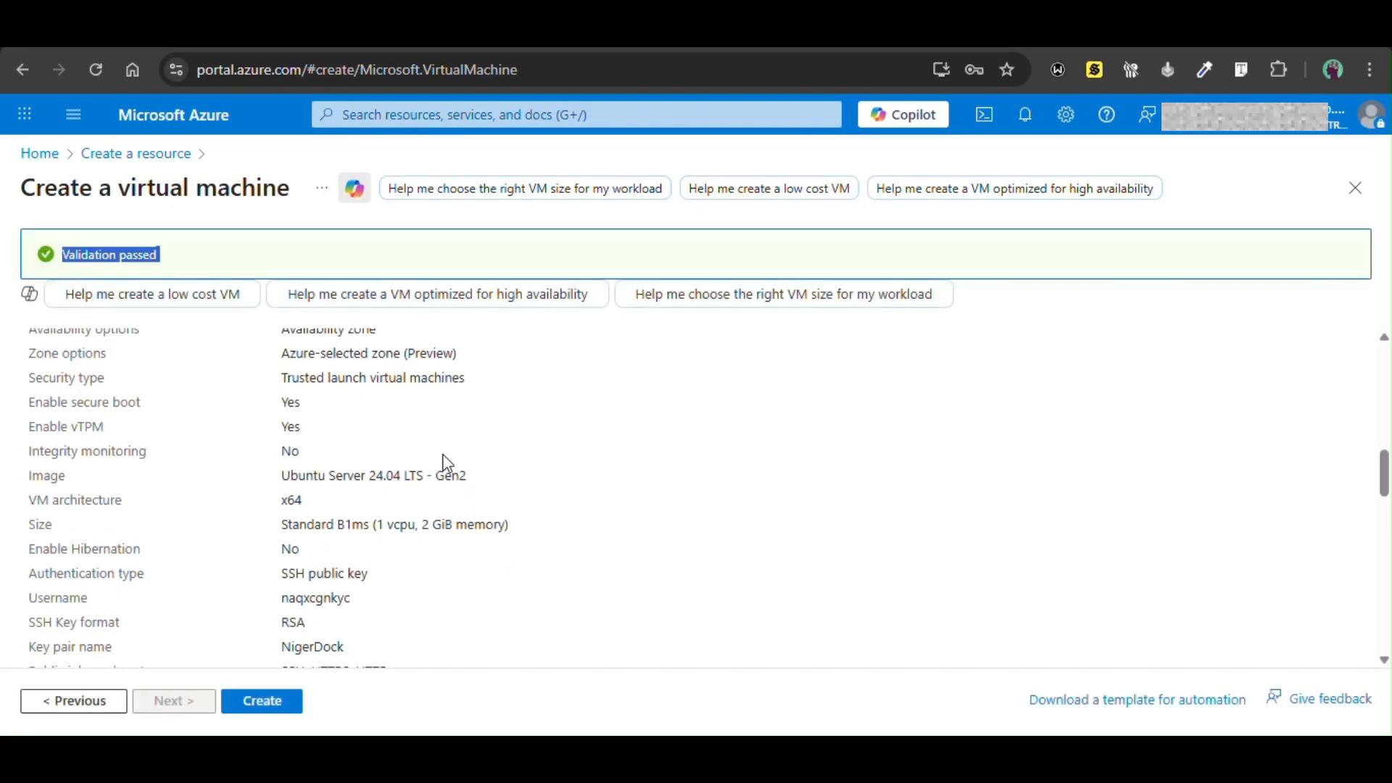
{"action": "scroll", "coordinate": [448, 464], "scroll_direction": "down", "scroll_amount": 1}
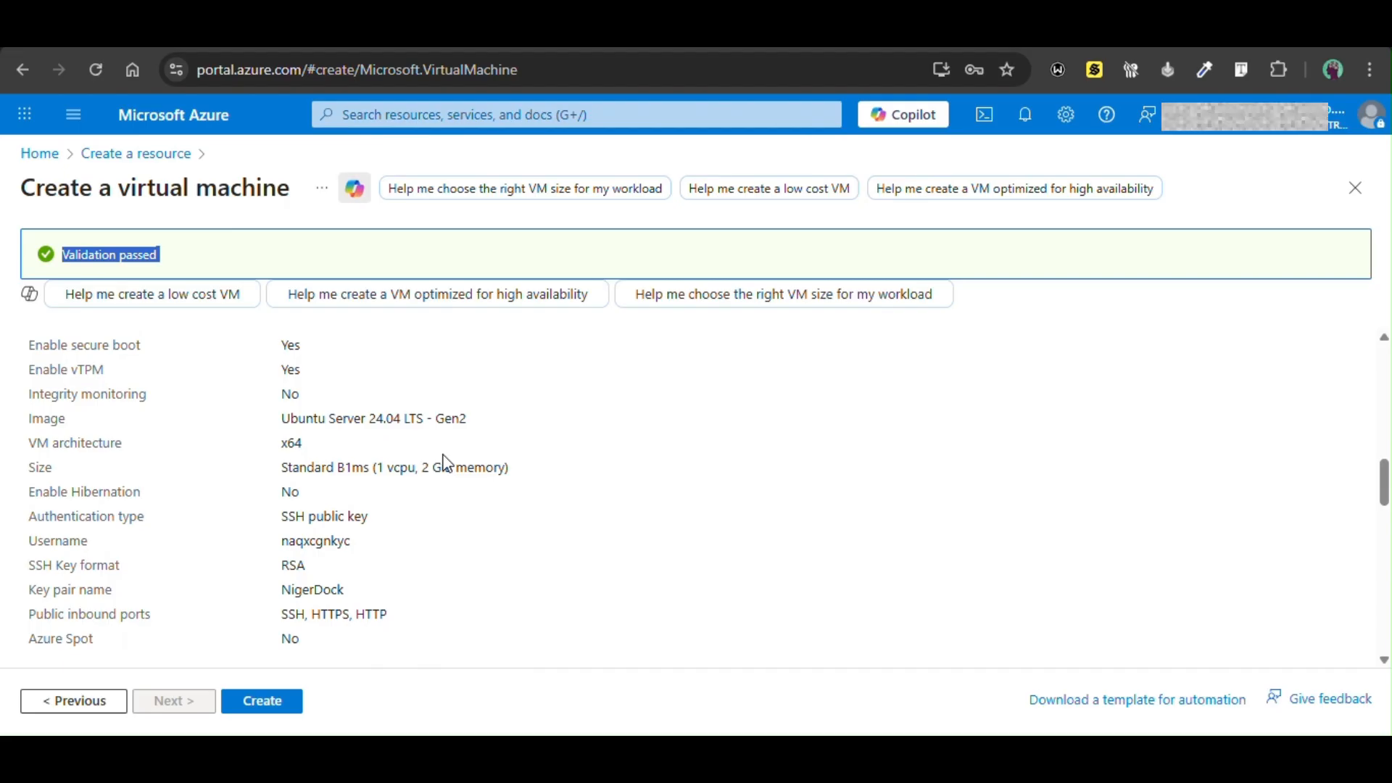
{"action": "scroll", "coordinate": [447, 464], "scroll_direction": "down", "scroll_amount": 2}
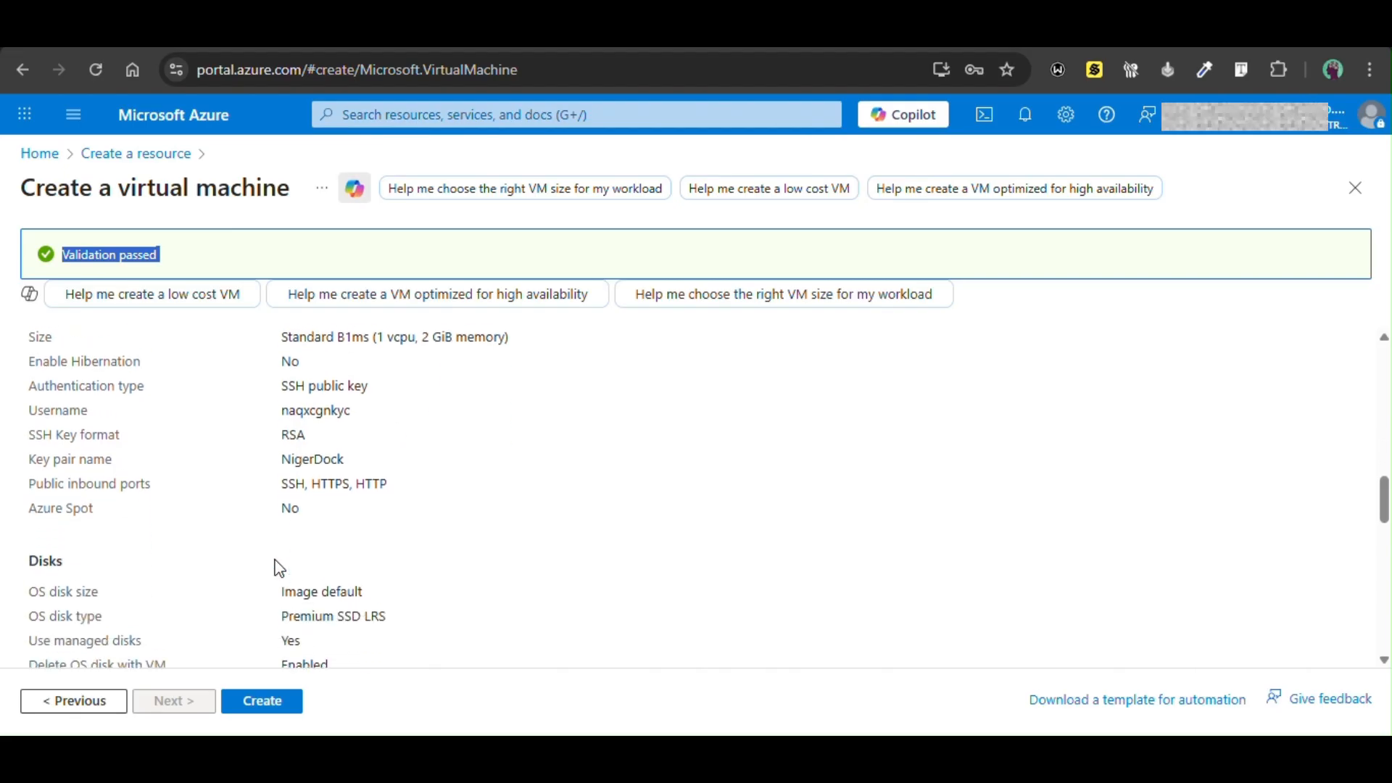
Step: Create the virtual machine with a new key pair, saving the private key to Downloads as the PEM file NigerDock
{"action": "left_click", "coordinate": [278, 700]}
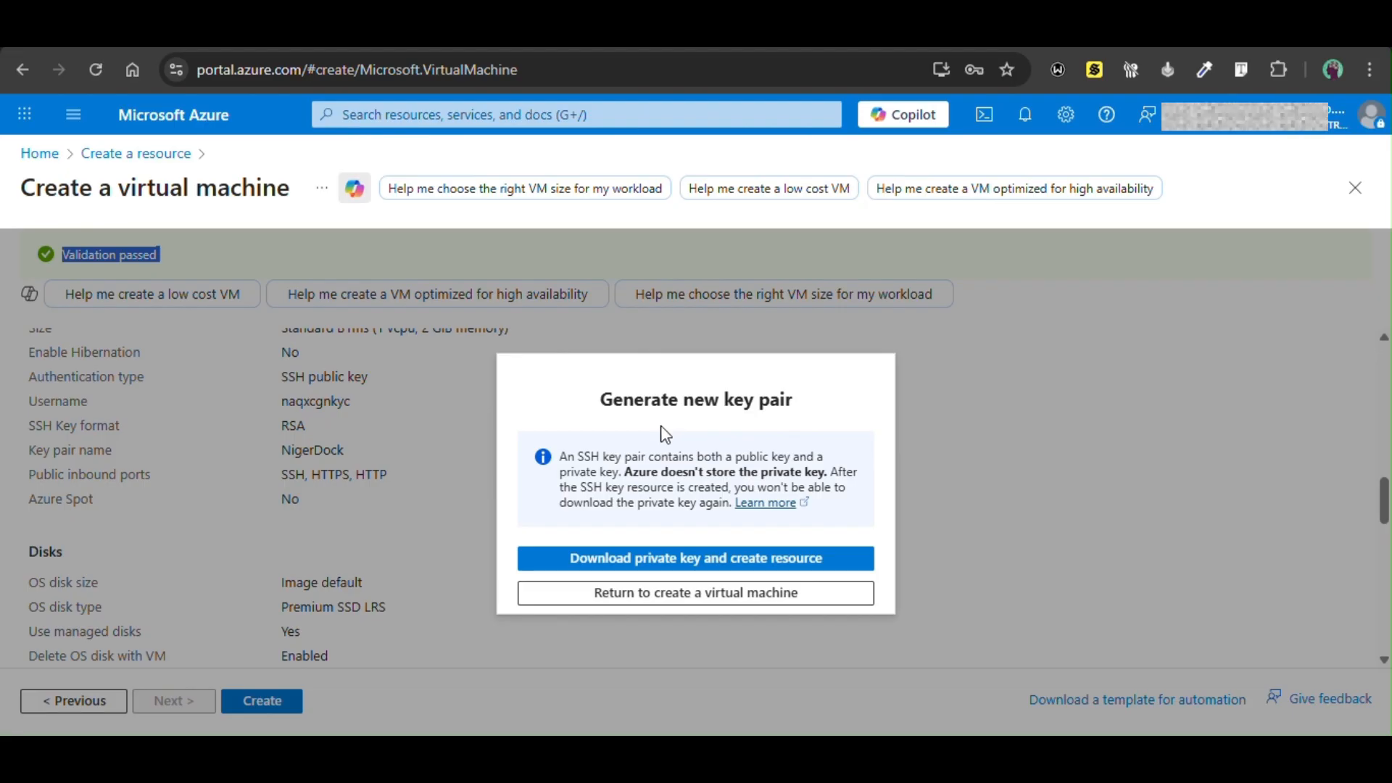
{"action": "left_click", "coordinate": [694, 573]}
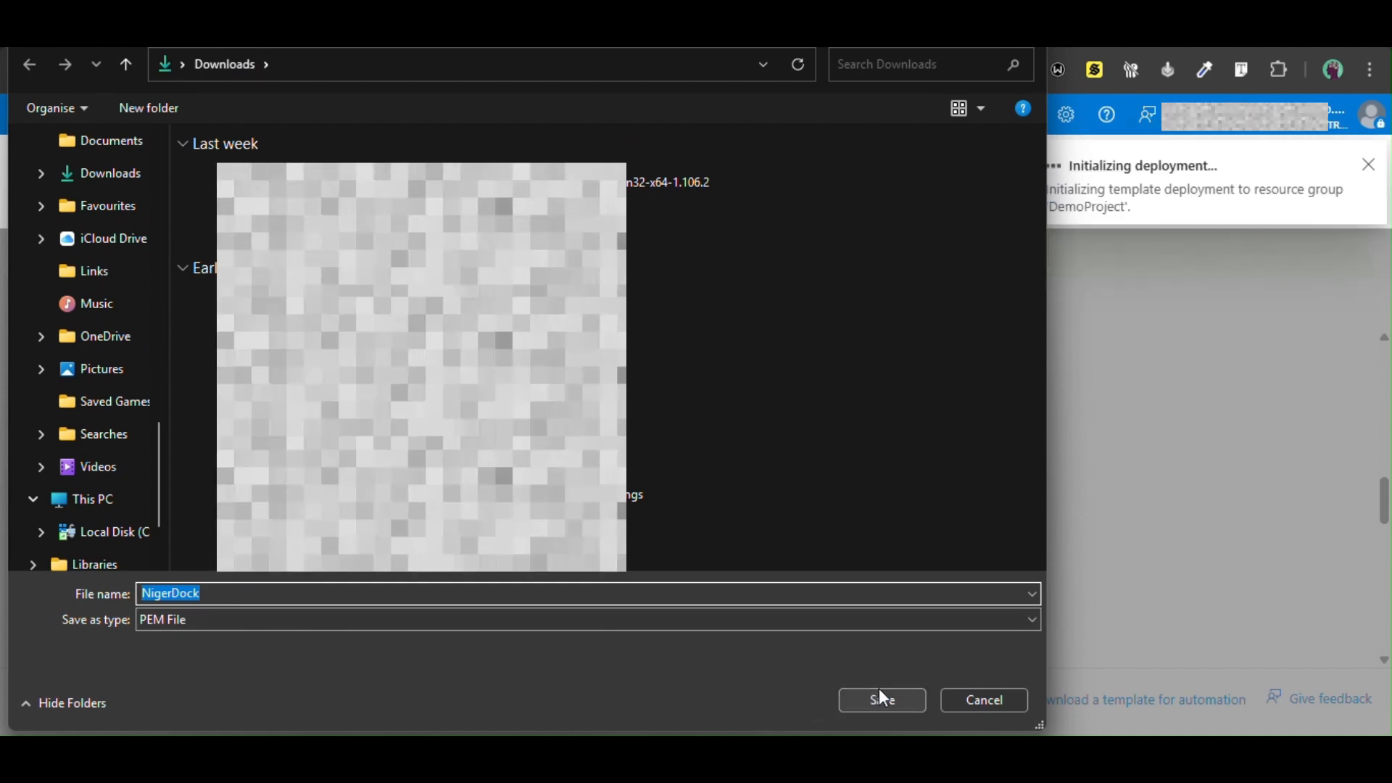
{"action": "left_click", "coordinate": [882, 698]}
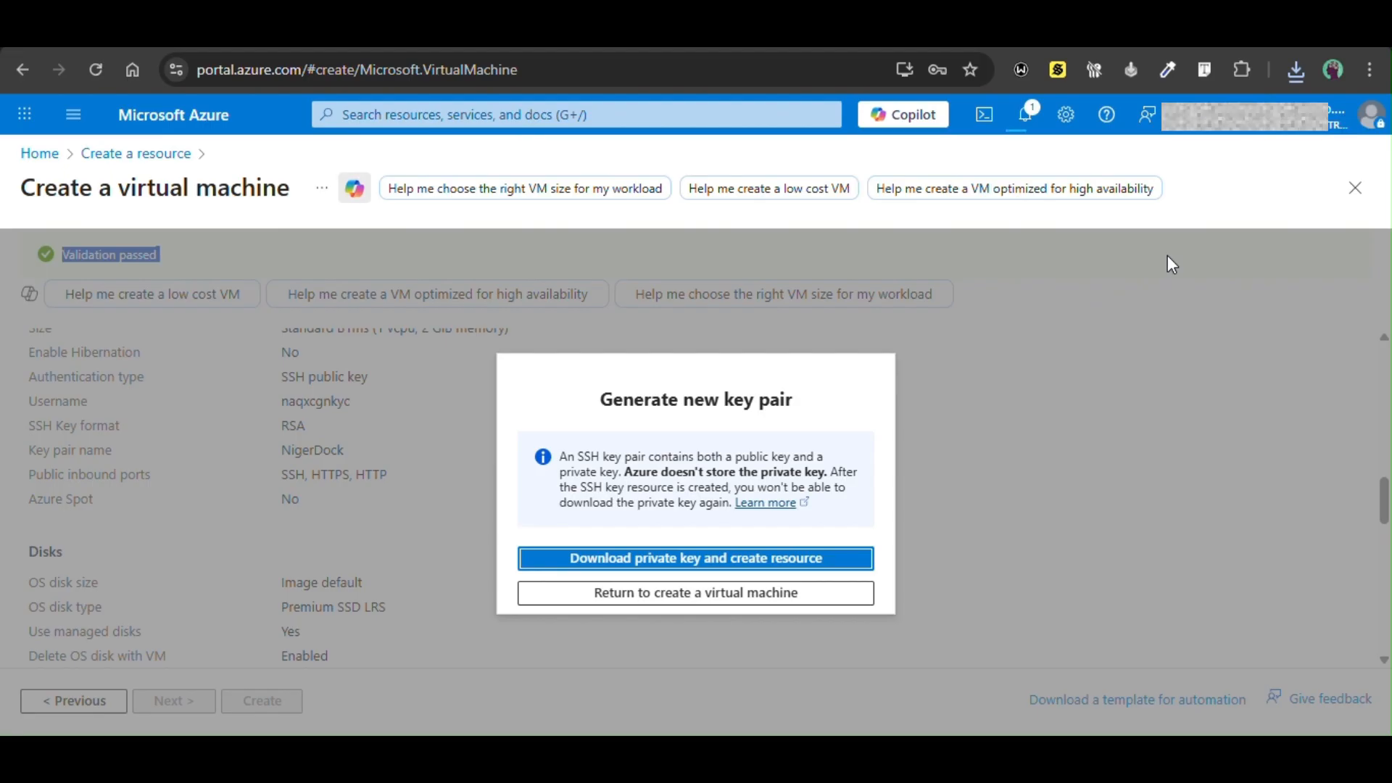
Step: Check the deployment's progress in the portal notifications and the deployment details
{"action": "left_click", "coordinate": [1026, 120]}
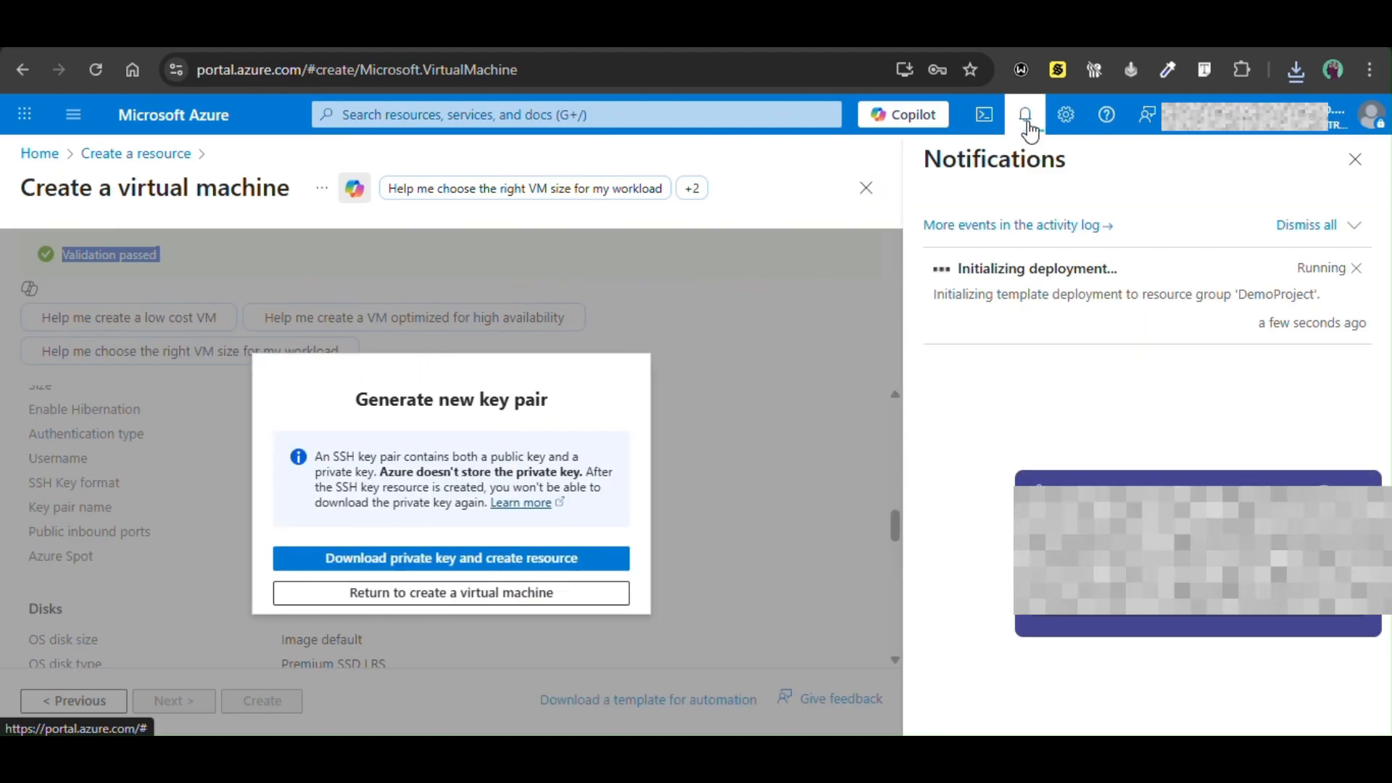
{"action": "left_click", "coordinate": [1358, 488]}
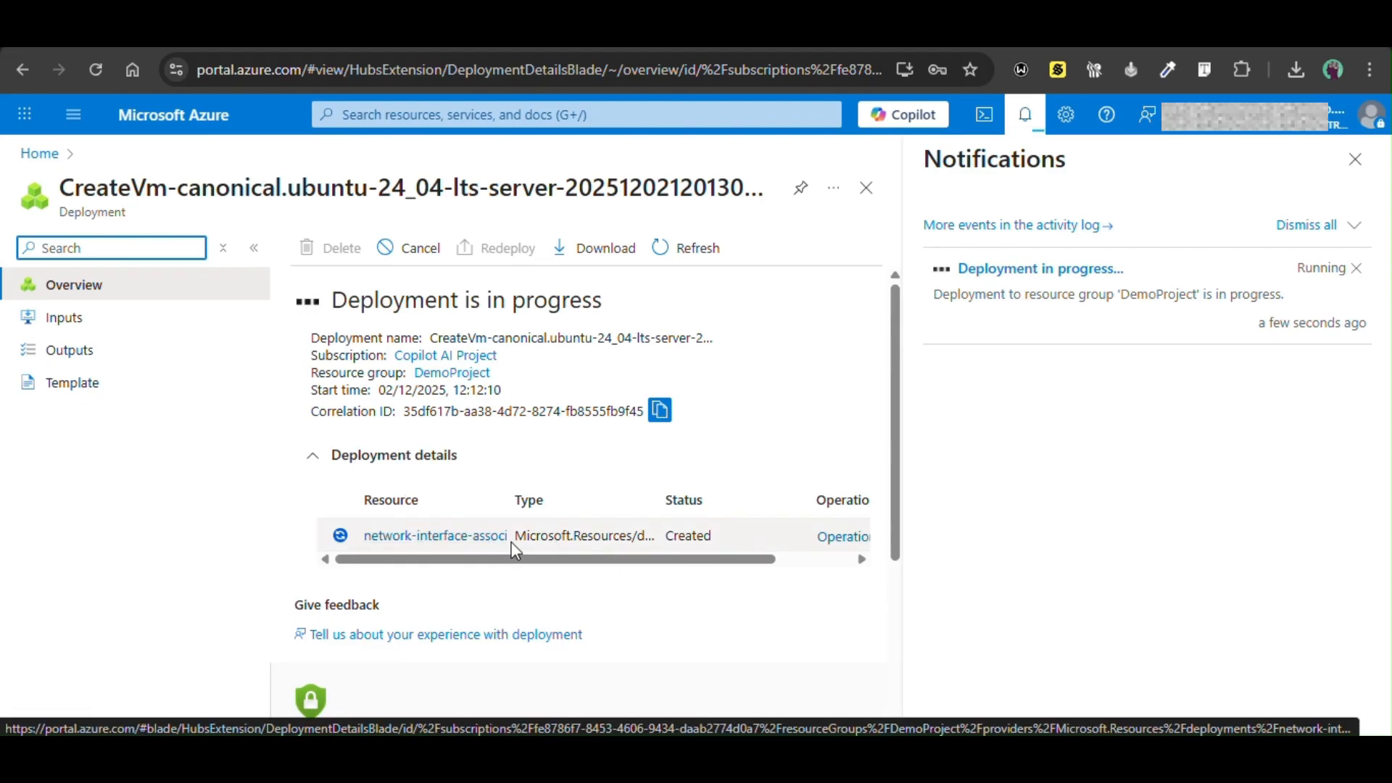
{"action": "scroll", "coordinate": [666, 535], "scroll_direction": "down", "scroll_amount": 1}
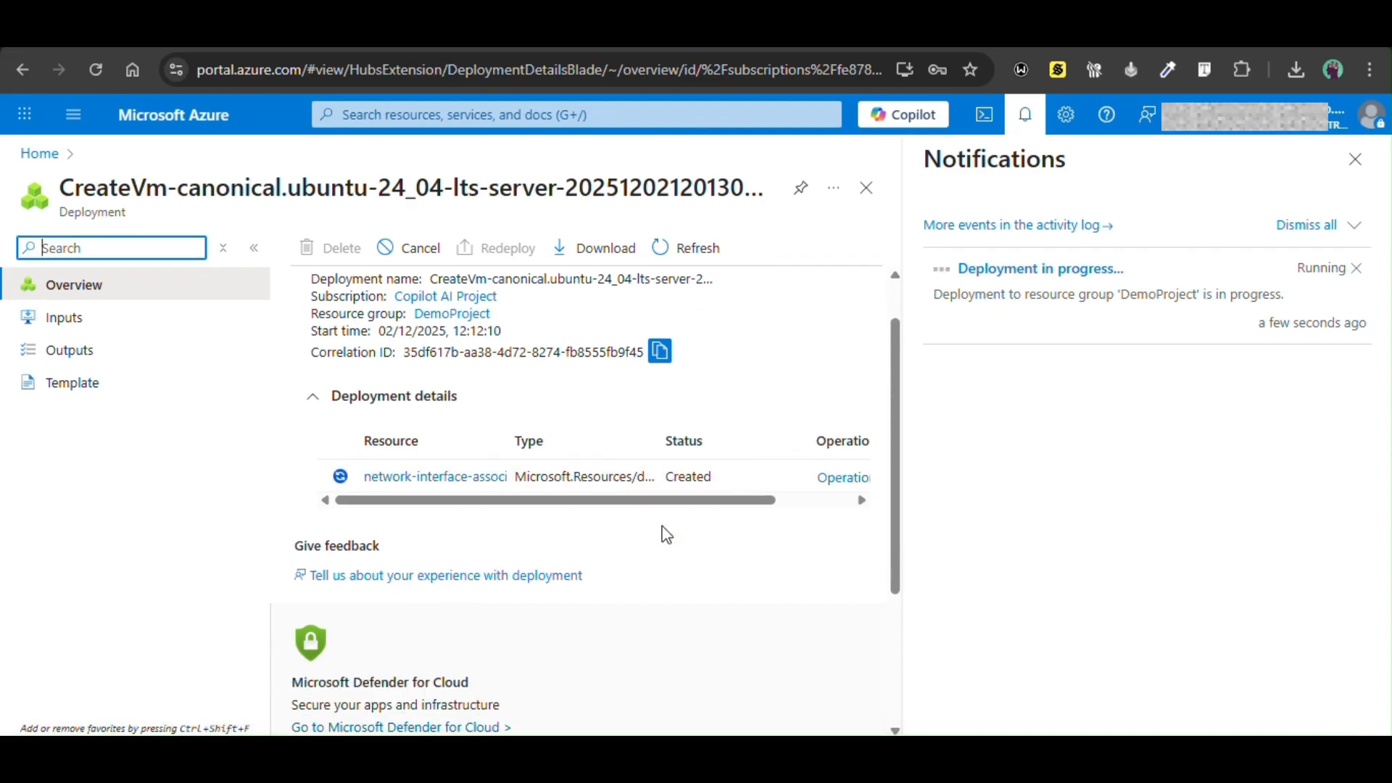
Step: Open the resource page of the deployed virtual machine and close the notifications
{"action": "scroll", "coordinate": [687, 514], "scroll_direction": "up", "scroll_amount": 1}
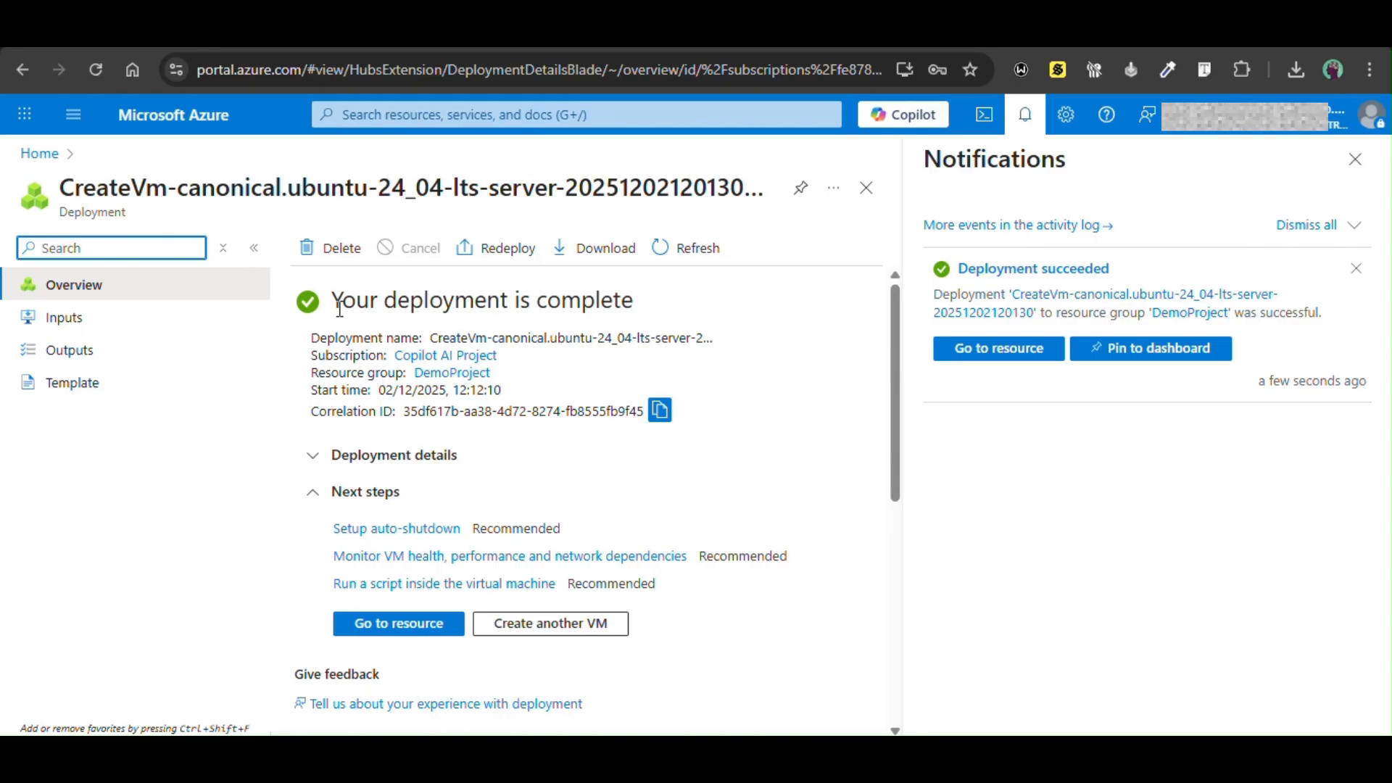
{"action": "left_click", "coordinate": [412, 626]}
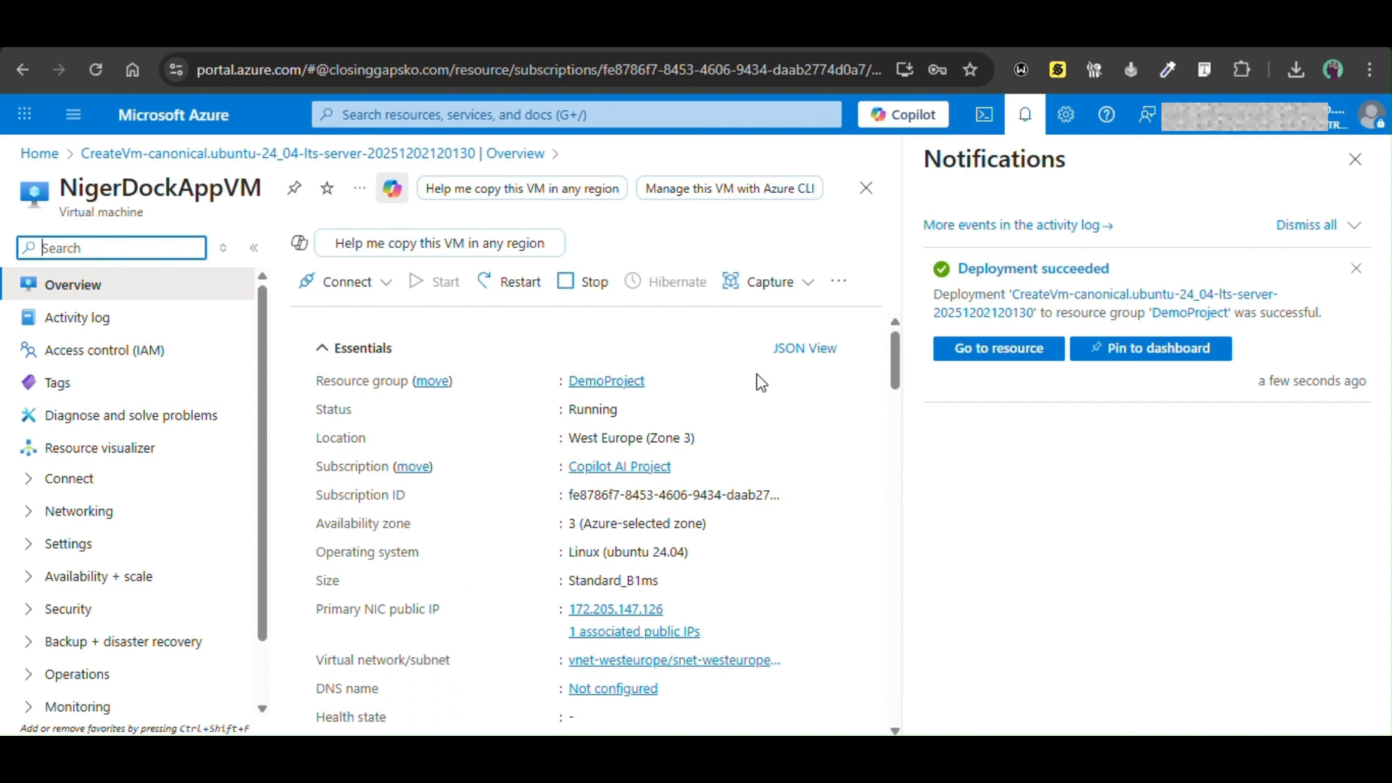
{"action": "left_click", "coordinate": [1362, 155]}
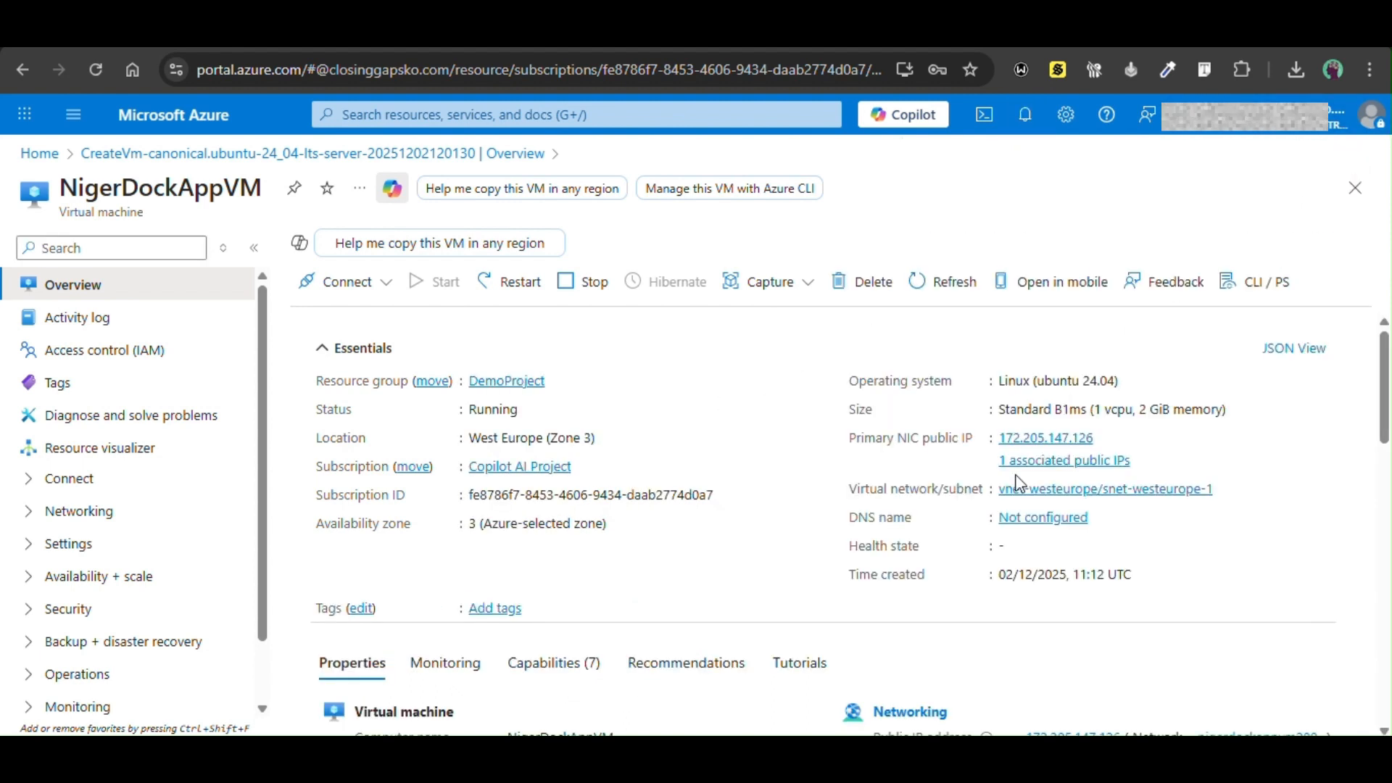